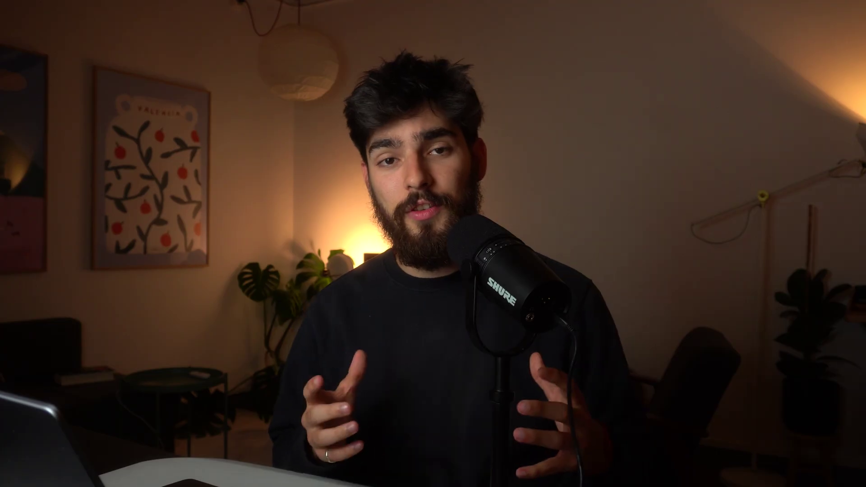
Step: Create a 1440 × 1024 Desktop frame directly beside the existing dark landing page design
left_click(129, 154)
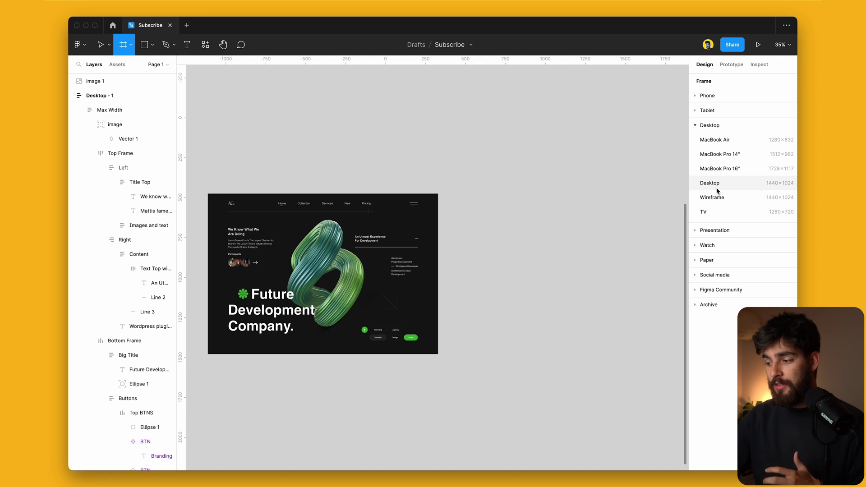
left_click(717, 188)
left_click(532, 248)
left_click_drag(532, 248, 531, 248)
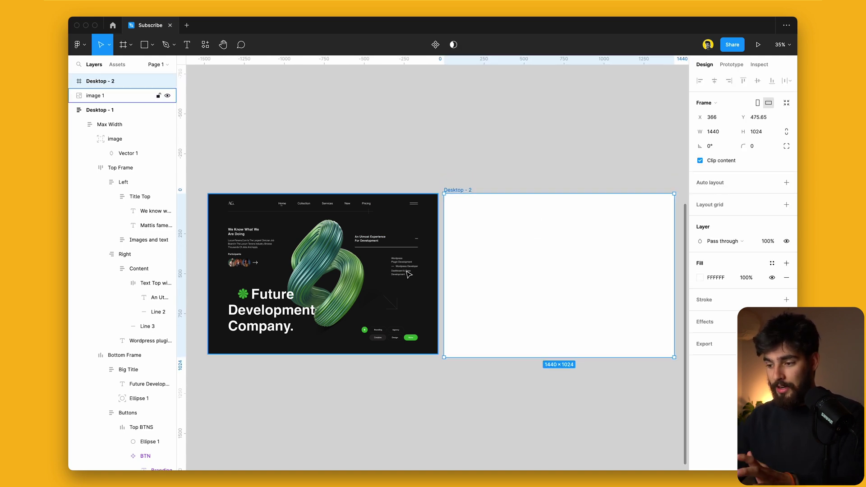
Step: Place a 100 × 100 frame inside the empty Desktop - 2 frame and apply auto layout to it
key("f")
left_click(519, 239)
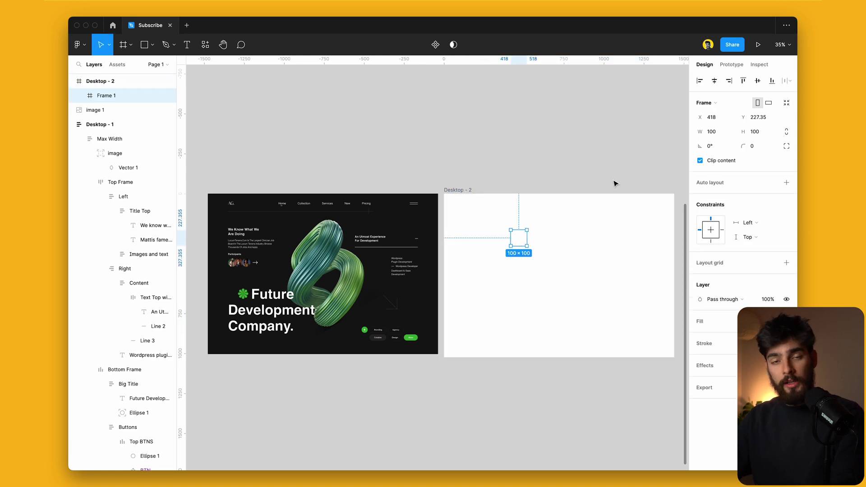
key("shift+a")
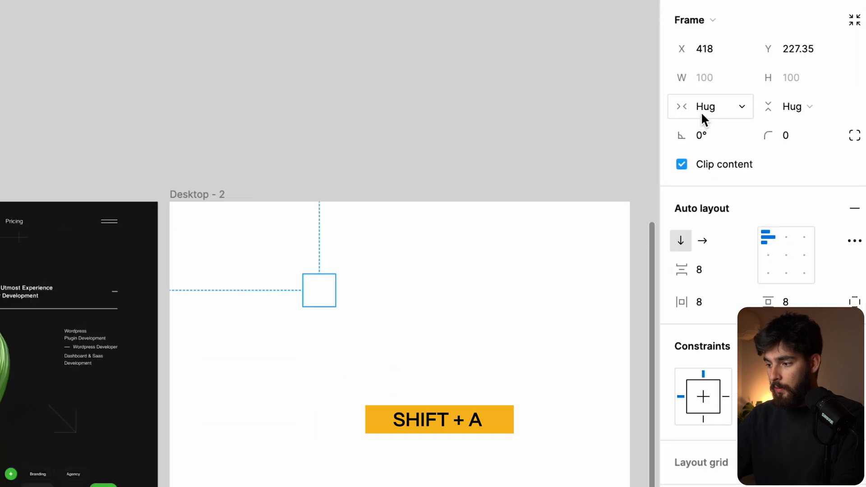
Step: Switch the inner frame's horizontal sizing to Fixed and set its width to 1200
left_click(714, 146)
left_click(723, 87)
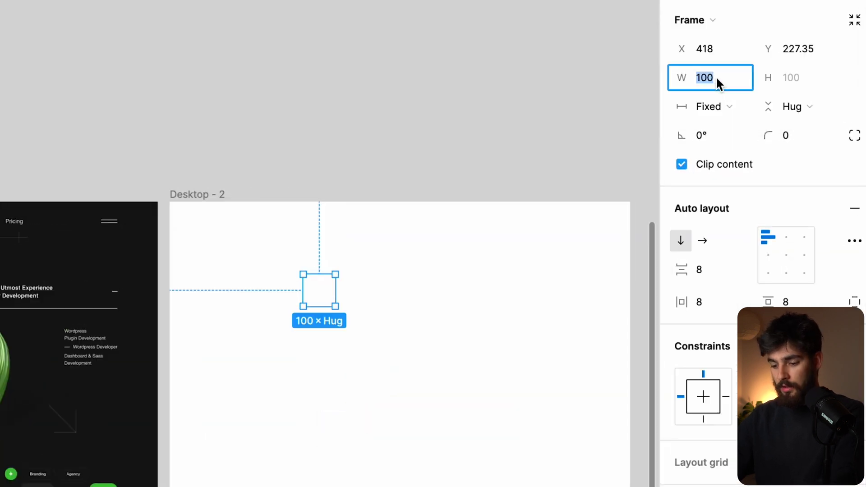
type("1200")
key("Return")
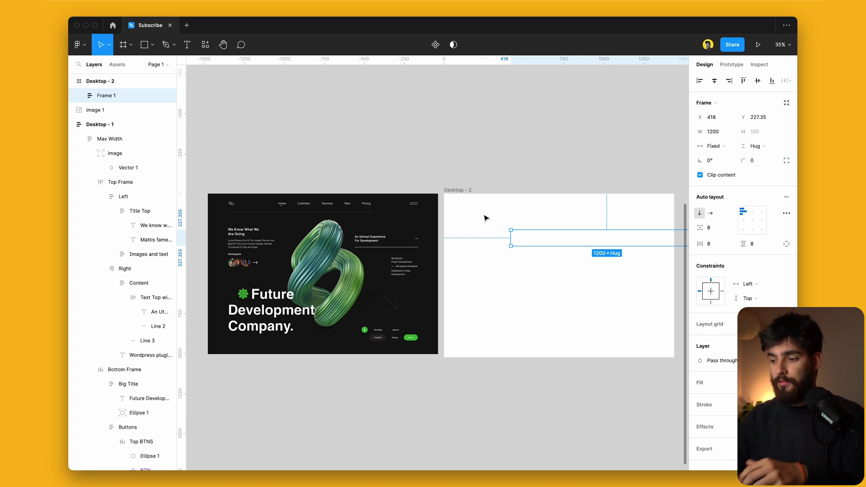
Step: Apply auto layout to the Desktop - 2 frame and give it a fixed width of 1440
left_click(458, 190)
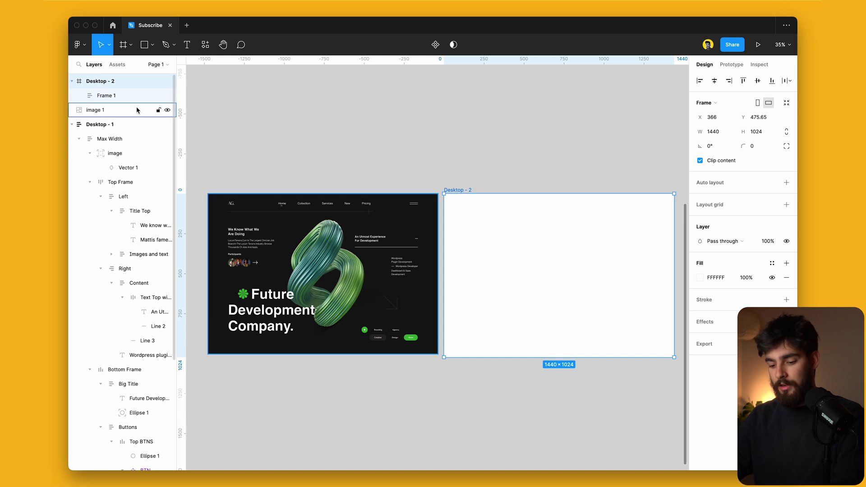
key("shift+a")
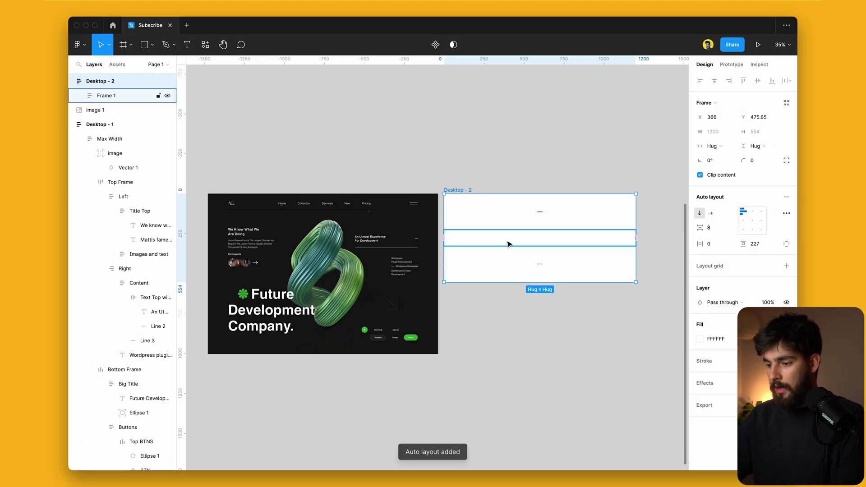
left_click(294, 298)
left_click(499, 262)
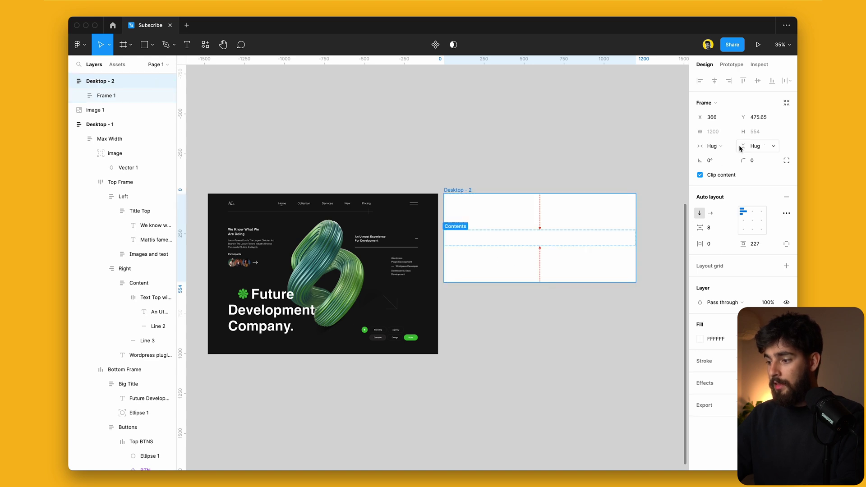
left_click(717, 145)
left_click(715, 133)
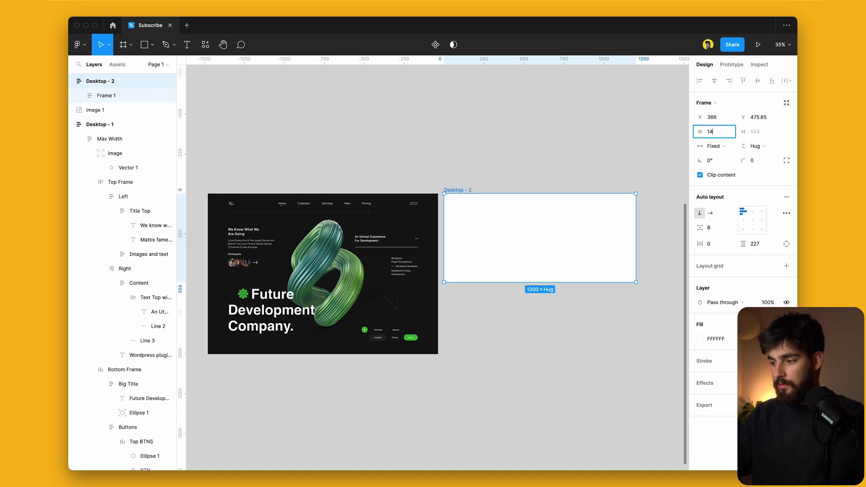
type("1440")
key("Return")
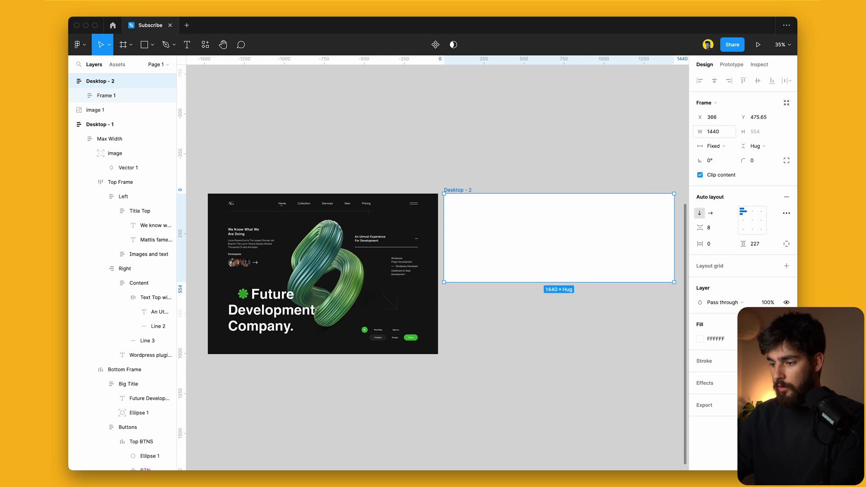
Step: Center the inner frame horizontally within Desktop - 2 and rename it "Max width"
left_click(565, 280)
key("Return")
left_click(580, 244)
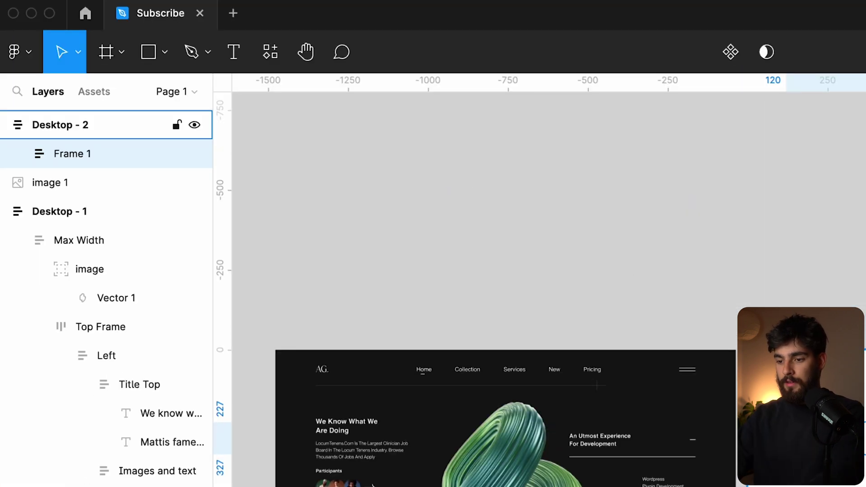
key("super+r")
type("M")
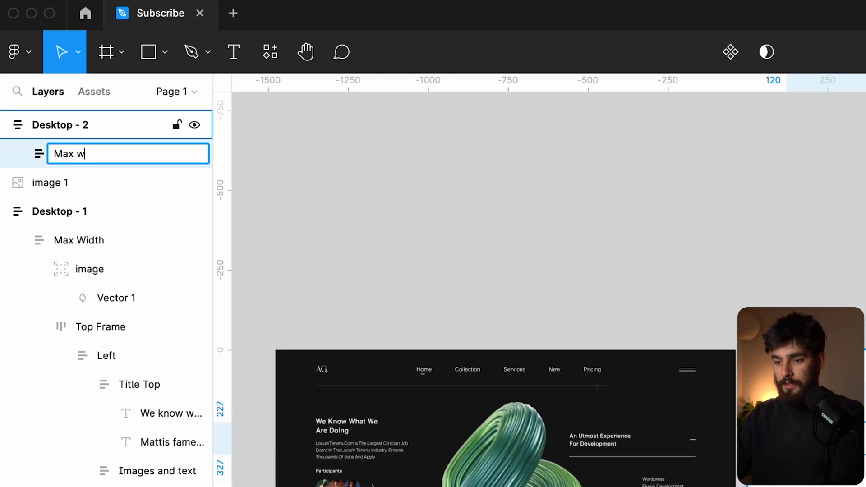
type("ax width")
key("Return")
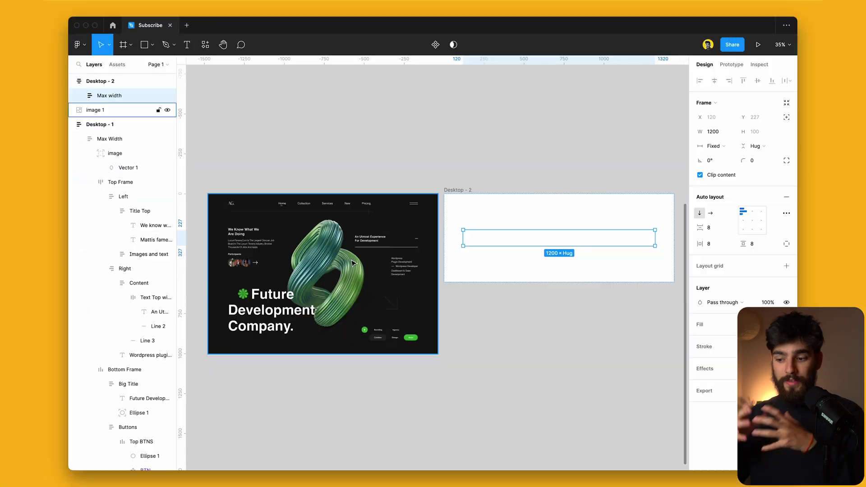
Step: Add vertical ruler guides along both outer edges of the reference design's content, at about -984 and 204
scroll(257, 288, "up", 5)
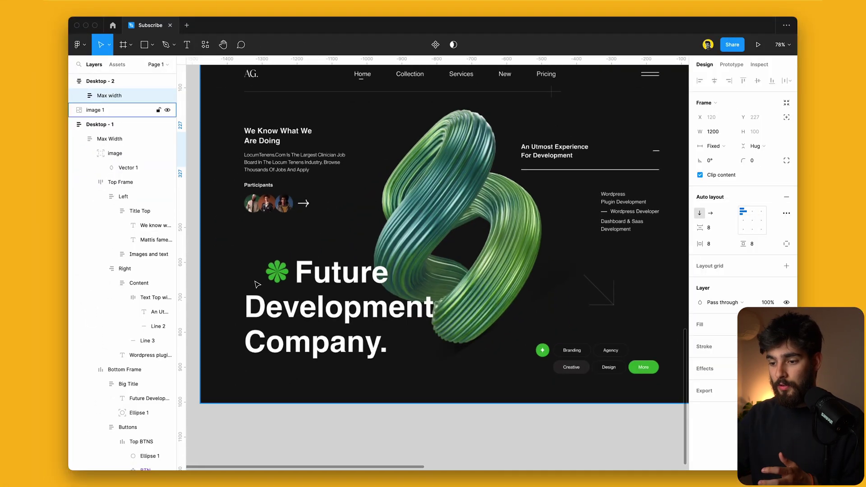
left_click_drag(251, 170, 244, 171)
scroll(212, 171, "right", 3)
scroll(211, 171, "up", 1)
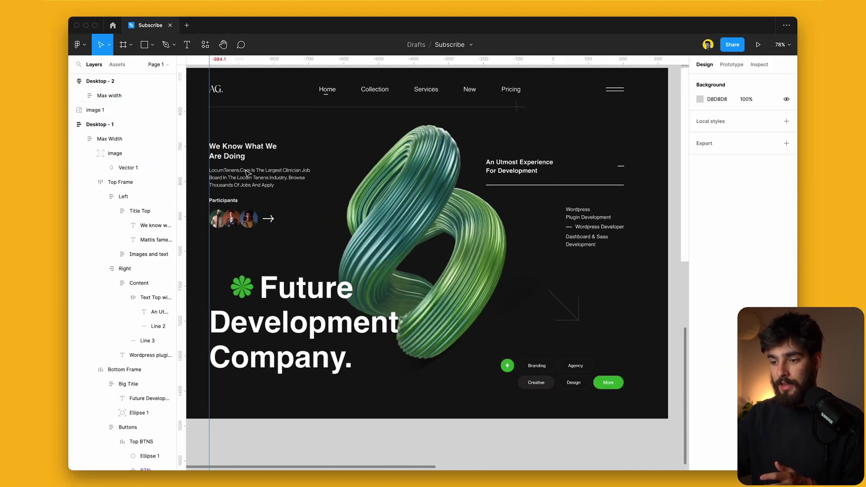
left_click_drag(185, 173, 619, 253)
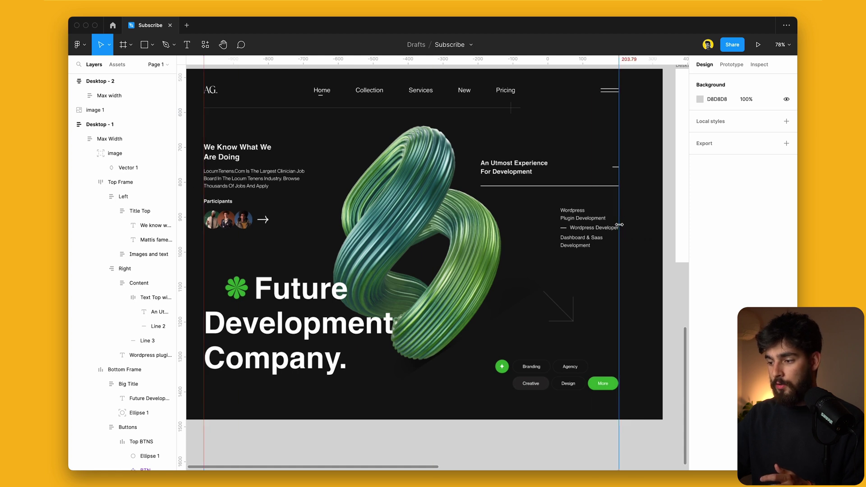
Step: Examine how the reference design's logo, headings, participant images and buttons line up with the two vertical guides
scroll(421, 263, "down", 2)
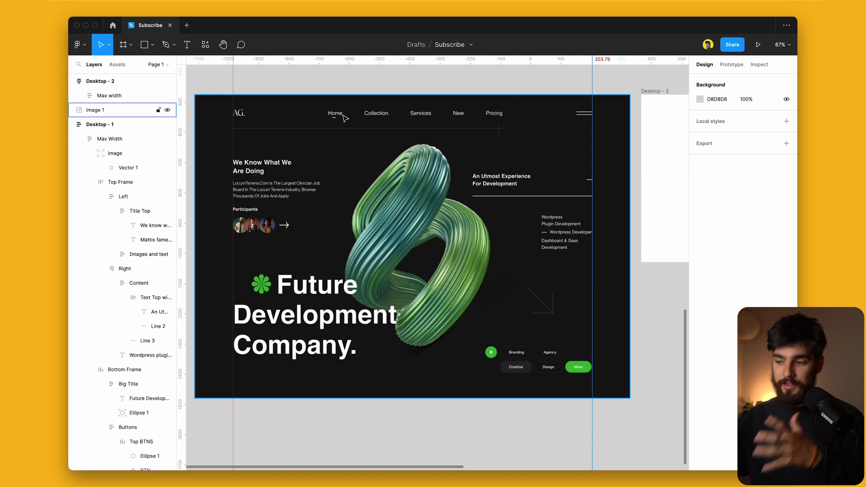
scroll(382, 184, "down", 1)
scroll(382, 184, "right", 1)
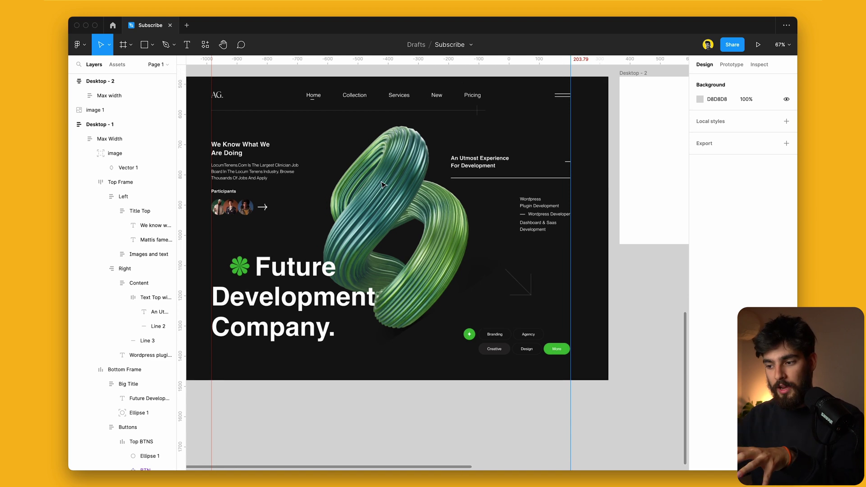
scroll(377, 171, "down", 2)
scroll(377, 170, "right", 1)
scroll(402, 279, "left", 2)
scroll(402, 279, "down", 3)
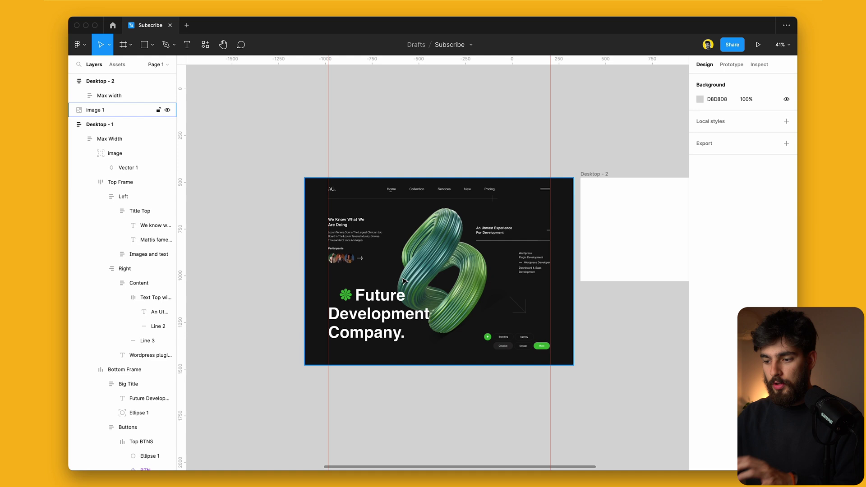
scroll(385, 245, "up", 4)
scroll(386, 245, "up", 5)
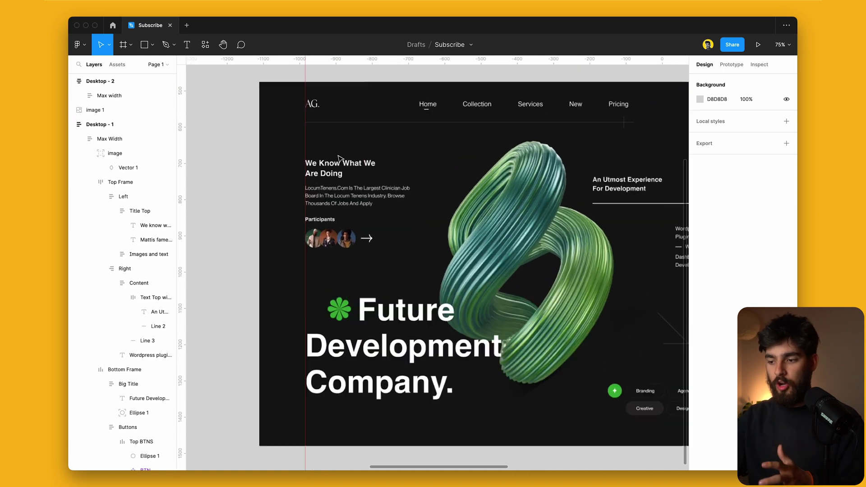
scroll(345, 179, "down", 2)
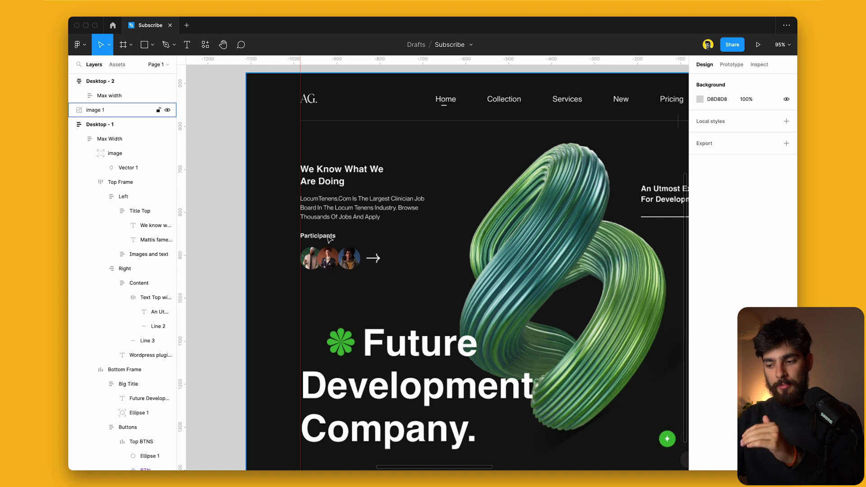
scroll(316, 256, "up", 6)
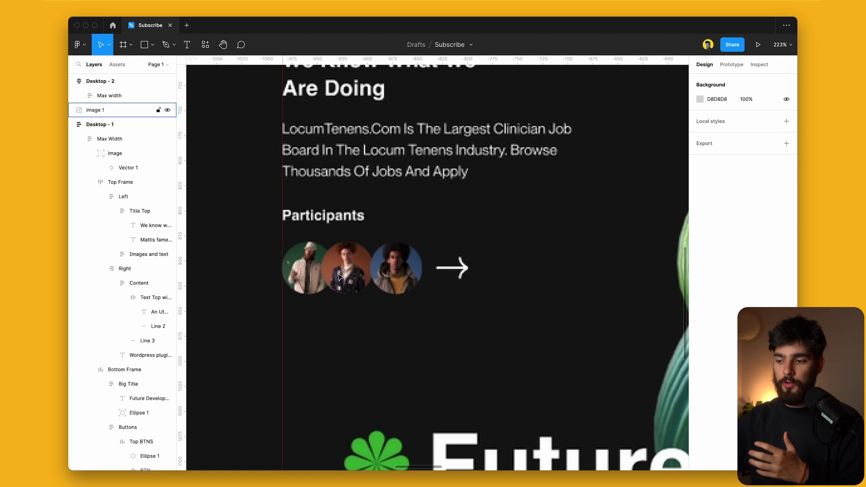
scroll(340, 276, "down", 7)
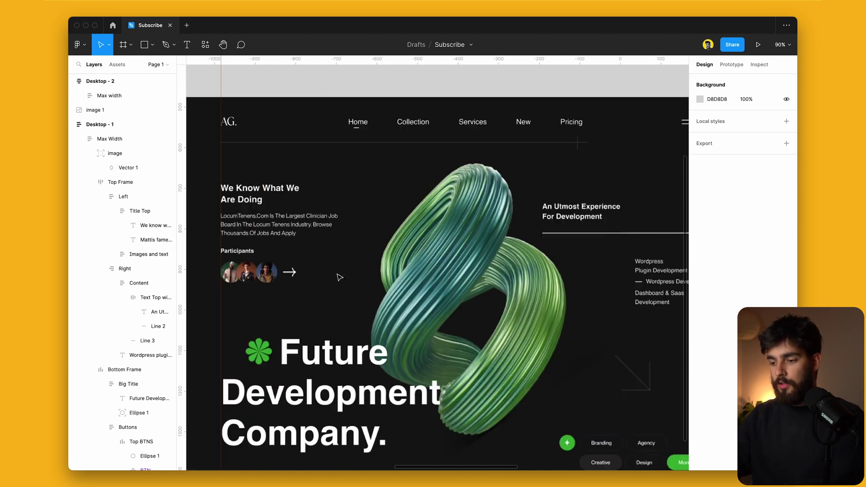
Step: Add the text "We know what we are doing" inside the Max width frame and set its width to Hug contents
scroll(340, 277, "right", 8)
scroll(340, 277, "up", 4)
left_click(350, 189)
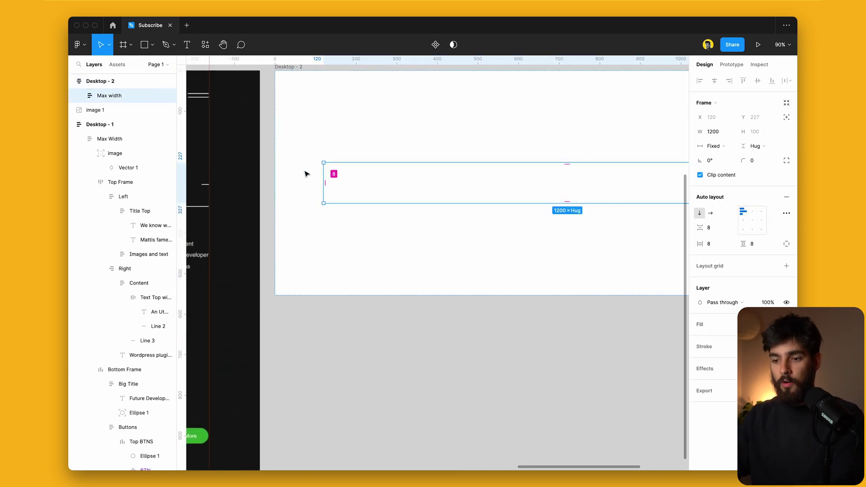
scroll(305, 174, "down", 5)
scroll(299, 165, "up", 5)
scroll(379, 201, "right", 10)
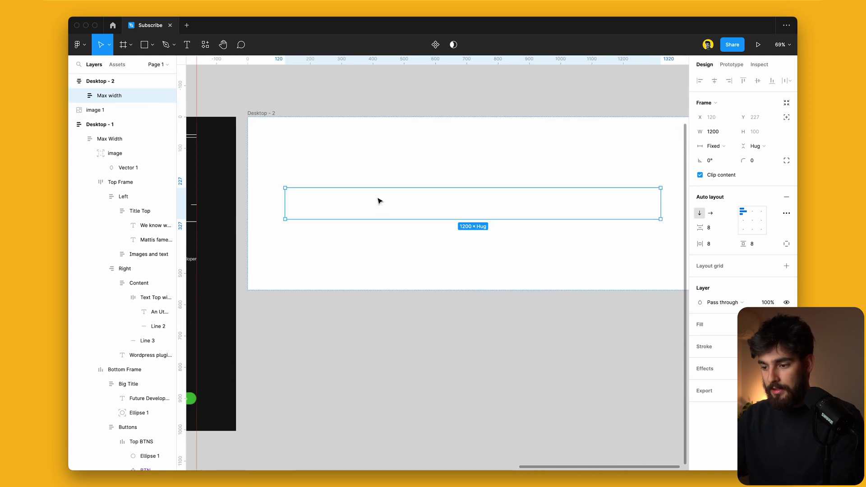
type("We know what we are doing")
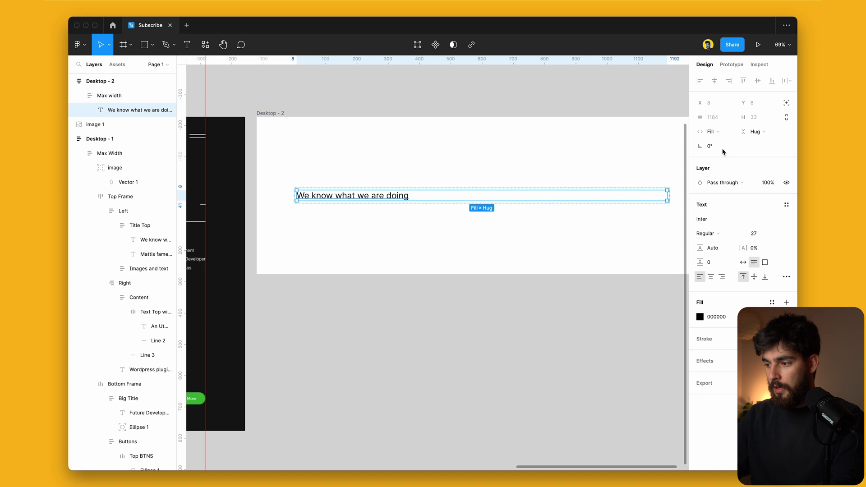
left_click(710, 131)
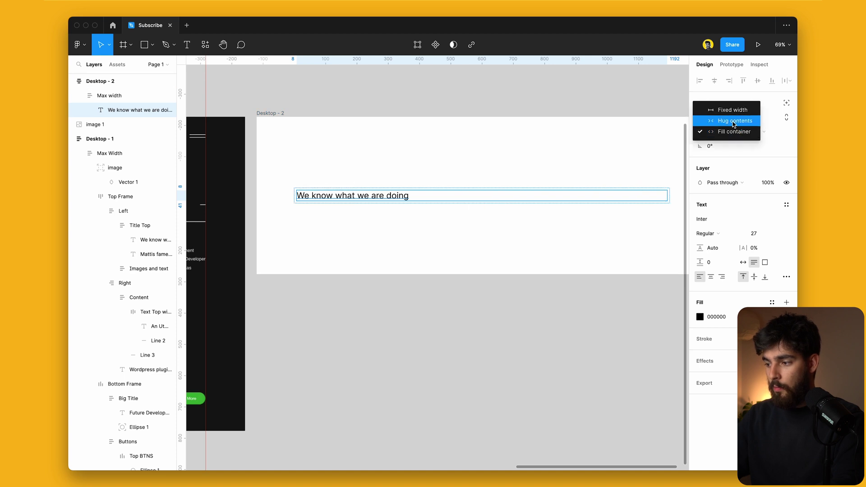
left_click(732, 121)
Step: Set the Max width frame's horizontal and vertical padding to 0
scroll(457, 186, "left", 2)
left_click(457, 186)
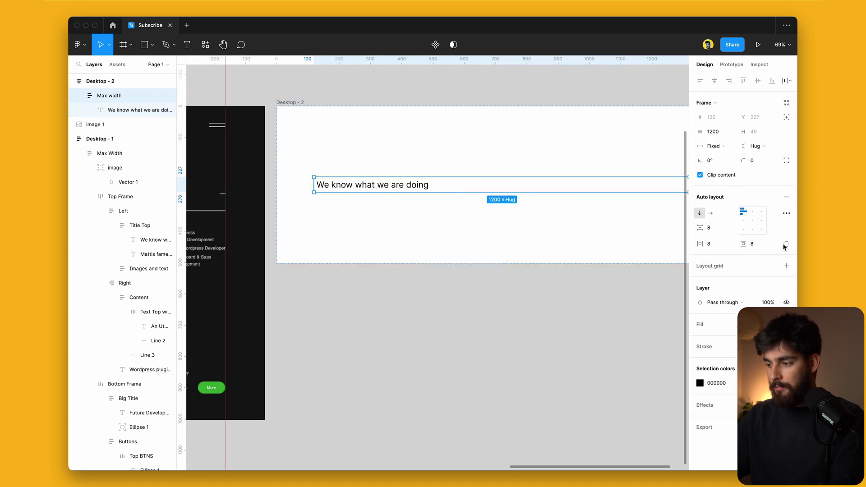
left_click(698, 242)
double_click(707, 304)
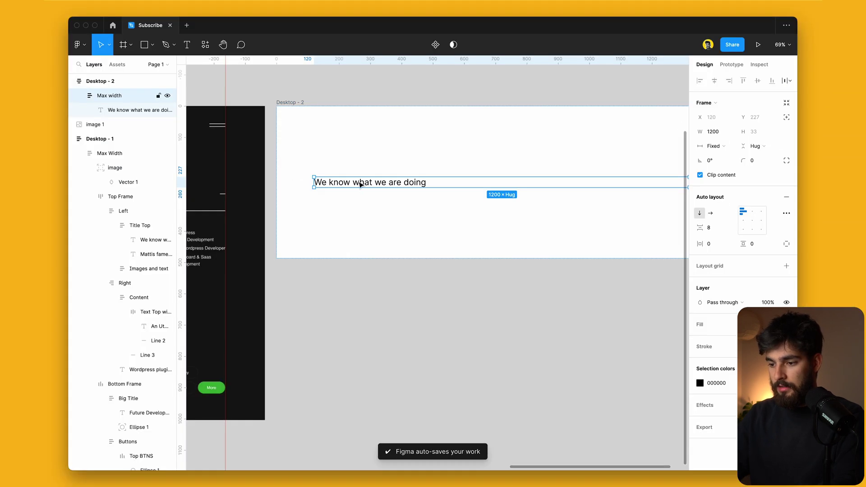
Step: Duplicate the heading text inside Max width and stretch the copy's text box to about 359 × 123
left_click(361, 184)
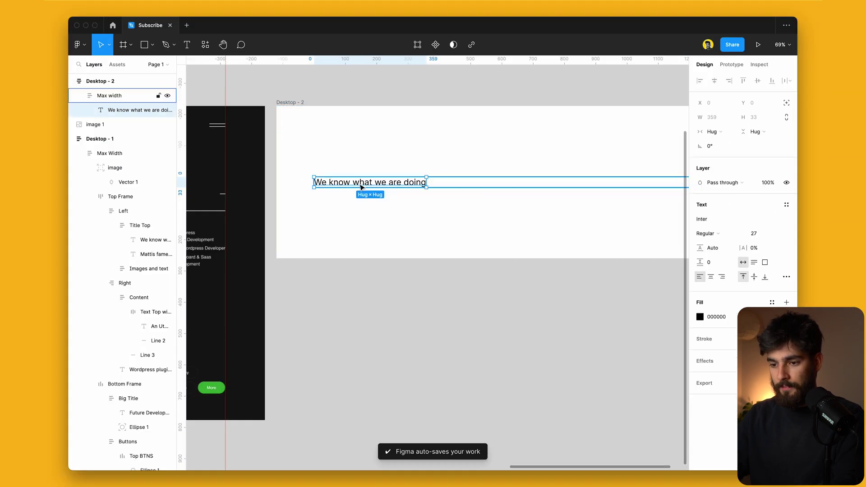
scroll(458, 172, "left", 2)
key("super+d")
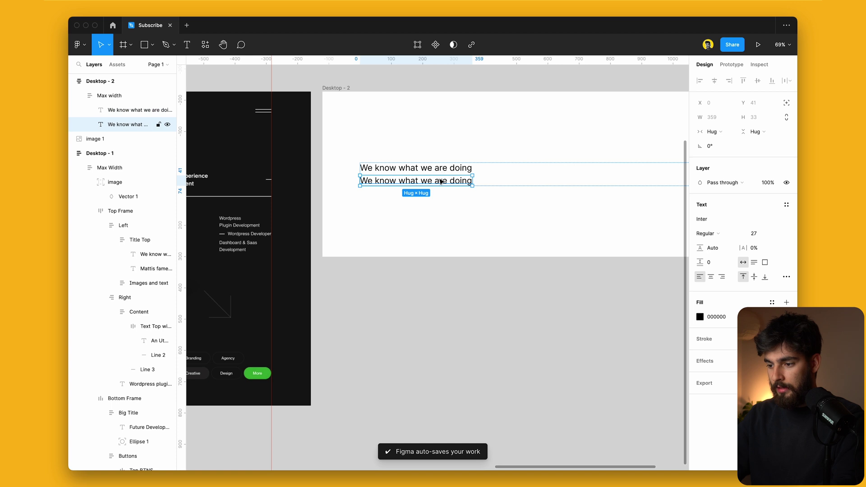
left_click_drag(464, 193, 454, 213)
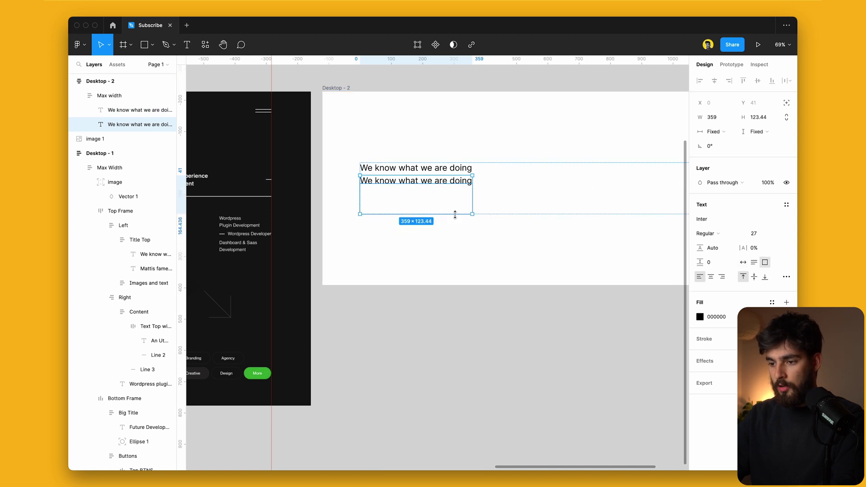
Step: Replace the duplicated text with auto-generated placeholder text using the Lorem Ipsum plugin
left_click(207, 45)
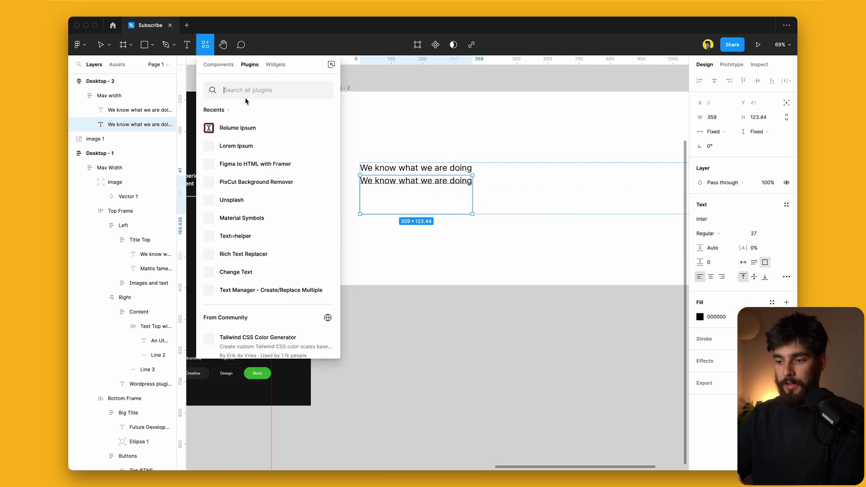
left_click(325, 143)
left_click(439, 317)
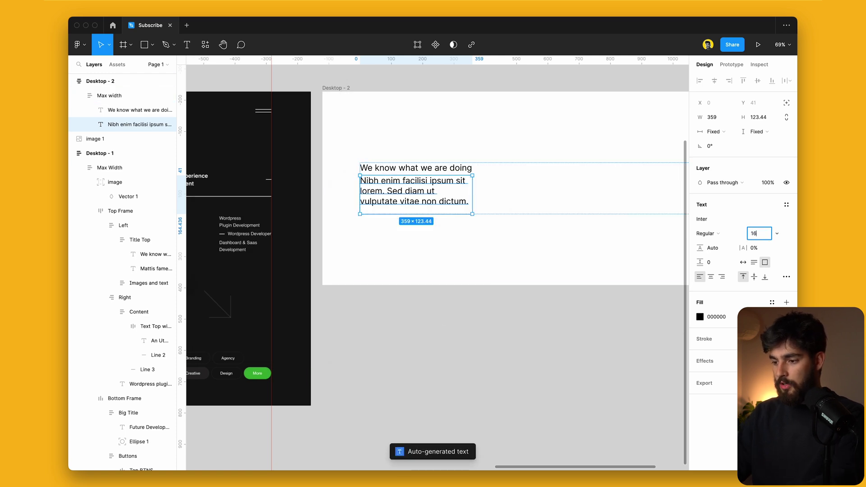
Step: Reduce the placeholder paragraph's font size and refresh its Lorem Ipsum text inside Max width
key("Escape")
left_click(434, 235)
key("super+z")
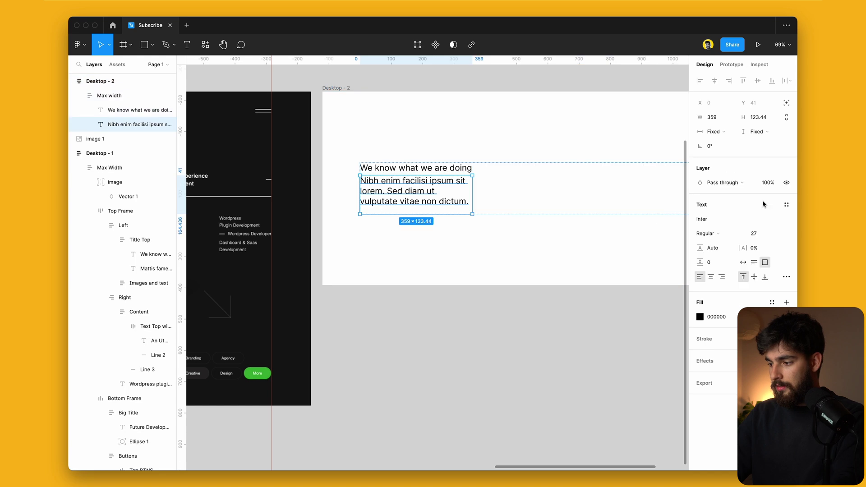
type("16")
key("Return")
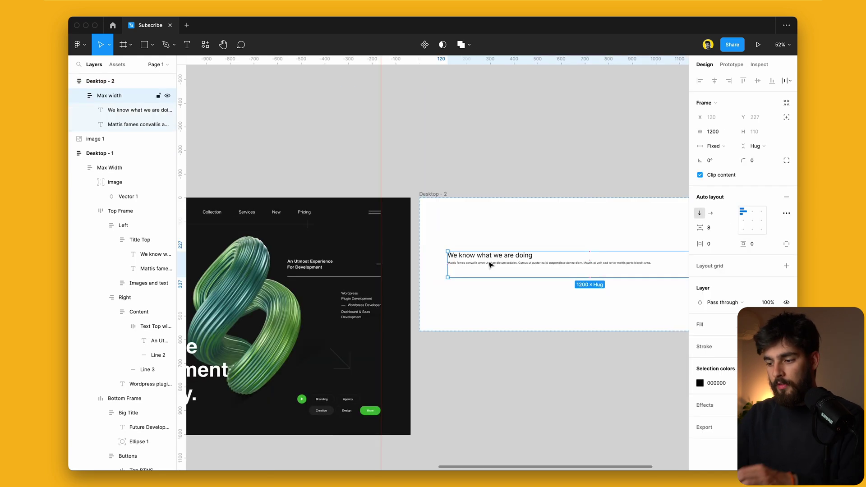
Step: Wrap the heading and paragraph in an auto layout frame named Content Top left, inside Max width
scroll(490, 264, "left", 5)
scroll(490, 265, "down", 3)
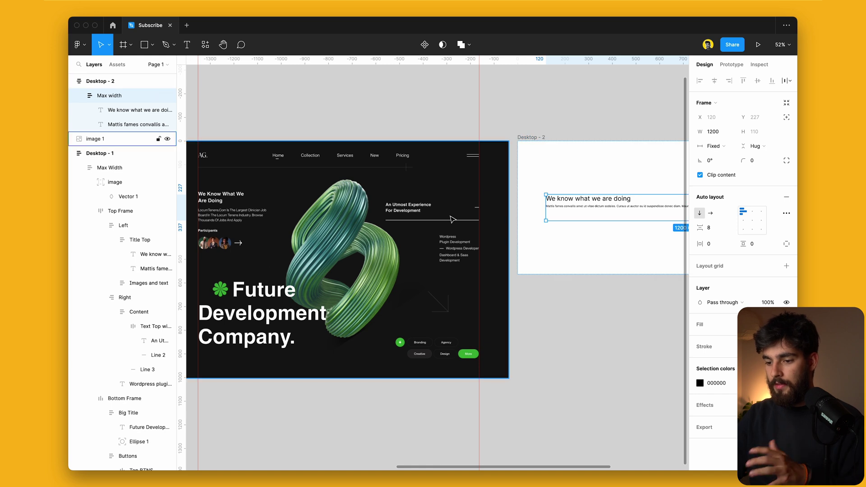
scroll(541, 225, "right", 3)
scroll(451, 234, "left", 6)
scroll(390, 241, "left", 2)
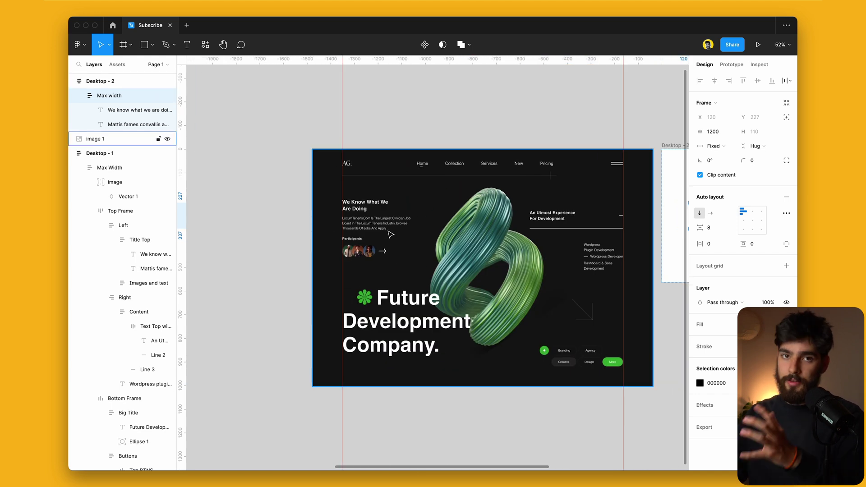
scroll(378, 235, "right", 10)
scroll(373, 230, "up", 2)
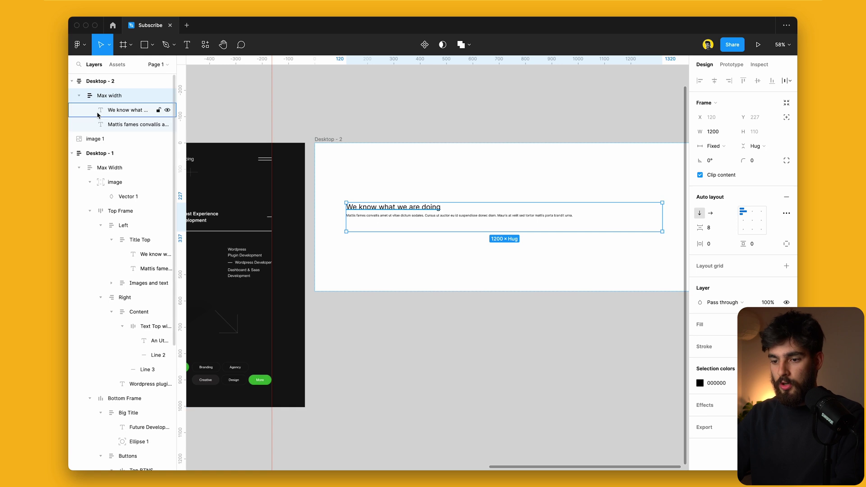
left_click(113, 112)
left_click(117, 124, "shift")
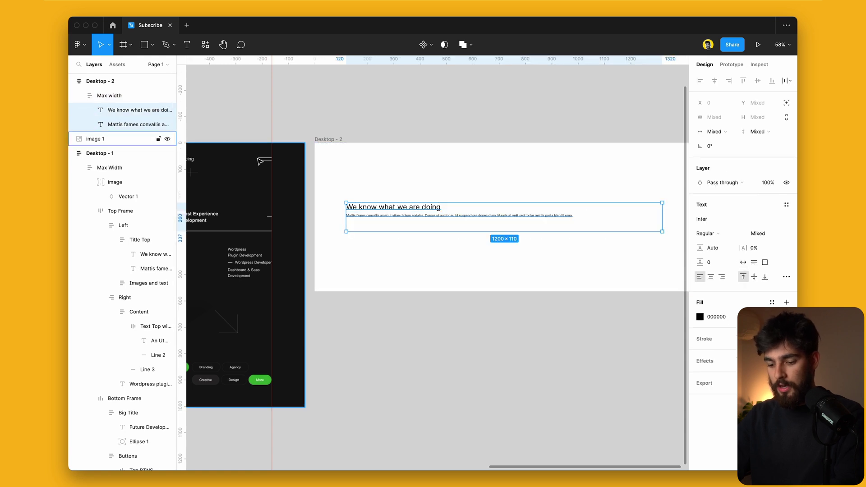
key("shift+a")
key("super+r")
type("Content Top")
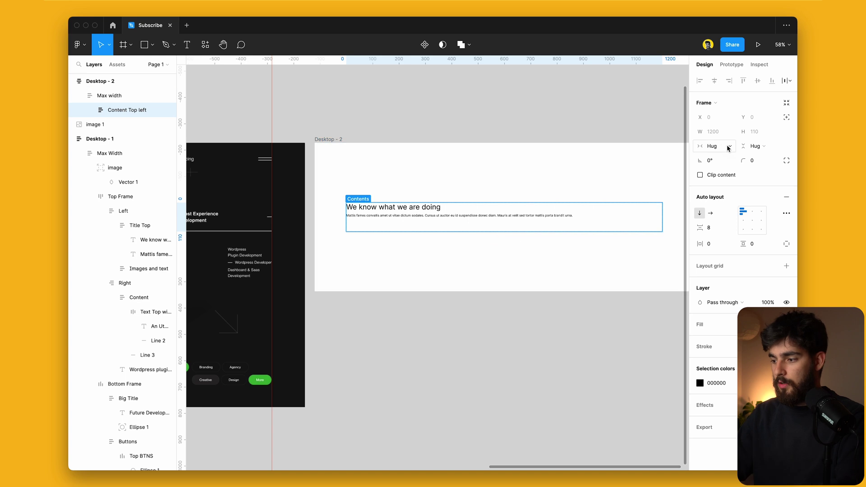
Step: Narrow the Content Top left frame to a fixed width of 275 so its texts wrap
left_click_drag(596, 211, 426, 222)
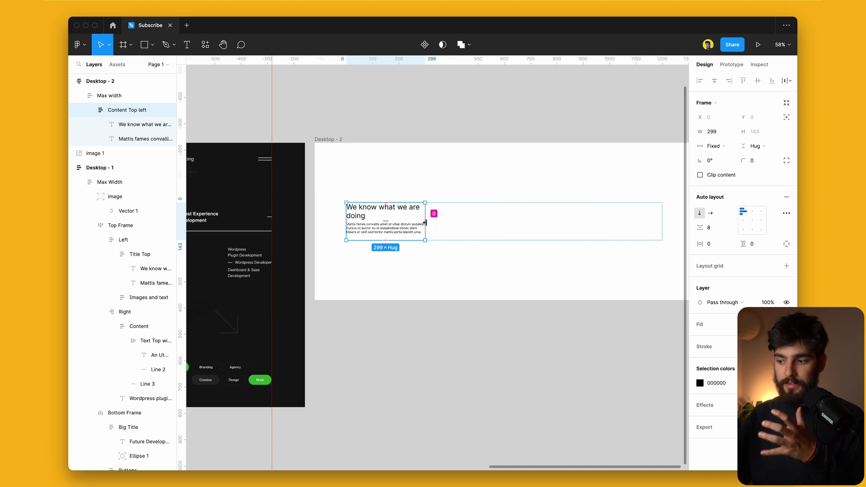
scroll(425, 223, "up", 5)
mouse_move(453, 215)
left_mouse_down()
mouse_move(427, 207)
mouse_move(443, 207)
left_mouse_up()
left_click(328, 212)
left_click(334, 253, "shift")
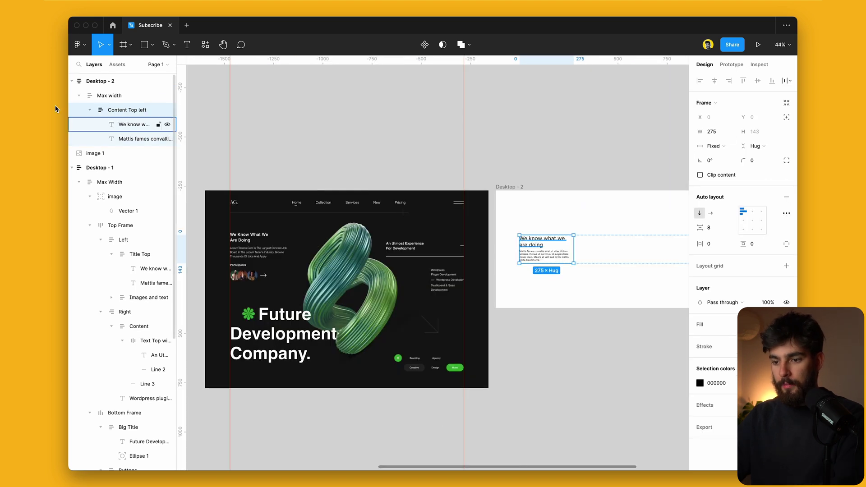
Step: Duplicate the Content Top left frame and wrap both copies in an auto layout frame named Top left content
key("super+d")
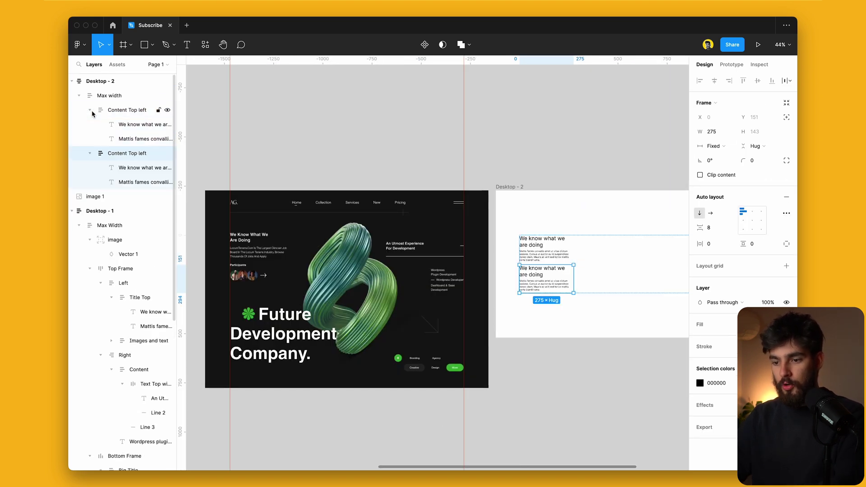
left_click(91, 155)
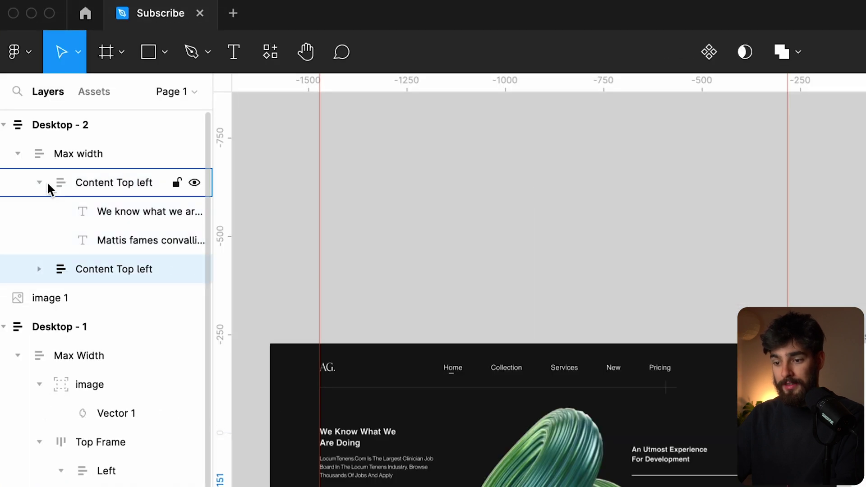
left_click(48, 184)
left_click(37, 183)
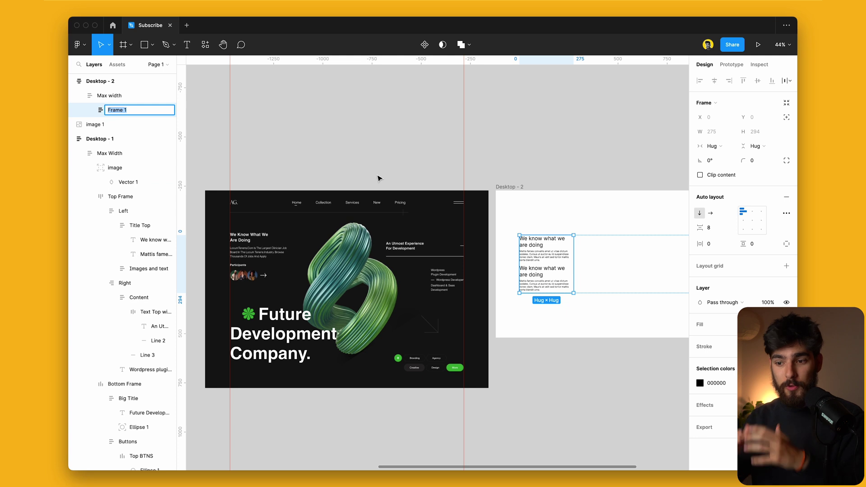
scroll(224, 268, "up", 5)
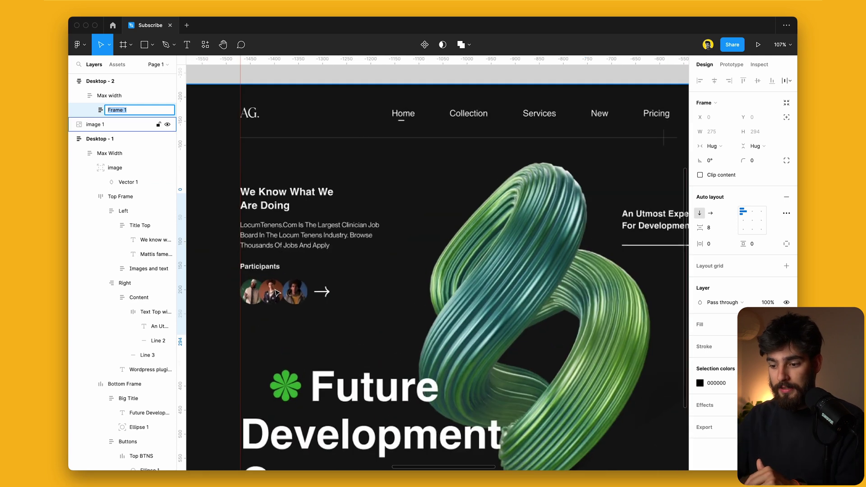
scroll(266, 283, "down", 5)
scroll(392, 262, "right", 3)
scroll(392, 262, "right", 2)
scroll(392, 262, "down", 1)
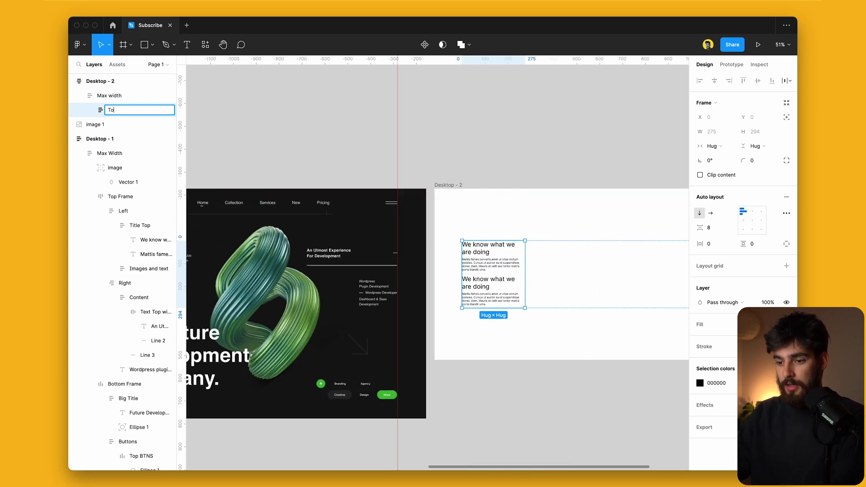
key("Return")
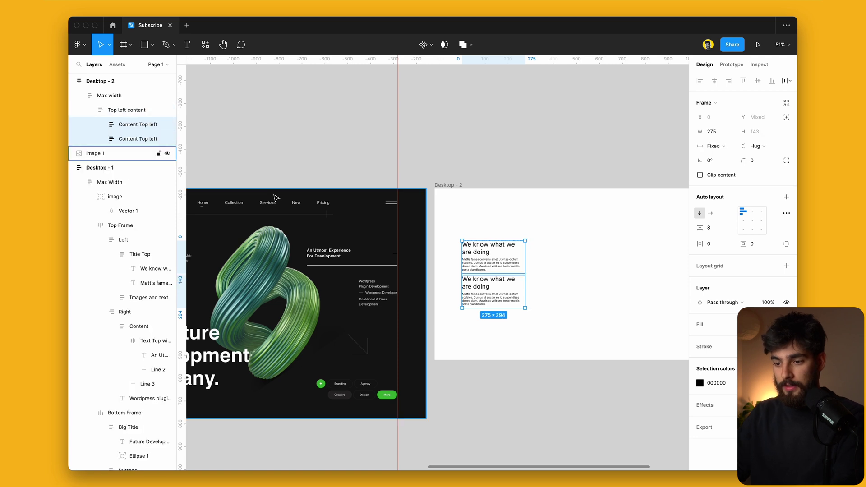
Step: Rename the two frames inside Top left content as Text and Images
left_click(138, 128)
double_click(137, 139)
key("BackSpace")
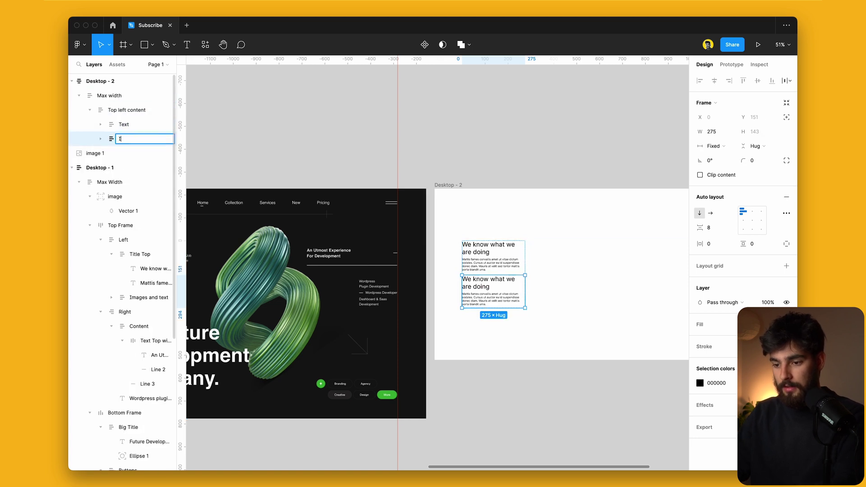
key("Return")
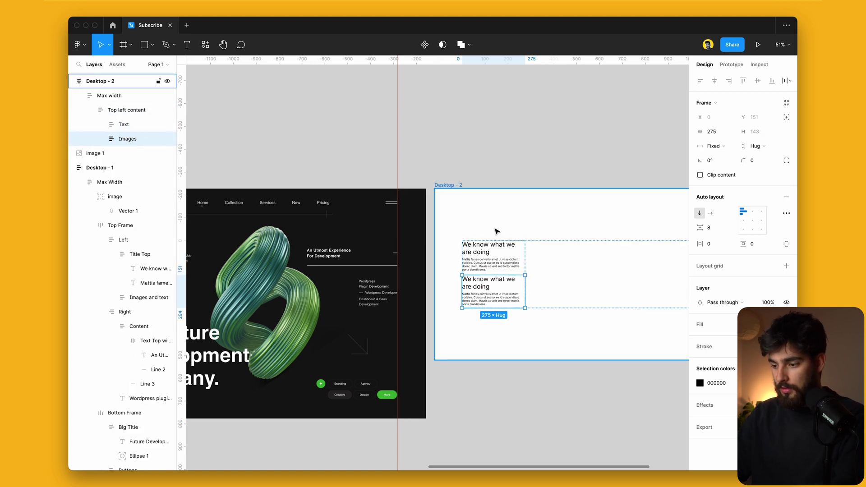
Step: Replace the heading text in the Images frame with "Participants"
left_click(491, 285)
scroll(518, 253, "left", 4)
scroll(519, 252, "down", 3)
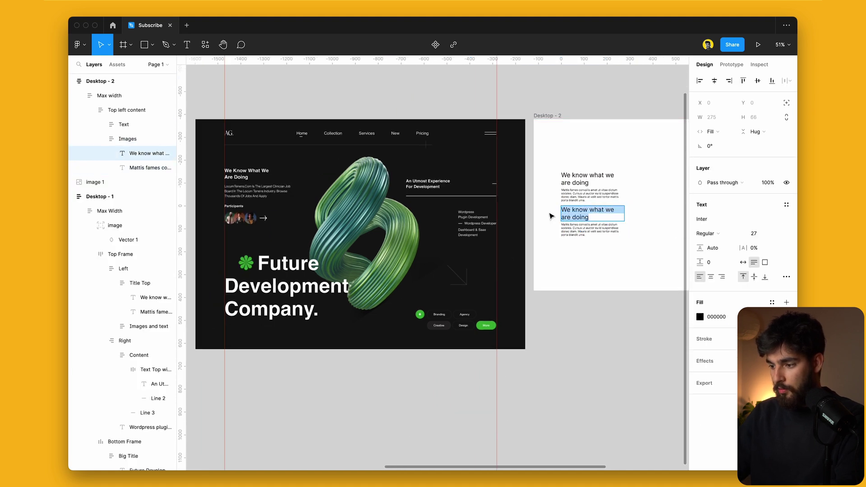
type("Particip")
key("BackSpace")
type("ipants")
key("Escape")
Step: Set the Participants text to font size 12 and make it bold
left_click(758, 233)
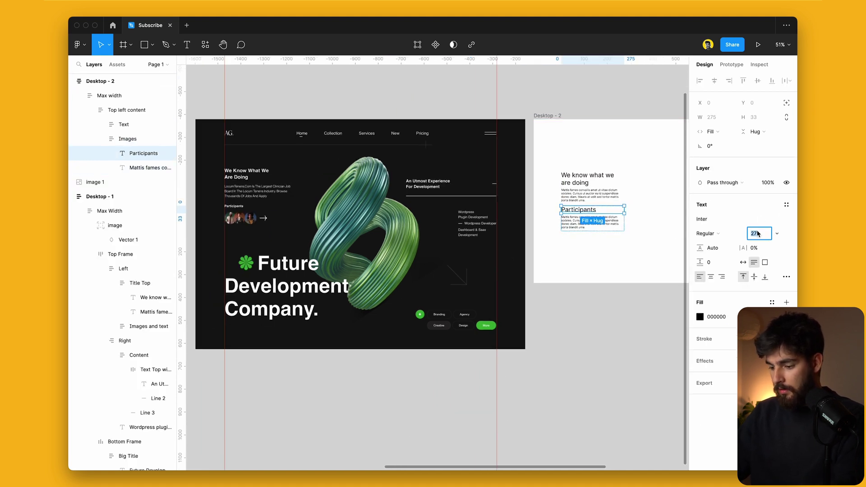
type("8")
key("Return")
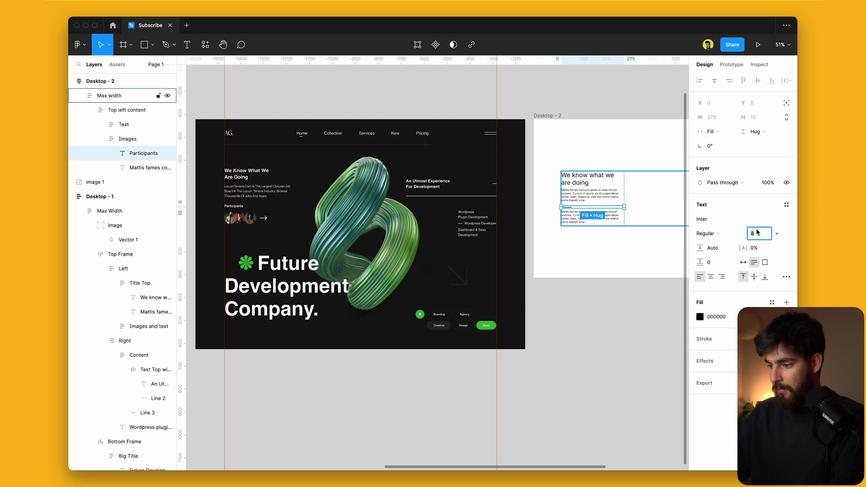
type("9")
key("Return")
key("Up")
key("Return")
scroll(599, 202, "up", 5)
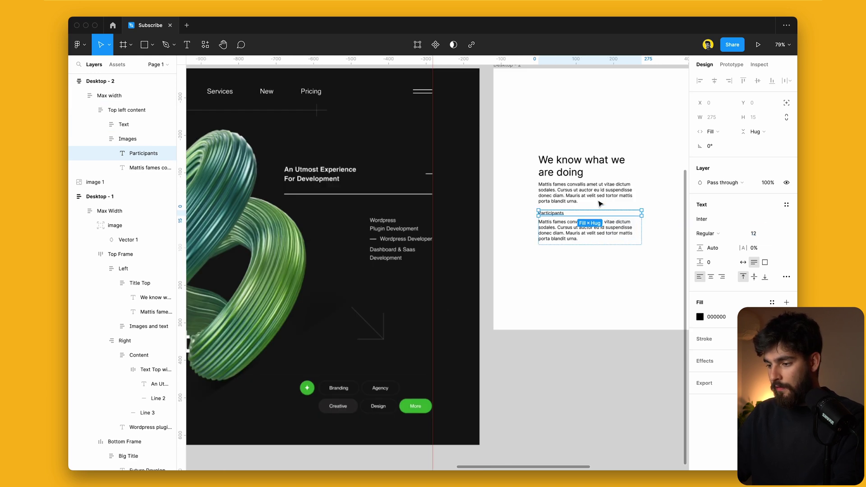
key("super+b")
Step: Replace the paragraph under Participants with a column of four circles, each about 57 × 57
left_click(555, 240)
key("Delete")
left_click(557, 217)
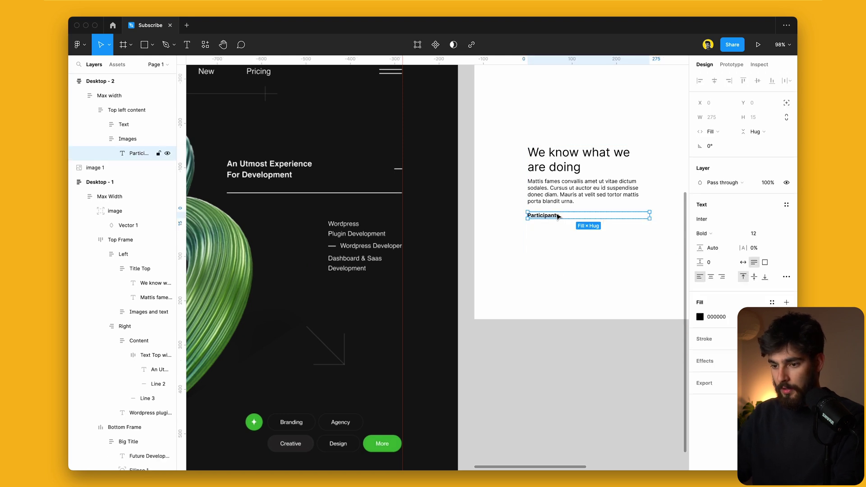
left_click_drag(531, 216, 545, 221)
key("super+d")
key("super+d")
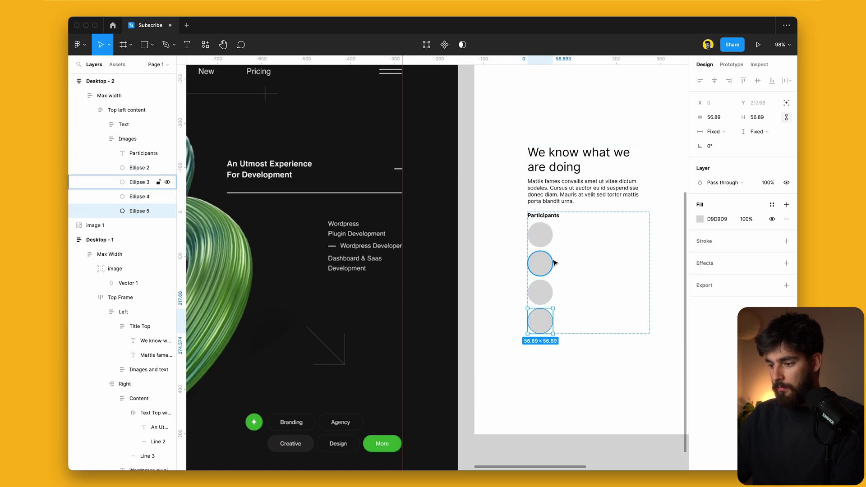
Step: Remove the fourth circle and wrap the other three in a horizontal auto layout frame with -15 spacing
left_click(543, 272, "shift")
left_click(542, 217, "shift")
left_click(543, 233)
left_click(544, 266, "shift")
left_click(544, 294, "shift")
key("shift+a")
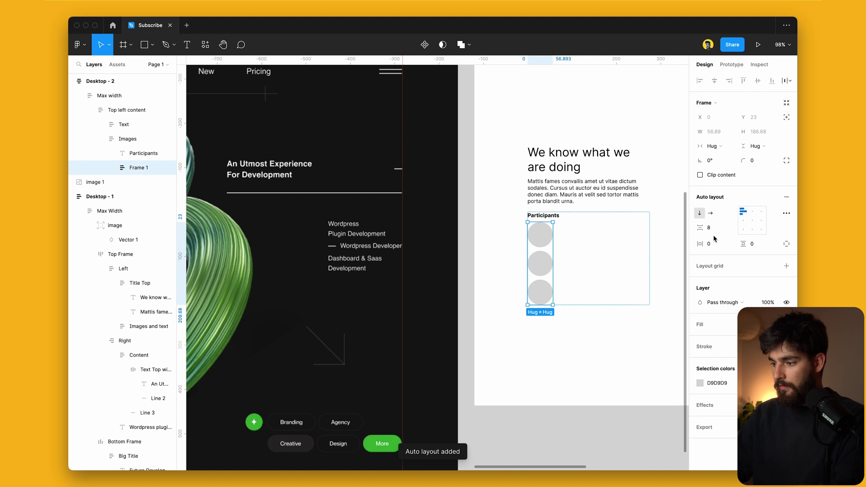
left_click(711, 212)
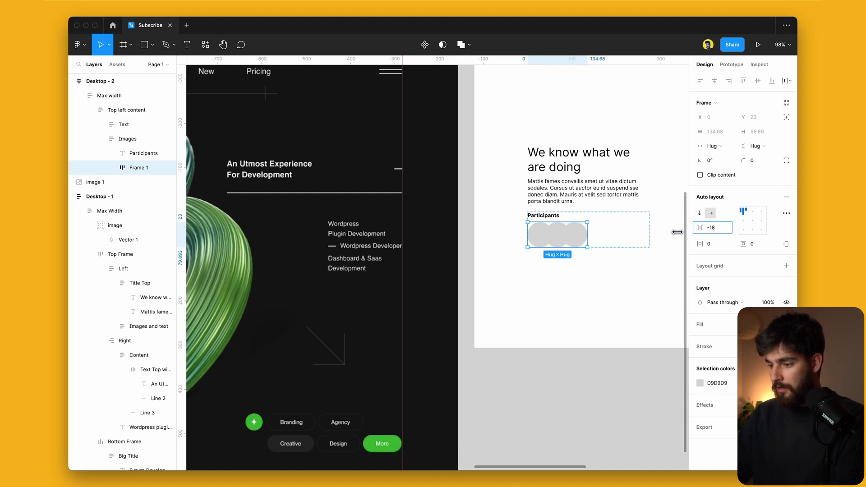
Step: Fill the middle circle with gray 7D7D7D and the last circle with dark gray 262626
left_click(560, 236)
key("i")
left_click(470, 309)
key("i")
left_click(425, 269)
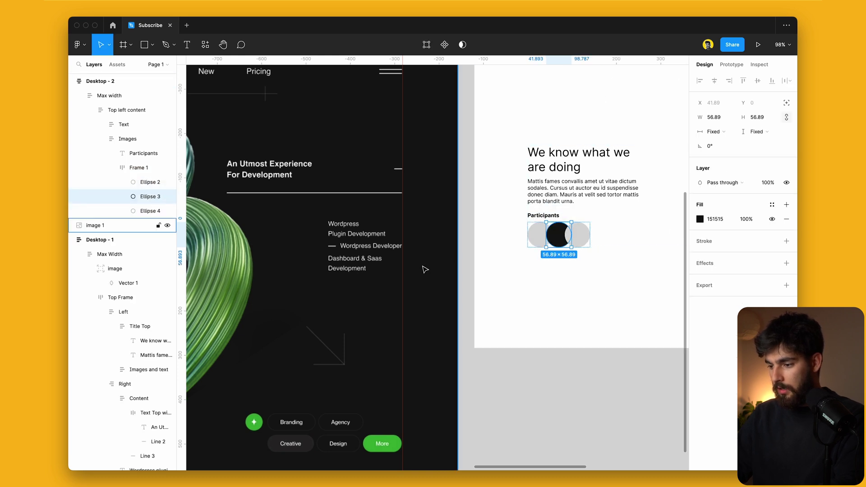
left_click(700, 219)
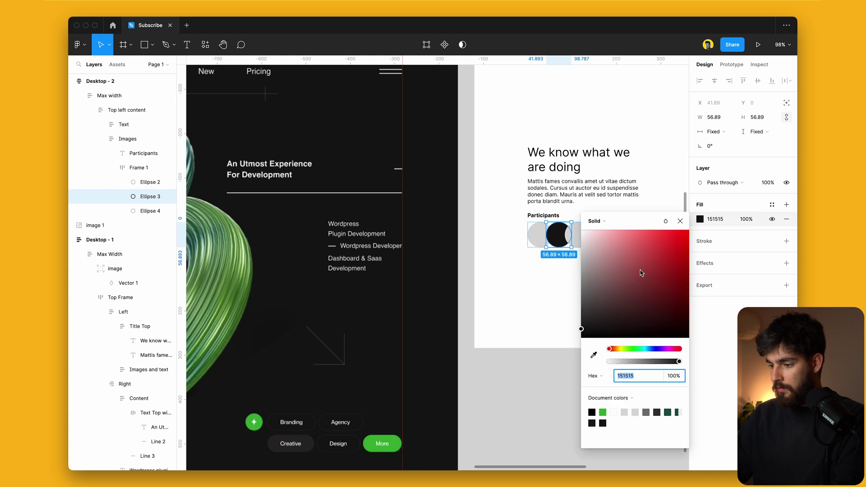
left_click_drag(642, 273, 578, 286)
left_click(560, 275)
left_click(579, 239)
scroll(580, 270, "left", 10)
scroll(332, 203, "right", 10)
Step: Try the canvas stacking options in the circle frame's advanced auto layout settings
left_click(550, 233)
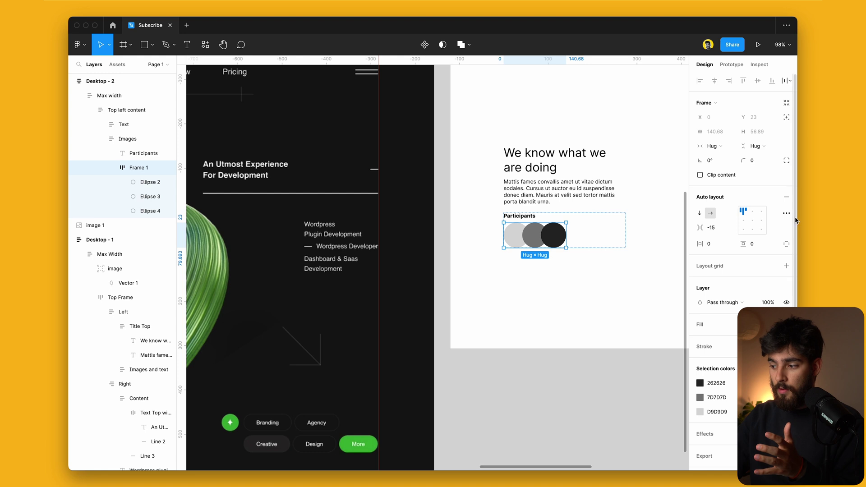
left_click(787, 213)
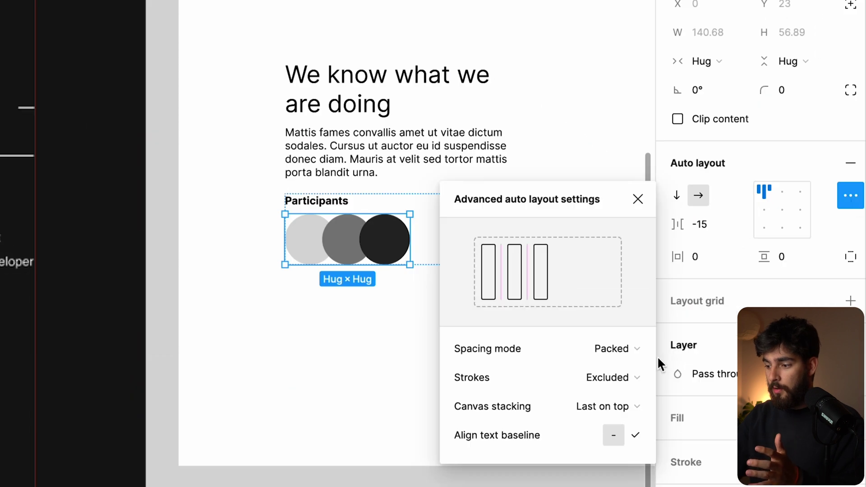
left_click(672, 317)
left_click(601, 388)
left_click(596, 404)
left_click(594, 421)
left_click(408, 336)
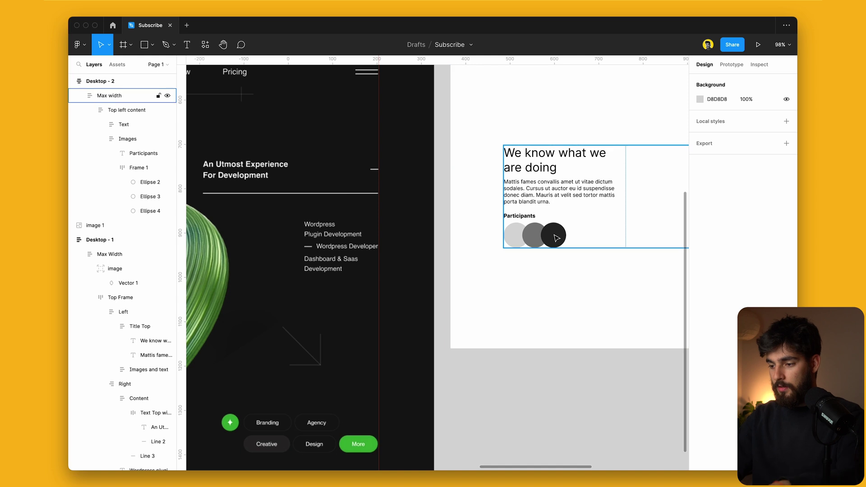
Step: Rename the circles' frame as "circle frame" and wrap it in a vertical auto layout frame with 0 horizontal and vertical padding
left_click(564, 238, "super")
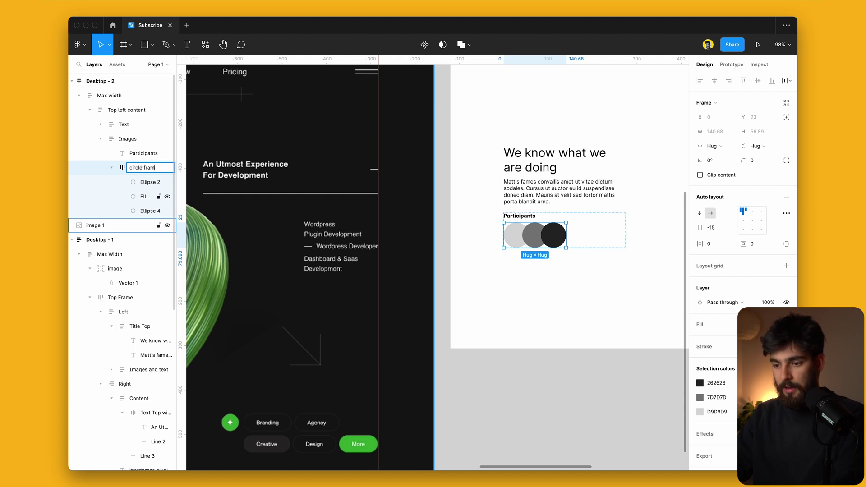
key("shift+a")
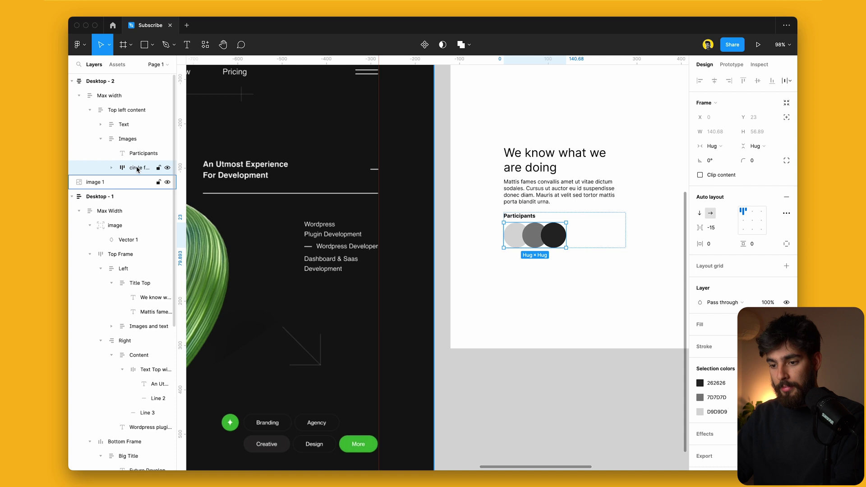
left_click_drag(700, 244, 651, 240)
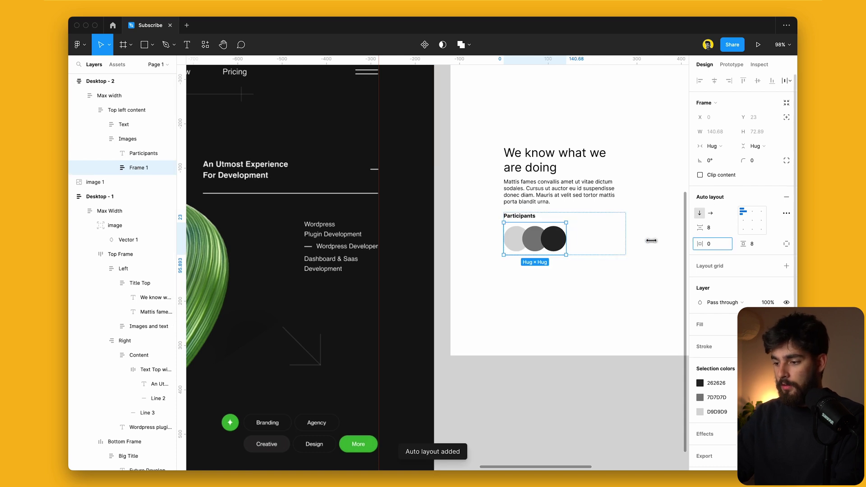
left_click_drag(744, 244, 661, 246)
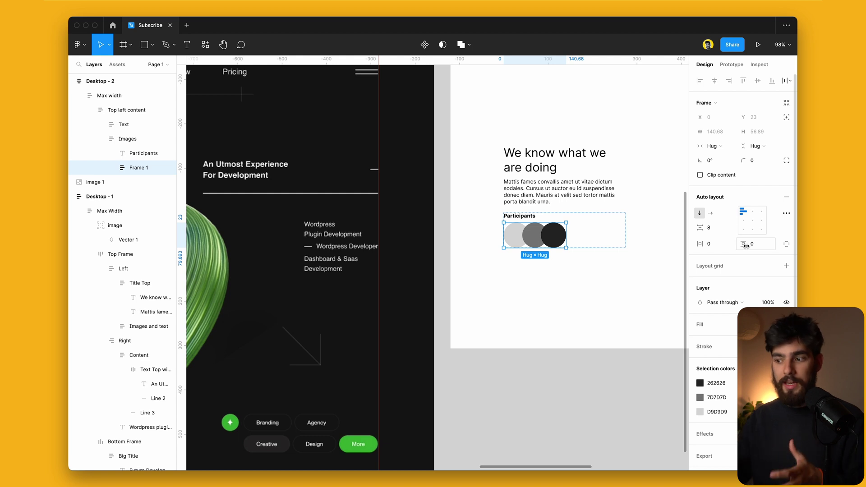
Step: Draw a horizontal line about 71 px long in the circles' outer frame and rename that frame as "Arrow and images"
left_click_drag(570, 235, 601, 235)
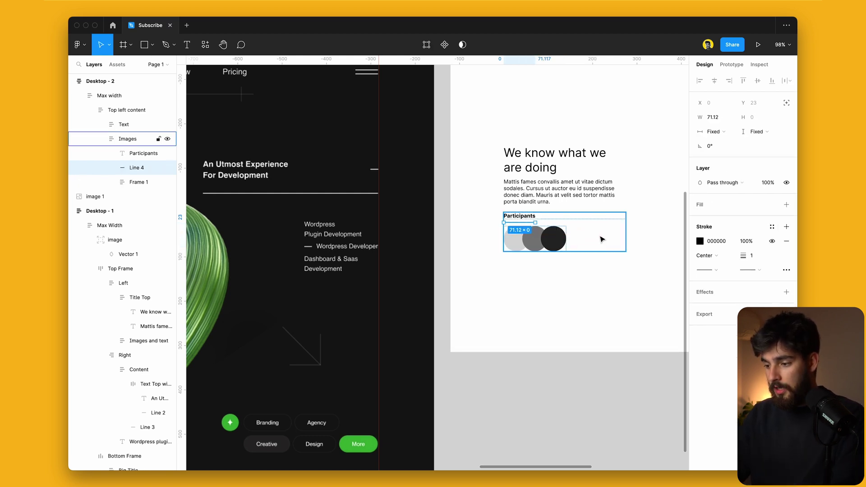
left_click_drag(136, 177, 137, 184)
double_click(137, 168)
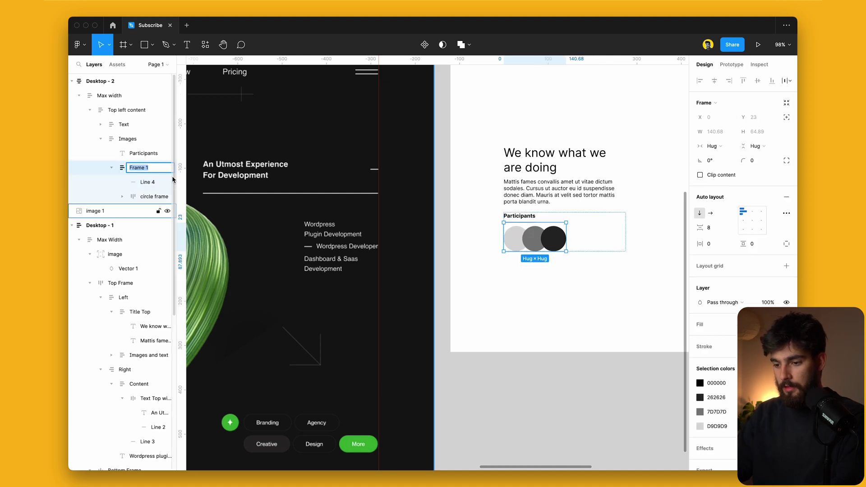
type("Arrow and image")
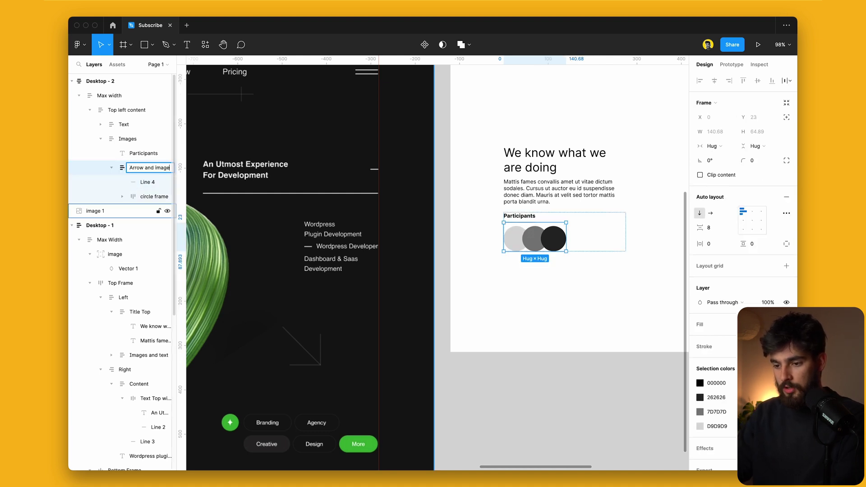
type("s")
key("Return")
Step: Switch the "Arrow and images" frame to horizontal direction and place the line after the circles
left_click(710, 213)
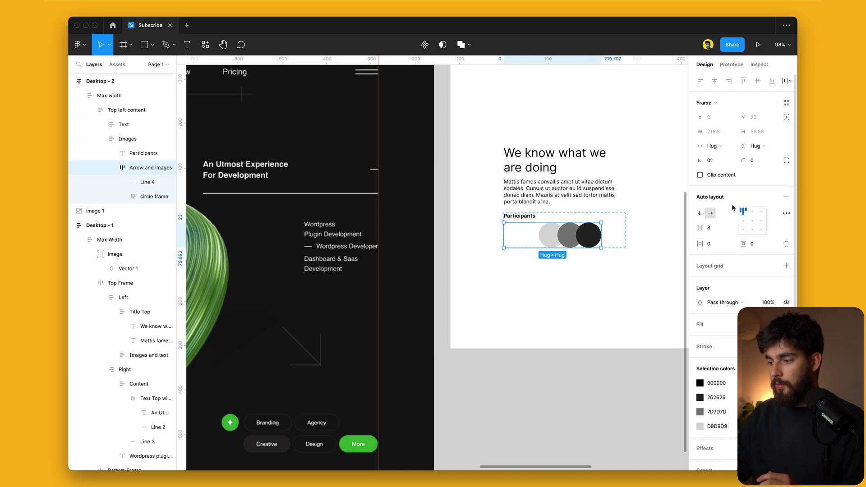
double_click(591, 239)
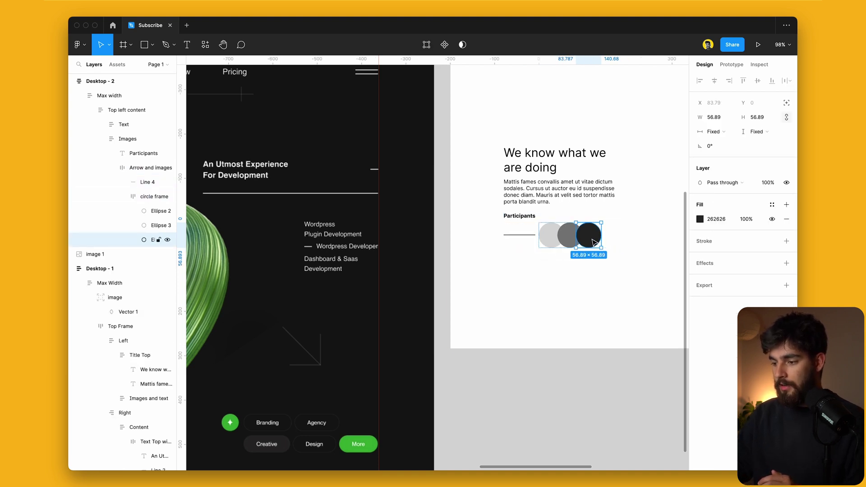
key("shift+Return")
key("Left")
left_click(592, 239)
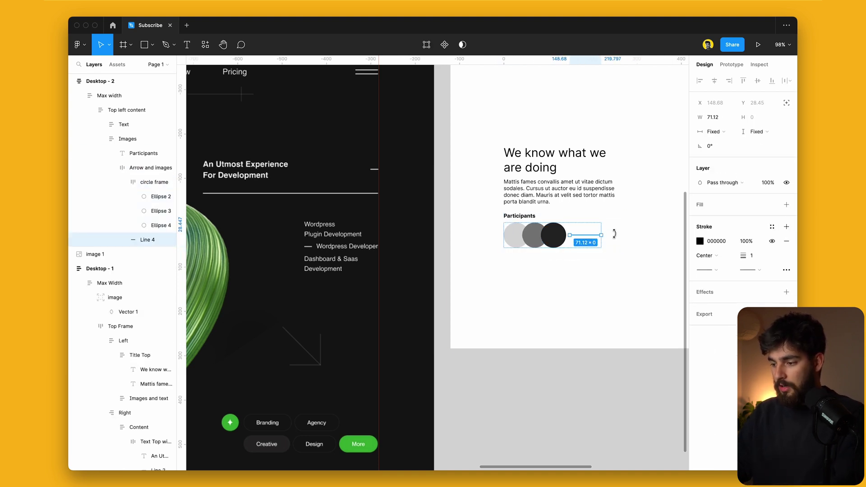
Step: Give the line an arrow end point and a stroke width of 3, and shorten it to about 52 px
left_click(759, 270)
left_click(716, 279)
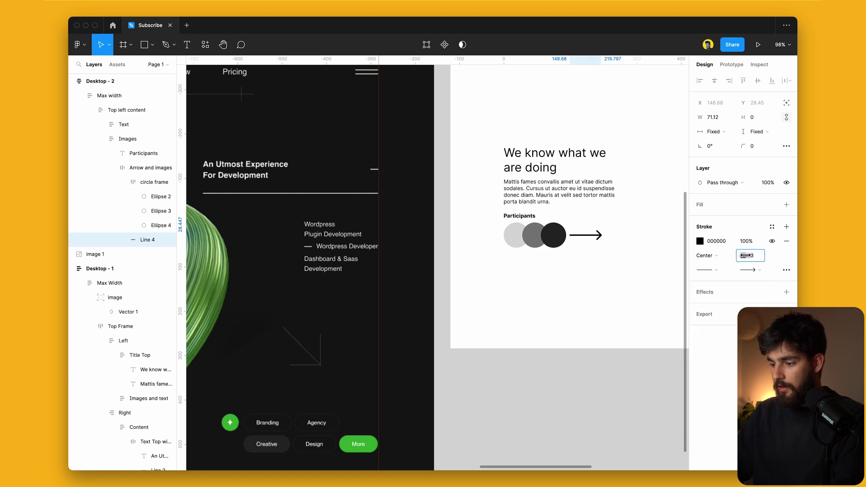
left_click_drag(601, 235, 588, 236)
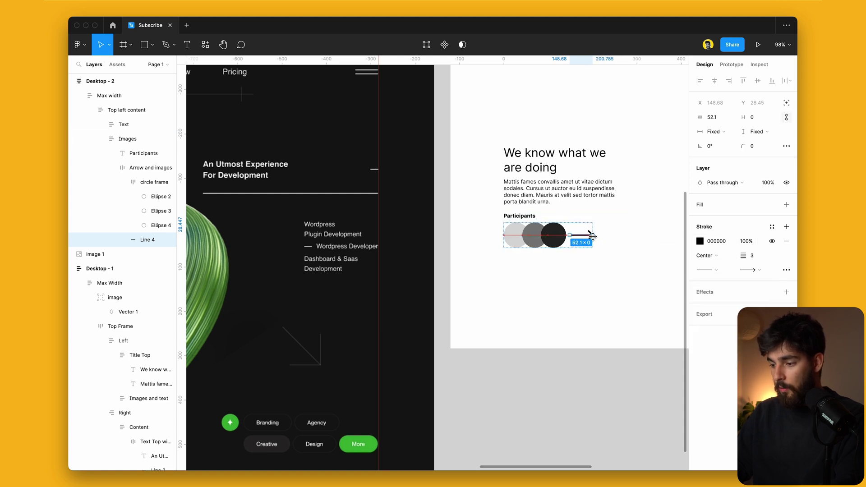
left_click(553, 428)
scroll(552, 427, "down", 2)
scroll(551, 427, "down", 2)
scroll(551, 428, "right", 2)
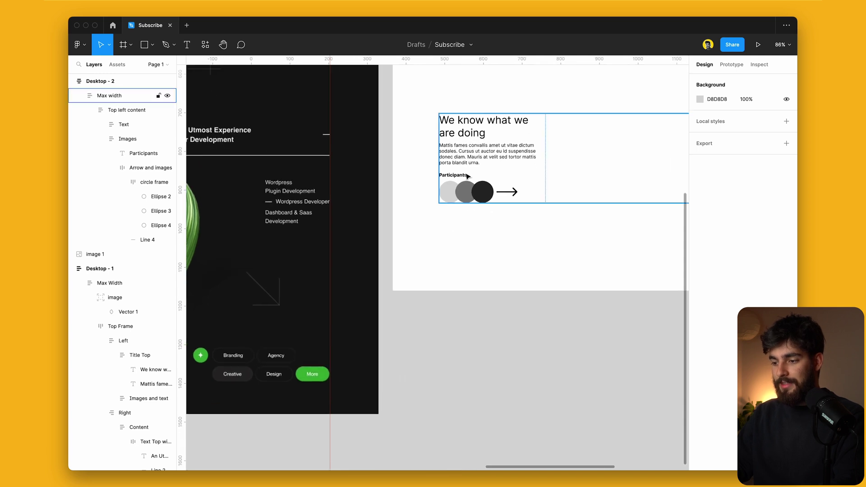
Step: Set the spacing between items in the "Top left content" frame to 32, using the dark reference design as a guide
left_click(458, 144)
scroll(458, 144, "left", 10)
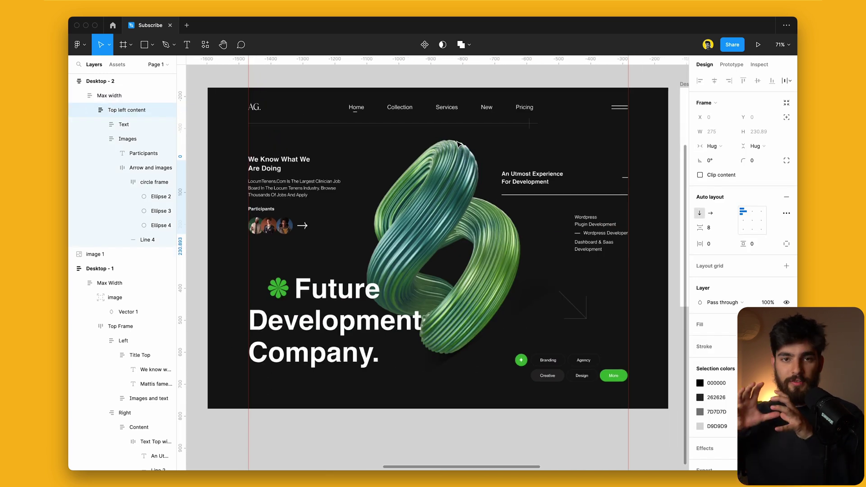
scroll(458, 144, "right", 3)
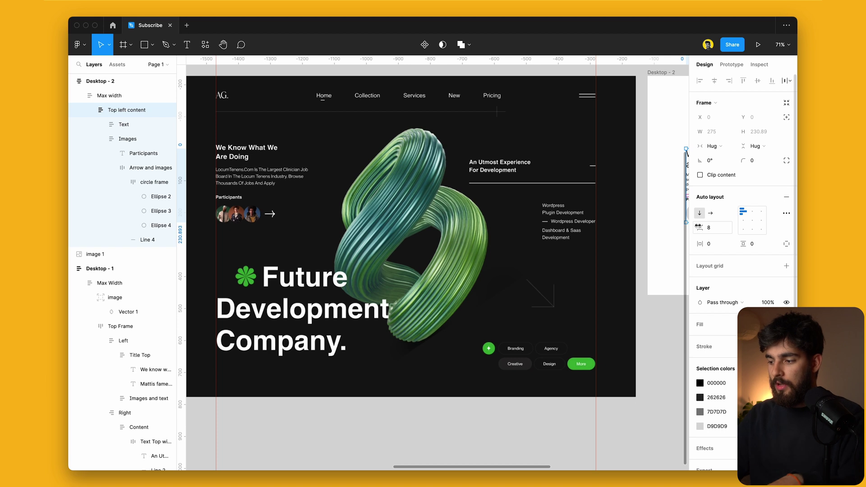
scroll(574, 235, "right", 5)
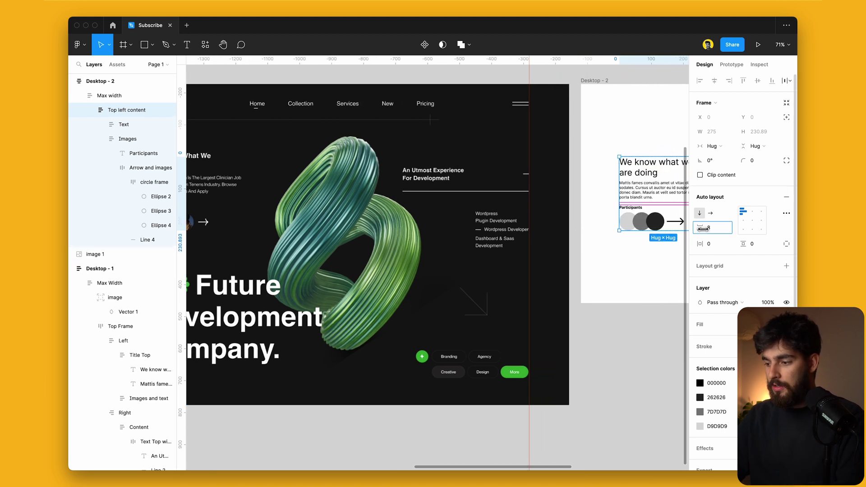
left_click_drag(702, 229, 708, 228)
scroll(411, 236, "left", 8)
scroll(377, 207, "right", 13)
left_click(586, 344)
scroll(429, 242, "left", 10)
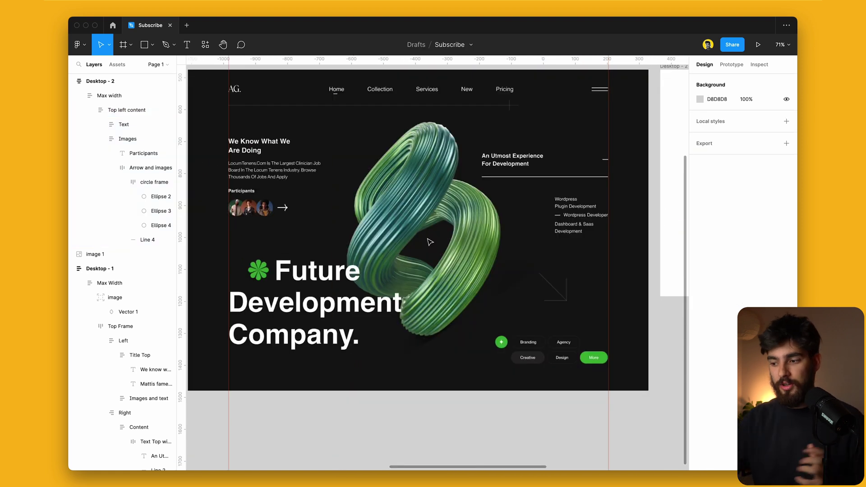
scroll(539, 148, "right", 15)
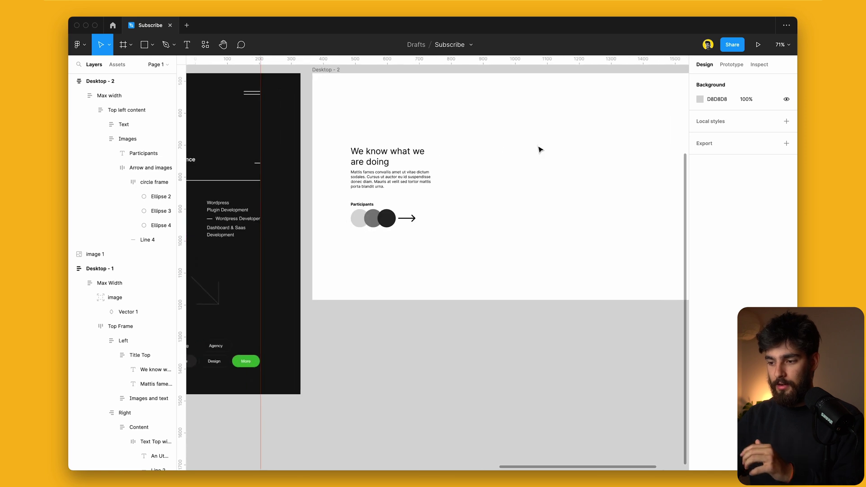
Step: Duplicate the "Top left content" frame and rename the copy as "Top right content"
double_click(402, 199)
left_click(89, 110)
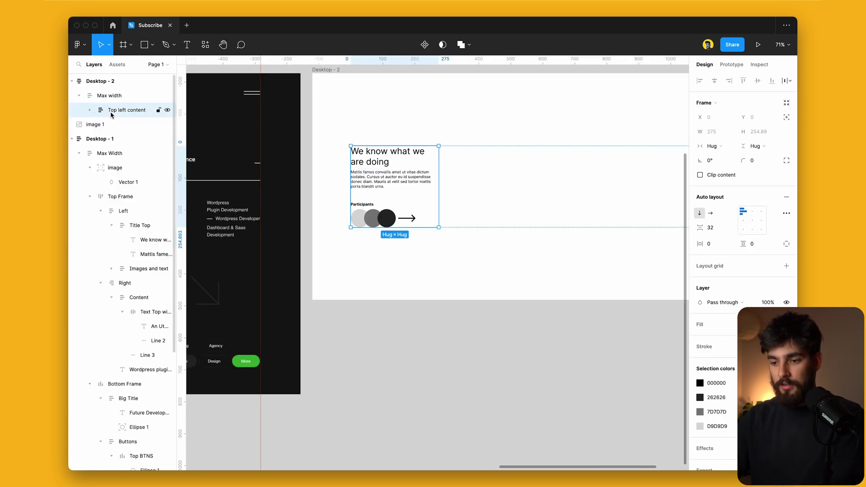
key("super+d")
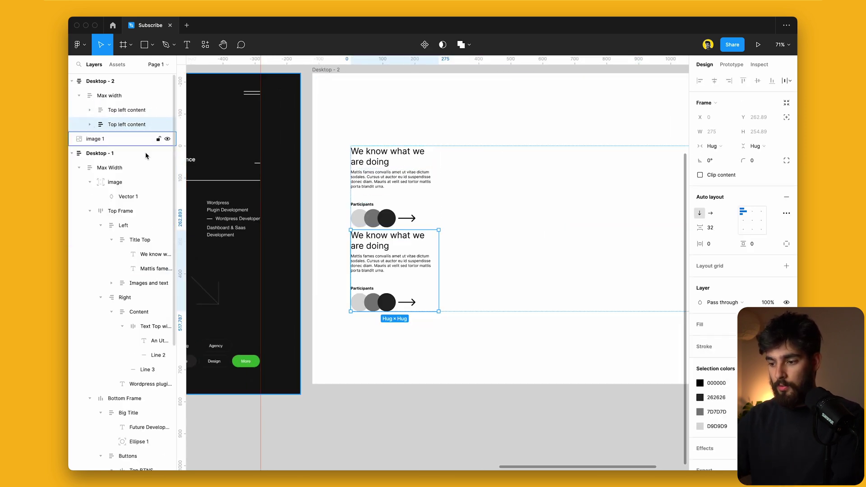
type("t")
key("Return")
left_click(166, 110, "shift")
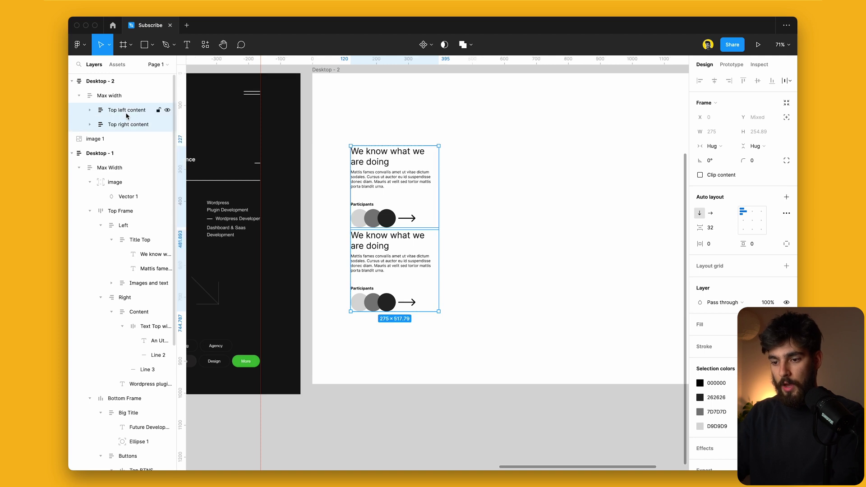
Step: Wrap the "Top left content" and "Top right content" frames in a horizontal auto layout frame
key("shift+a")
left_click(711, 213)
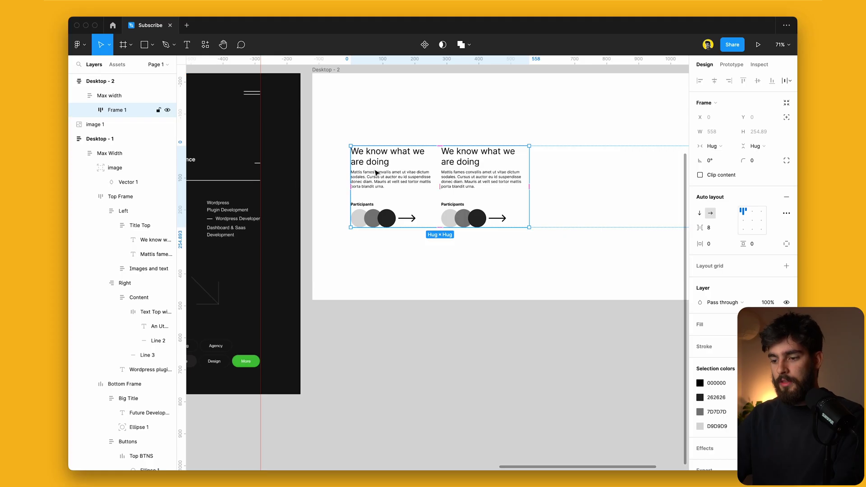
scroll(375, 173, "left", 15)
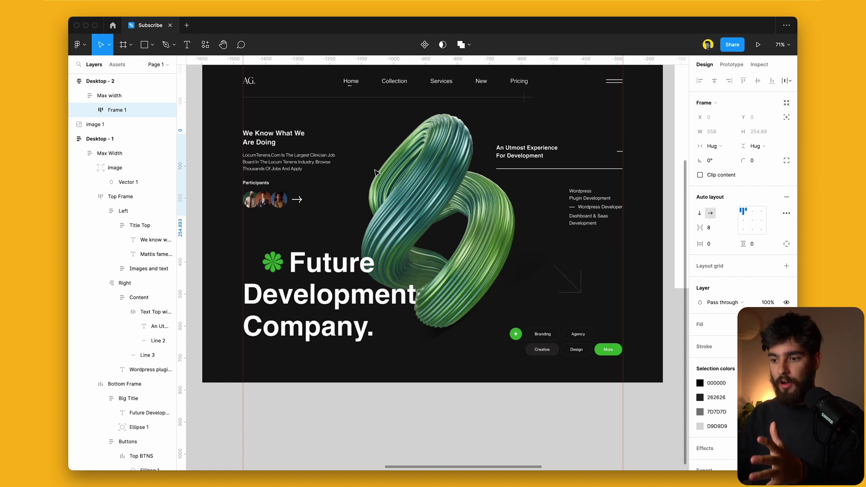
scroll(375, 172, "right", 15)
scroll(375, 173, "right", 3)
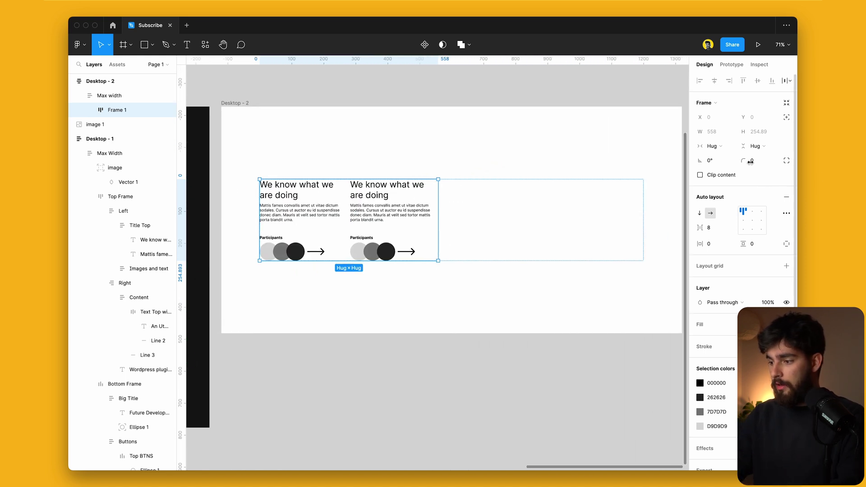
Step: Set the wrapping frame's spacing mode to Space between and its width to Fill
left_click(786, 212)
left_click(661, 290)
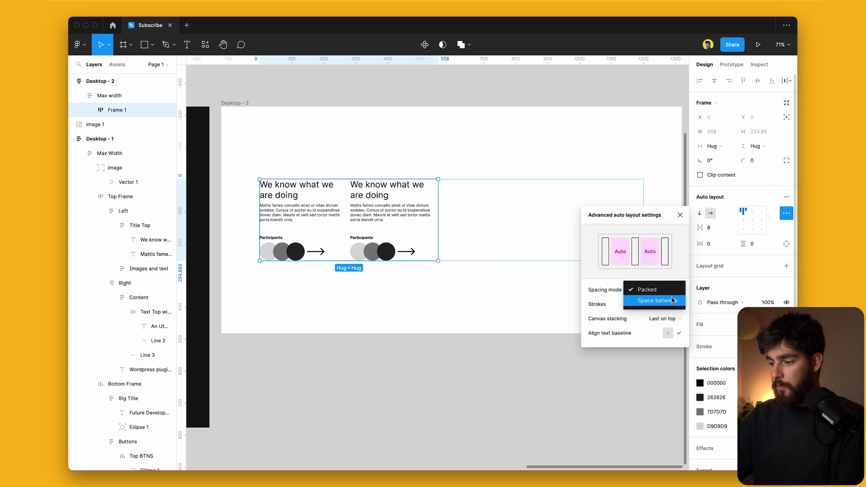
left_click(657, 300)
left_click(713, 146)
left_click(720, 169)
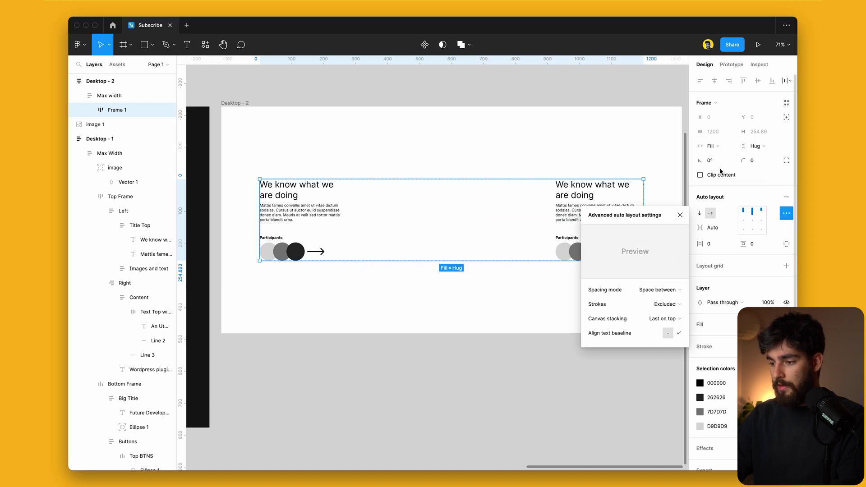
left_click(608, 405)
scroll(538, 196, "left", 2)
left_click(461, 232)
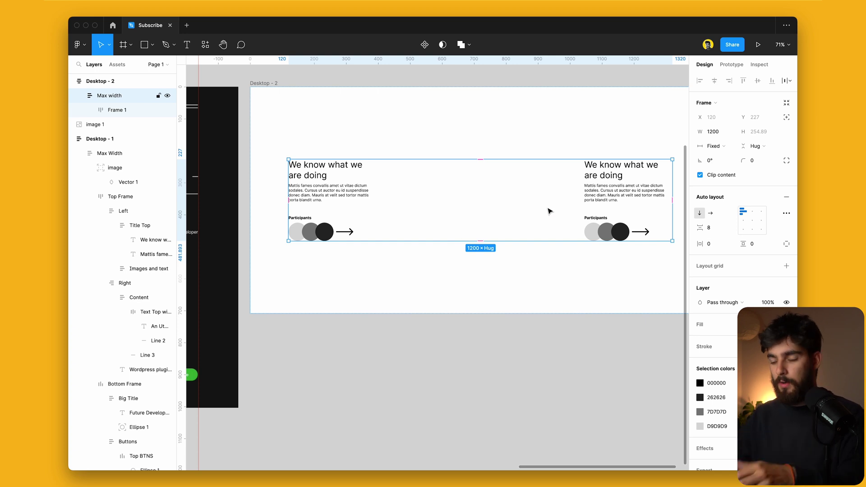
Step: Select the paragraph text inside the "Top right content" frame
scroll(622, 196, "left", 1)
left_click(621, 195, "super")
left_click(635, 188, "super")
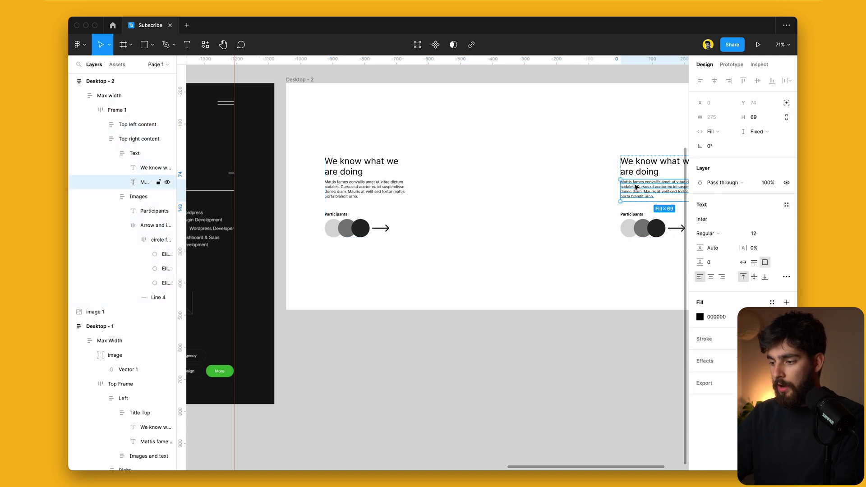
scroll(456, 228, "left", 5)
scroll(407, 161, "right", 6)
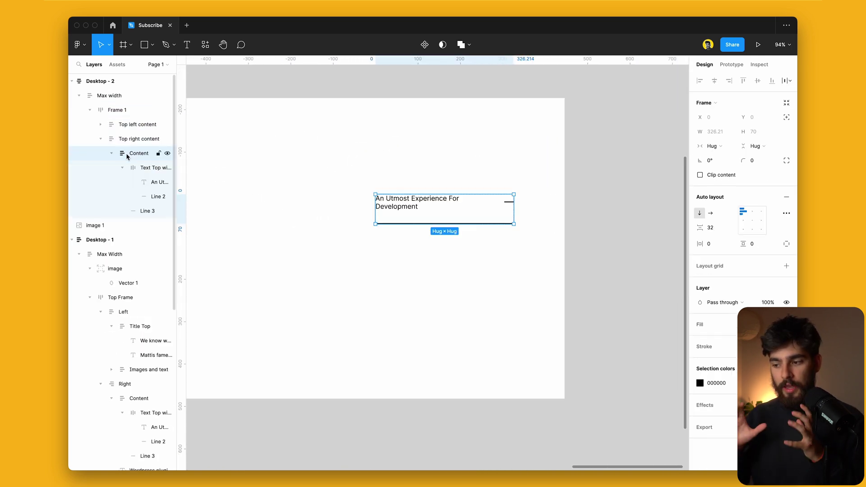
Step: Compare the rebuilt "Top right content" with the heading, divider and services list in the dark reference design
scroll(342, 236, "left", 5)
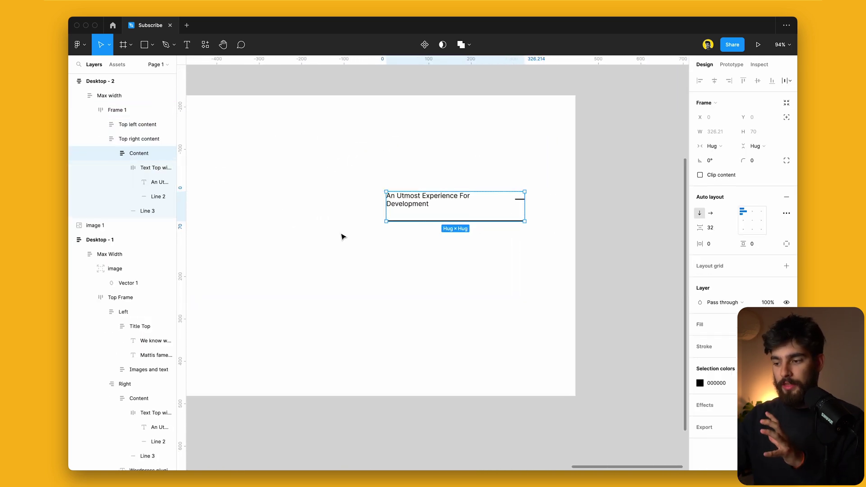
scroll(490, 205, "down", 5)
scroll(406, 225, "left", 4)
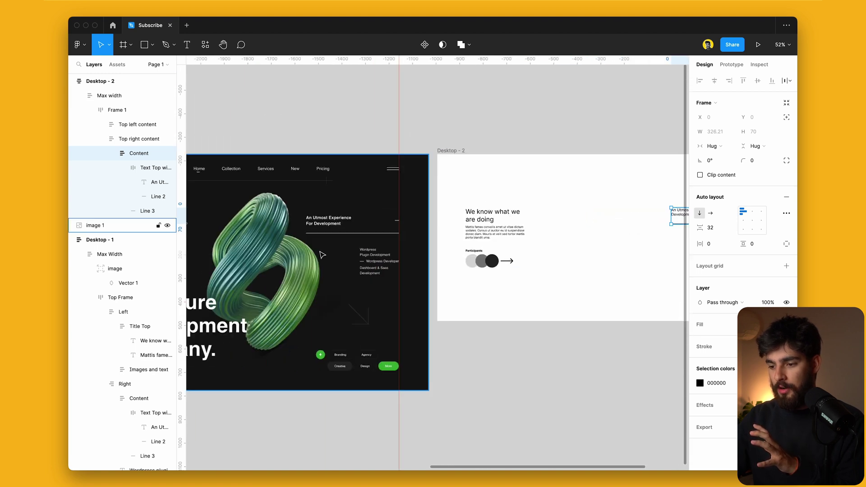
scroll(352, 227, "right", 4)
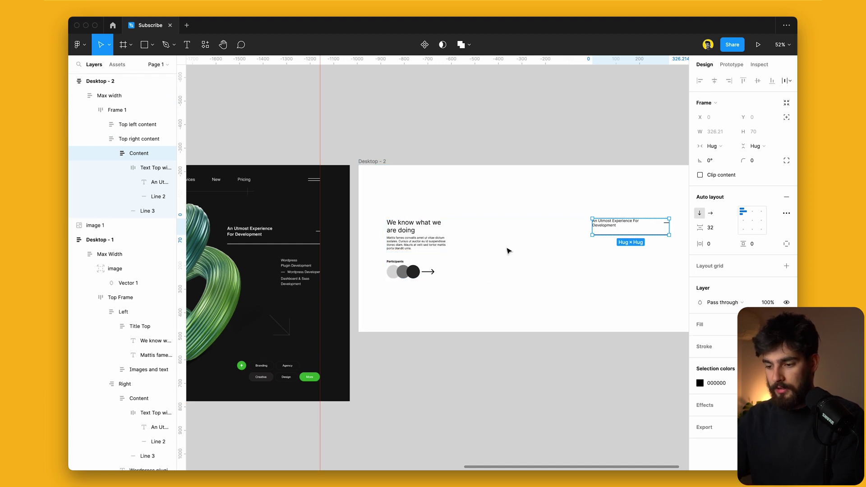
scroll(509, 251, "left", 3)
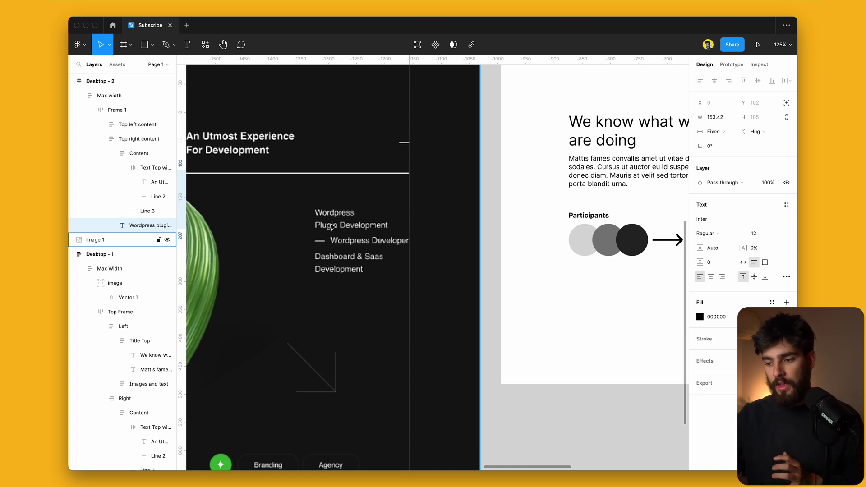
scroll(336, 221, "right", 3)
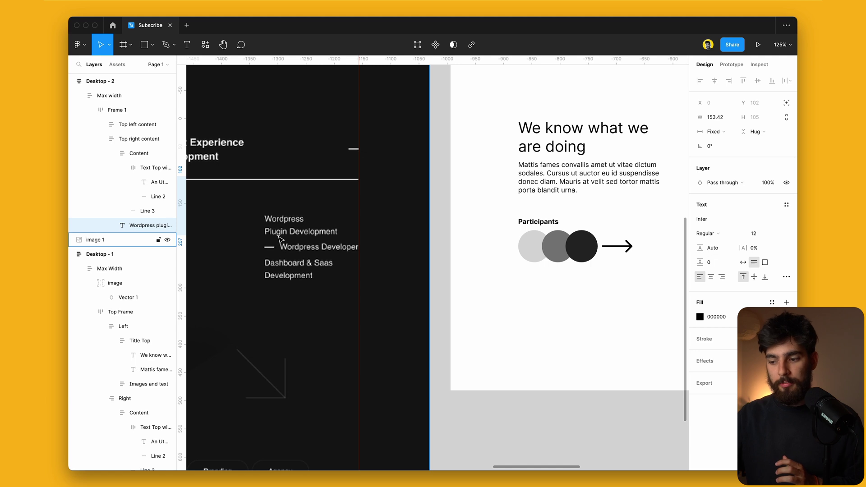
scroll(299, 275, "right", 12)
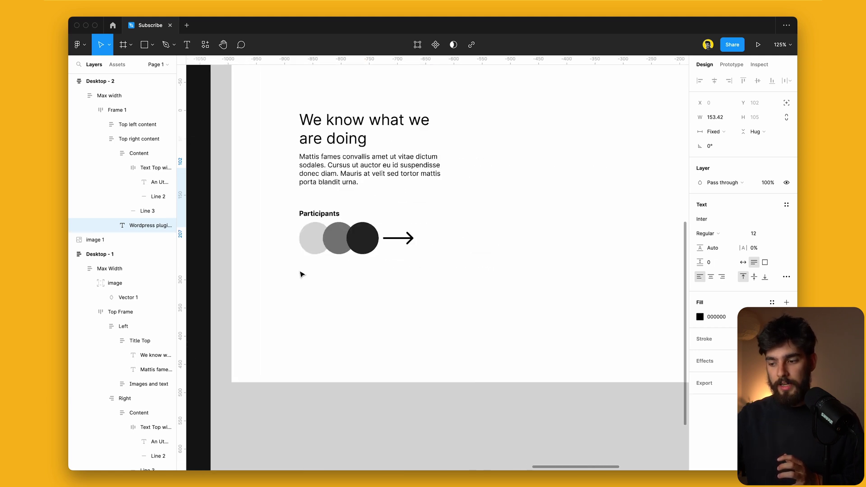
scroll(464, 211, "down", 3)
scroll(464, 212, "down", 1)
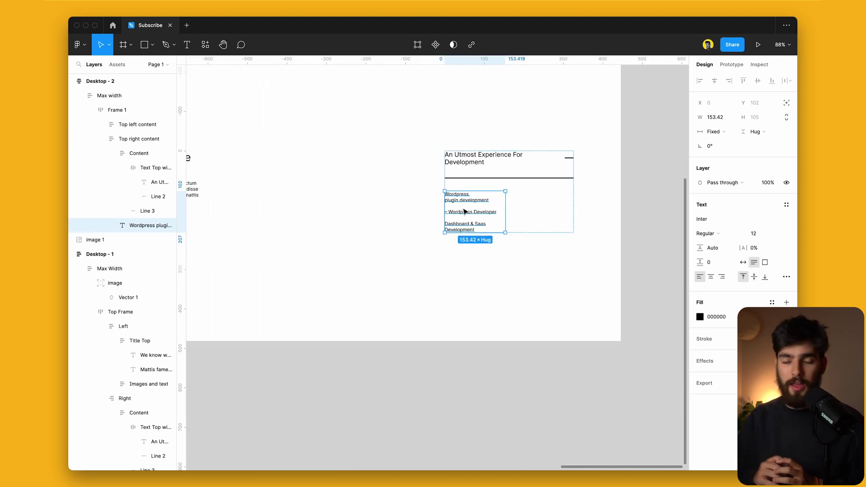
Step: Try different horizontal alignments on the "Top right content" frame and align its items to top center
left_click(522, 216)
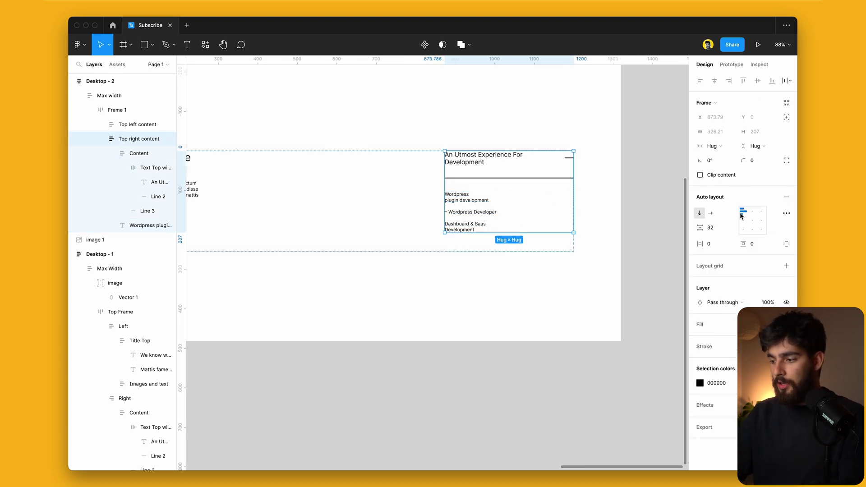
left_click(760, 212)
left_click(745, 211)
left_click(758, 211)
left_click(752, 210)
scroll(494, 216, "left", 10)
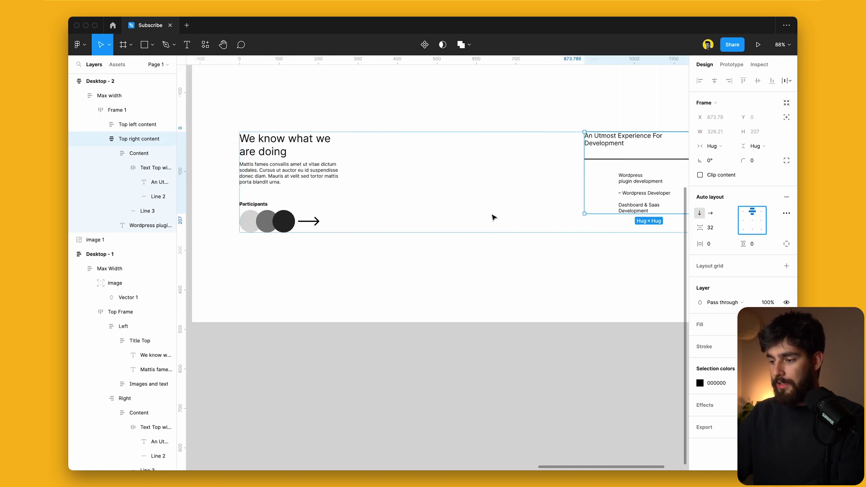
scroll(493, 216, "down", 3)
scroll(493, 217, "left", 8)
scroll(426, 235, "right", 5)
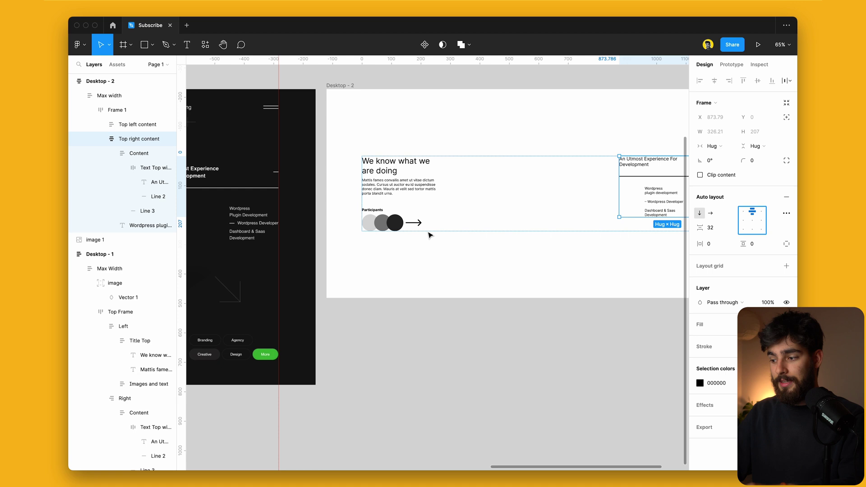
Step: Align the items of the "Top right content" frame to the top right
left_click(760, 211)
scroll(606, 255, "right", 1)
scroll(605, 255, "right", 6)
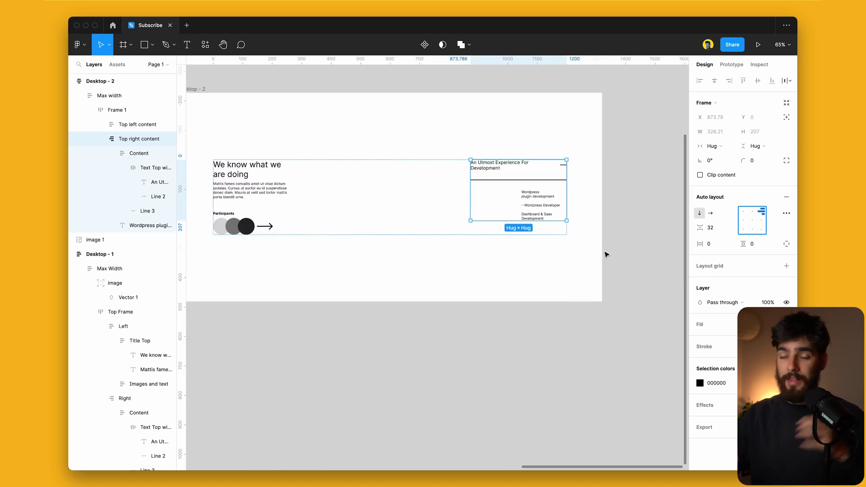
Step: Compare the vertical position of the right content block in the dark reference and in Desktop - 2 using a temporary horizontal guide
scroll(478, 232, "left", 4)
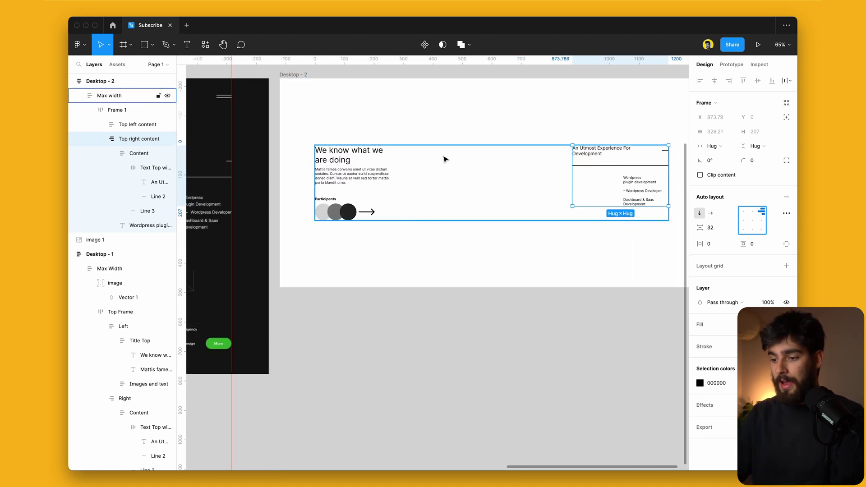
scroll(381, 213, "left", 7)
scroll(381, 215, "down", 1)
scroll(380, 190, "left", 4)
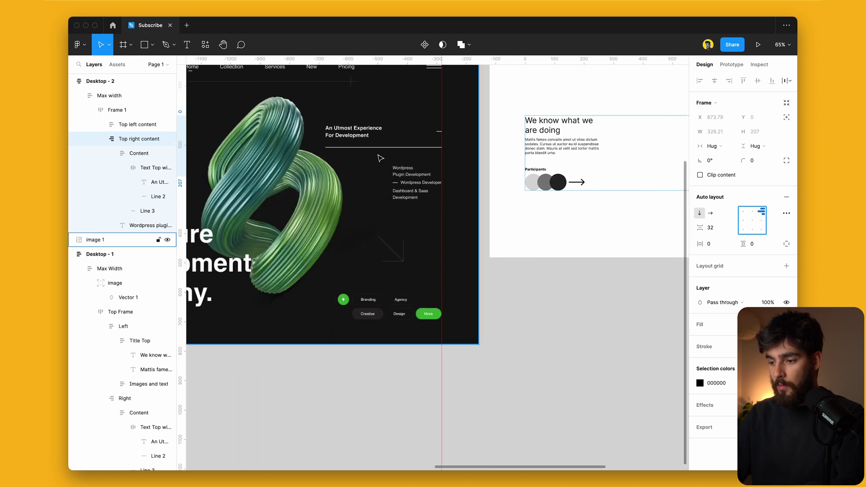
left_click(512, 380)
scroll(463, 188, "right", 10)
scroll(463, 188, "left", 8)
scroll(464, 191, "left", 8)
scroll(465, 190, "up", 1)
left_click_drag(285, 73, 286, 154)
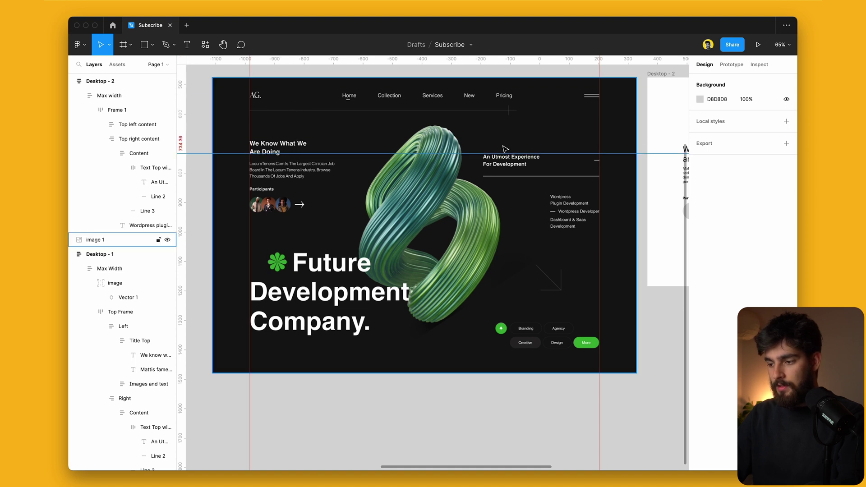
scroll(496, 158, "right", 10)
scroll(496, 157, "up", 1)
scroll(497, 159, "right", 4)
scroll(497, 160, "down", 1)
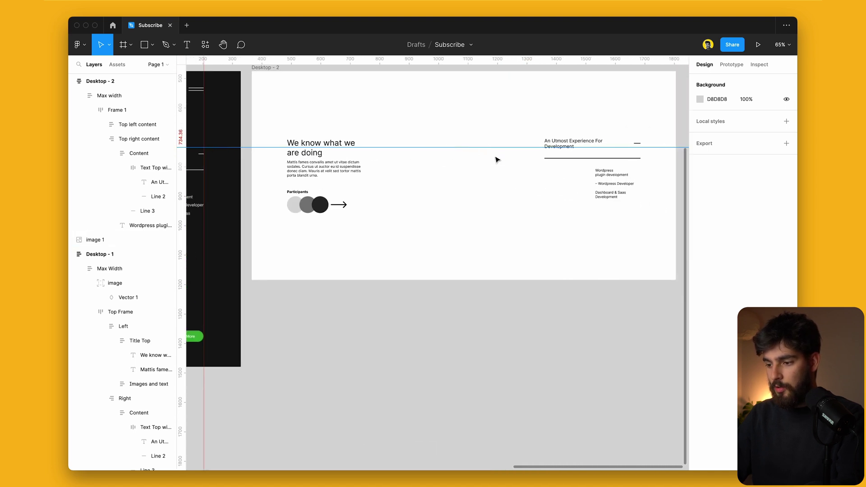
left_click_drag(472, 149, 467, 57)
Step: Set the top padding of the "Top right content" frame to 72 to match the reference's lower right block
left_click(599, 185)
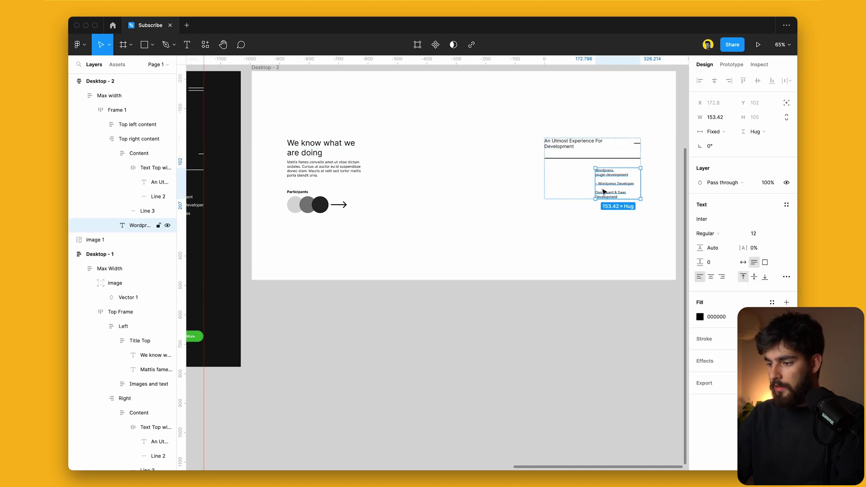
left_click(785, 244)
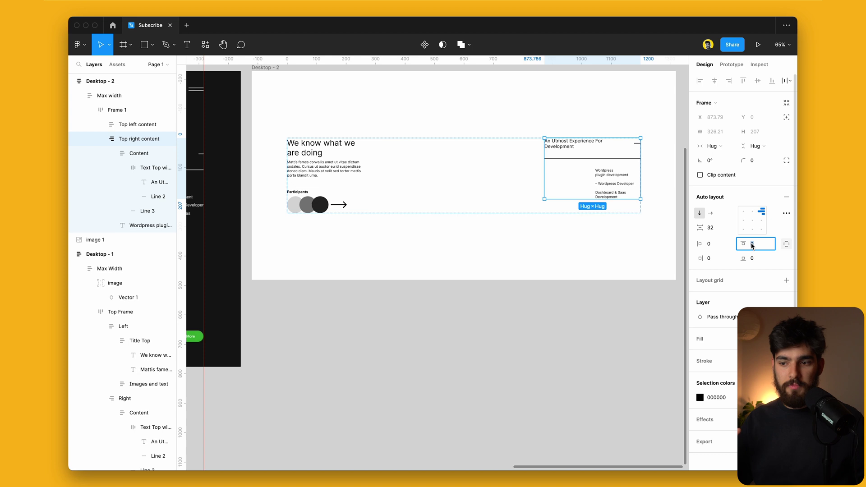
key("shift+Up")
key("shift+Up")
key("shift+Up")
key("shift+Up")
key("shift+Up")
key("shift+Up")
key("shift+Up")
key("Up")
key("Up")
key("Up")
key("Up")
key("Up")
key("Up")
key("Up")
key("Up")
key("Up")
key("Up")
key("Up")
key("Up")
key("Up")
key("Up")
key("Up")
key("Up")
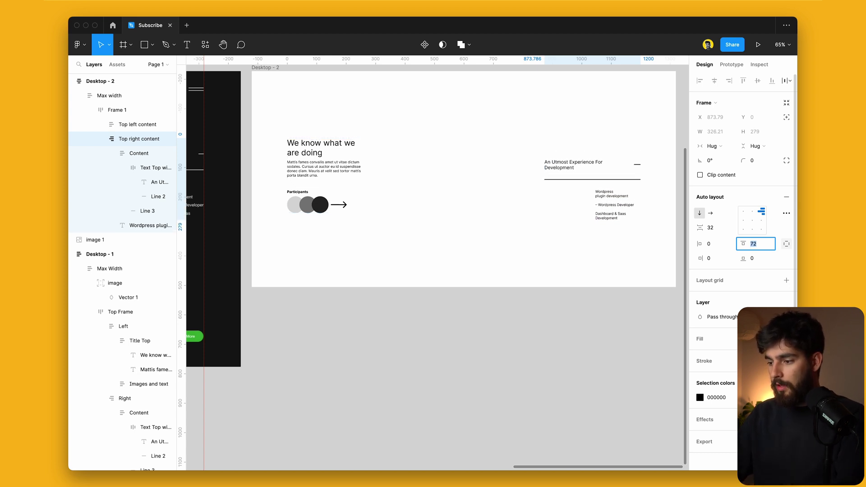
left_click_drag(429, 59, 390, 62)
left_click(416, 395)
scroll(531, 212, "left", 6)
scroll(527, 212, "right", 1)
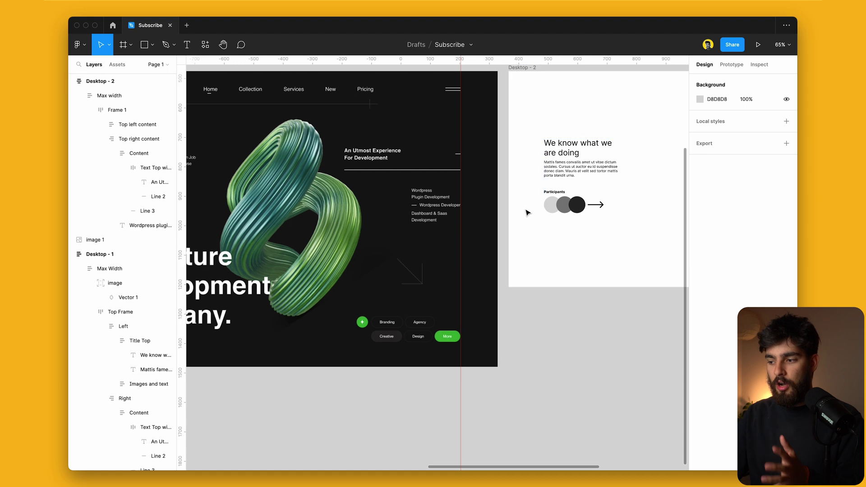
Step: Rename the frame wrapping the top left and top right content to "Top Frame"
scroll(527, 212, "right", 5)
left_click(465, 194)
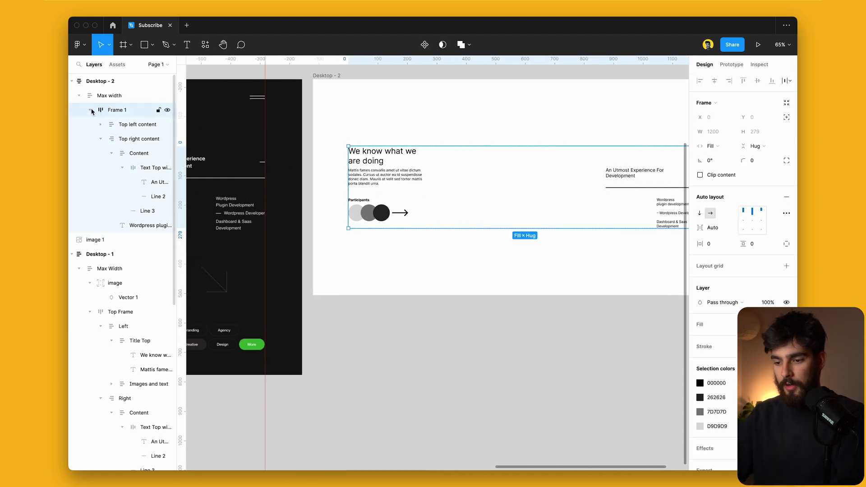
key("super+r")
type("Top Frame")
key("Return")
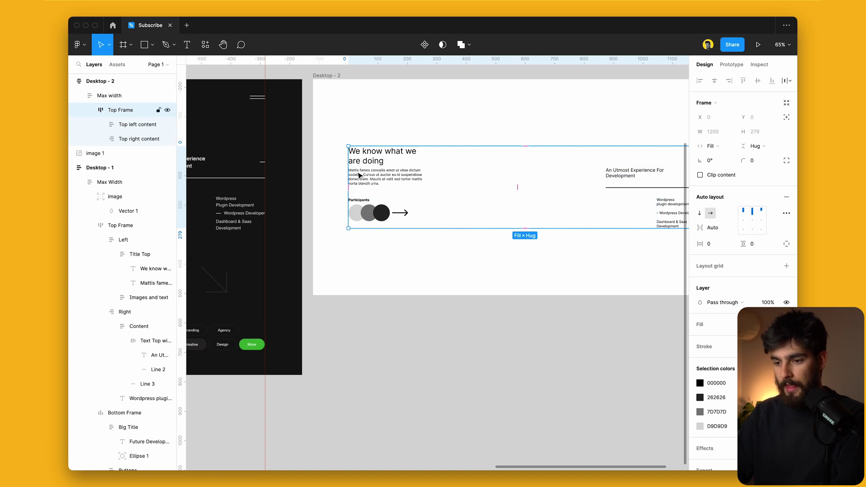
Step: Duplicate Top Frame and place the copy inside Max width, below the original
key("super+d")
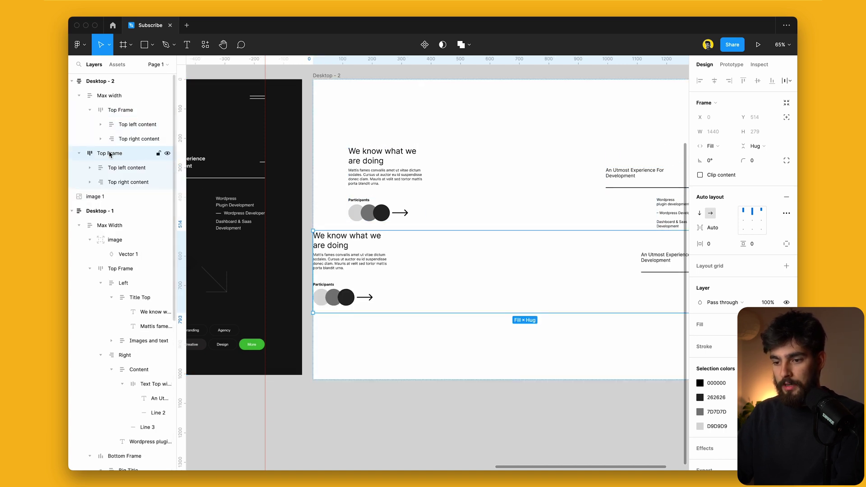
left_click_drag(135, 155, 89, 150)
left_click(90, 154)
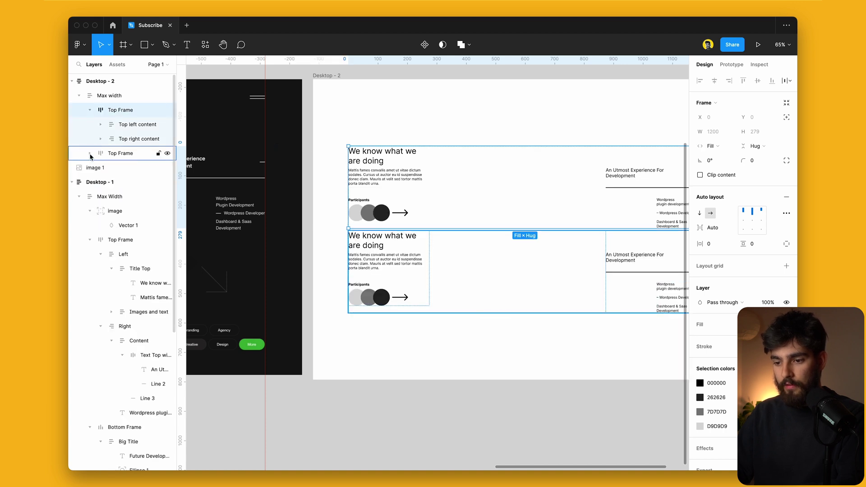
Step: Empty the duplicated Top Frame of its contents and rename it "Bottom Frame"
left_click(114, 153)
double_click(114, 153)
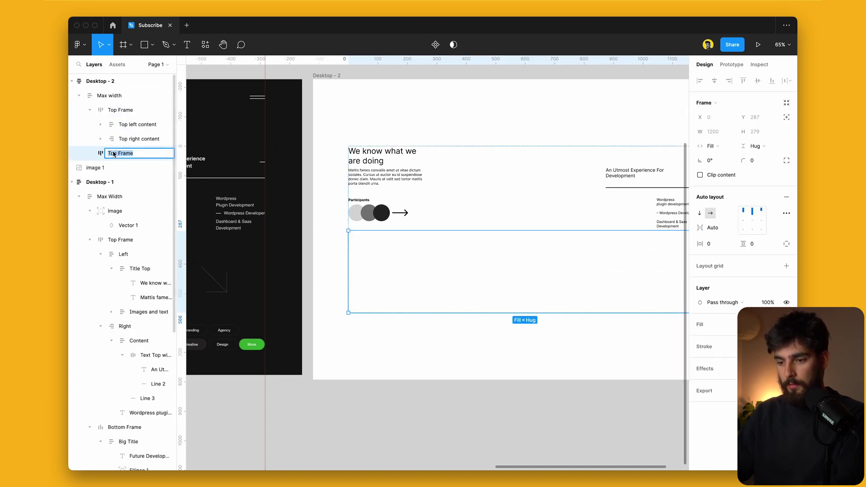
type("Bottom Frame")
key("Return")
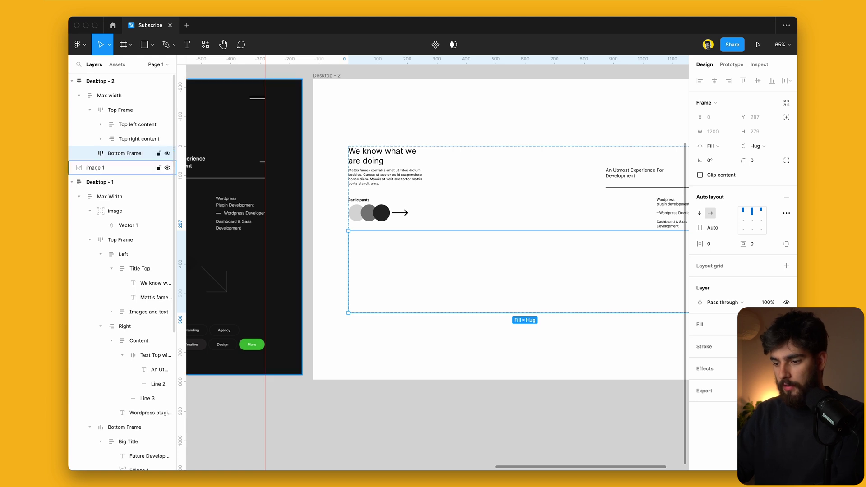
Step: Add the text "Future Development Company" below Desktop - 2, about 96 px wide on three lines with the first line indented
scroll(448, 264, "left", 5)
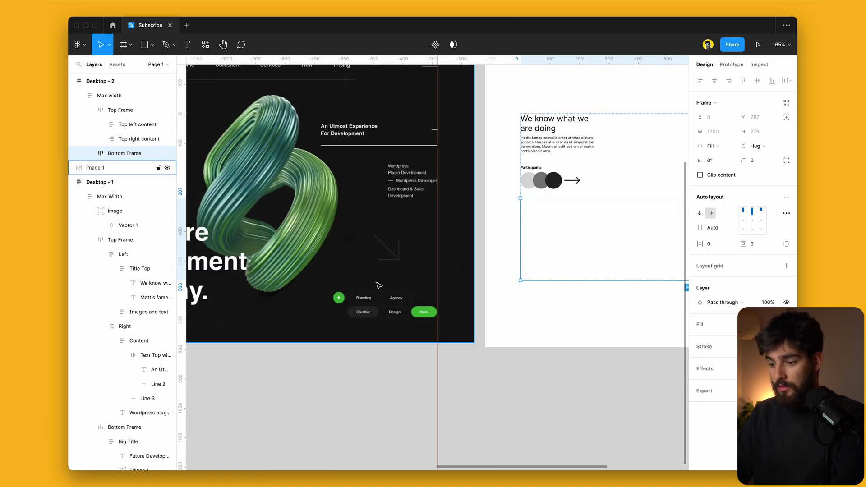
scroll(326, 323, "left", 4)
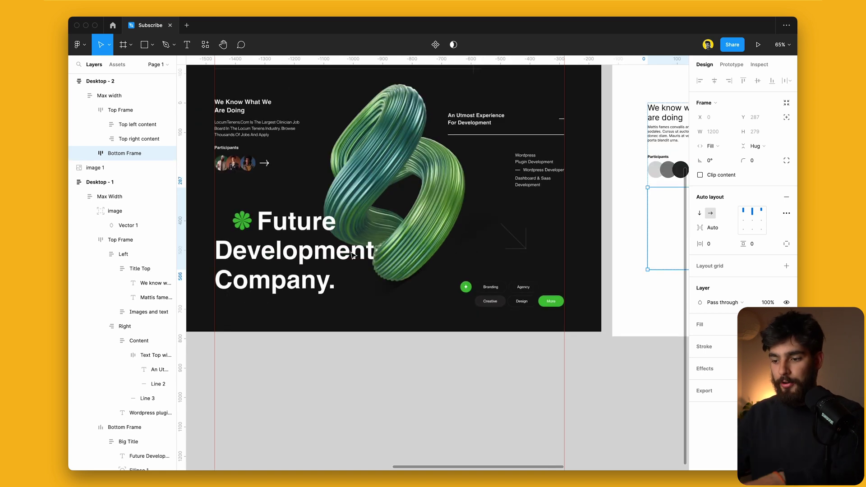
scroll(366, 285, "right", 6)
scroll(365, 285, "down", 3)
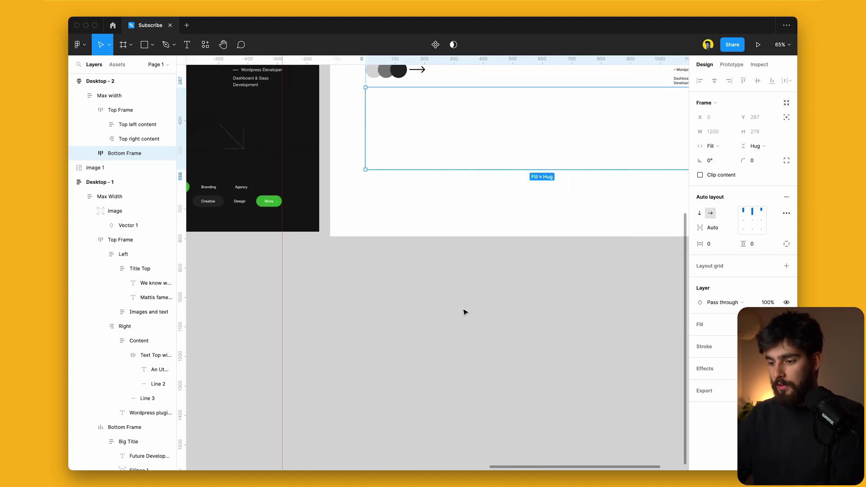
left_click(402, 291)
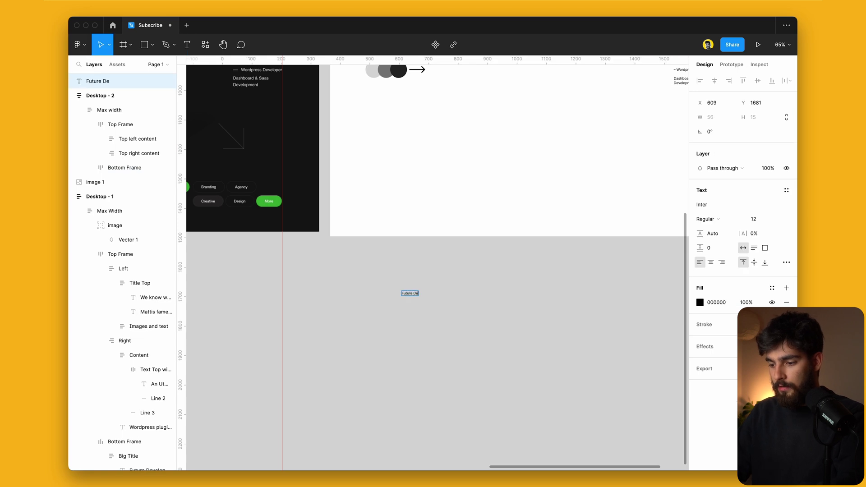
left_click_drag(455, 294, 437, 293)
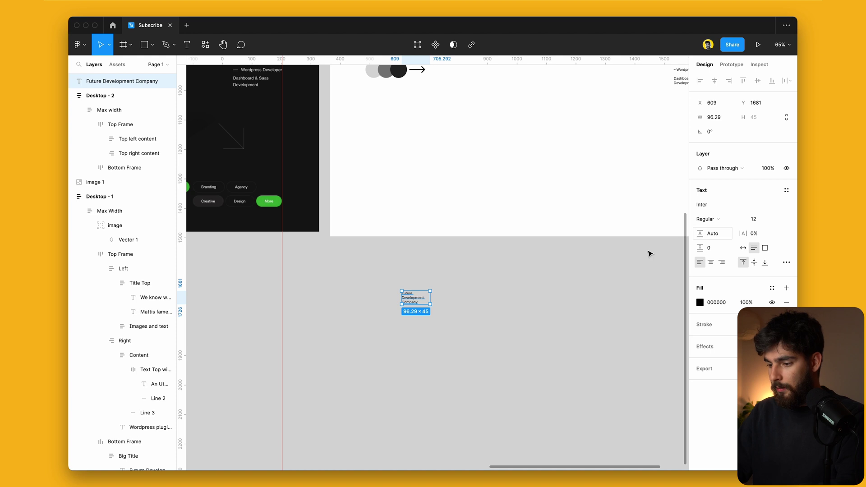
double_click(411, 299)
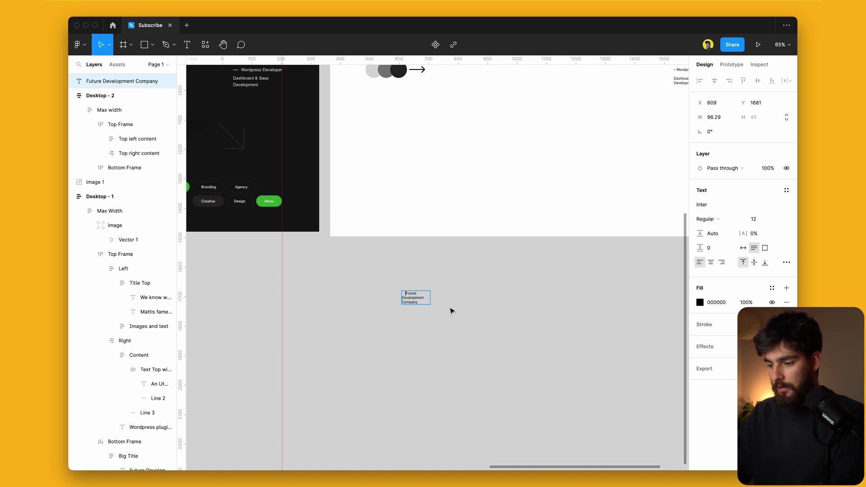
Step: Scale the "Future Development Company" text up about 9.26x and narrow its text box to about 742 px
key("k")
left_click_drag(427, 303, 576, 410)
scroll(524, 382, "right", 3)
scroll(524, 382, "down", 2)
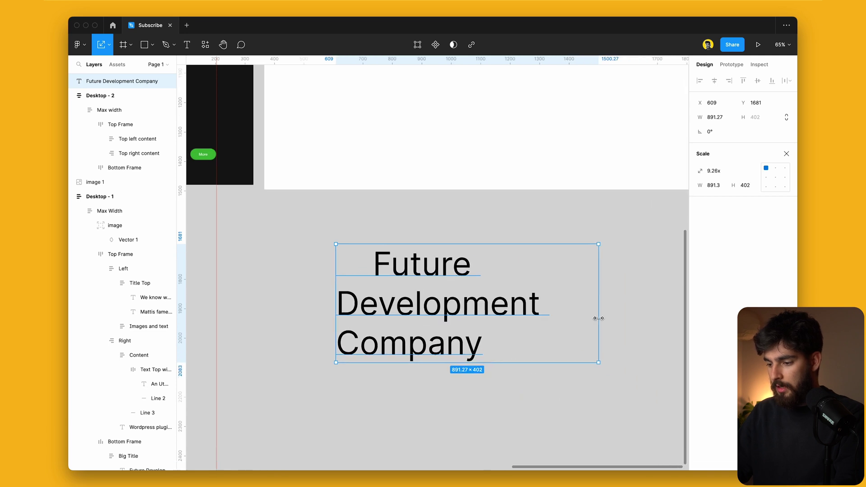
key("v")
left_click_drag(598, 318, 552, 319)
Step: Compare the new heading text with the large headline and its green flower in the dark reference design
left_click(510, 388)
scroll(367, 269, "left", 9)
scroll(367, 268, "up", 4)
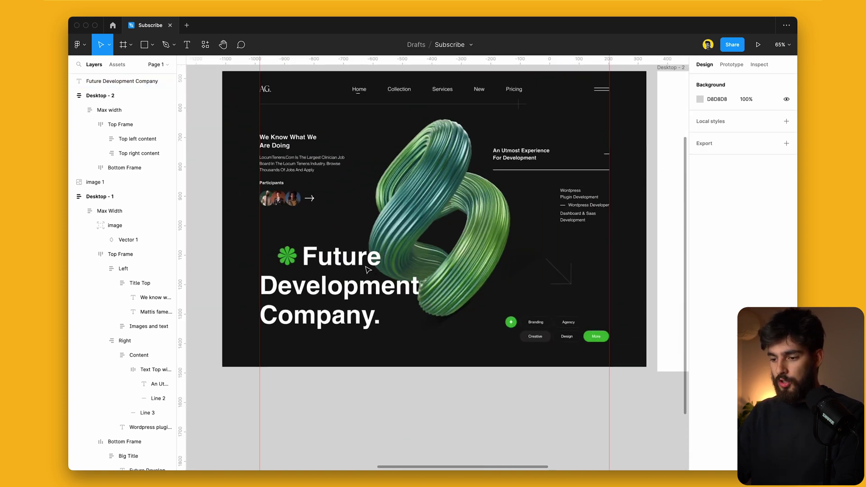
scroll(276, 271, "right", 5)
scroll(278, 271, "down", 3)
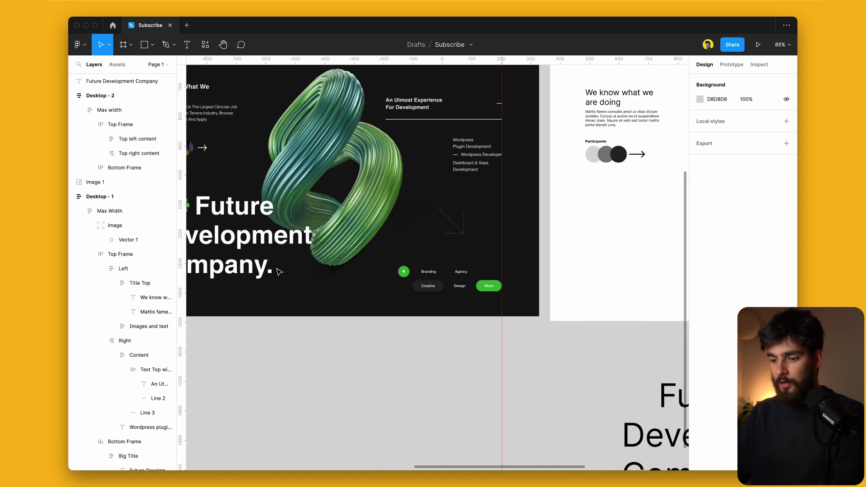
scroll(280, 271, "right", 3)
scroll(279, 272, "down", 2)
Step: Wrap the "Future Development Company" text in an auto layout frame with horizontal and vertical padding of 0
left_click(540, 338)
scroll(593, 368, "right", 3)
scroll(593, 368, "down", 2)
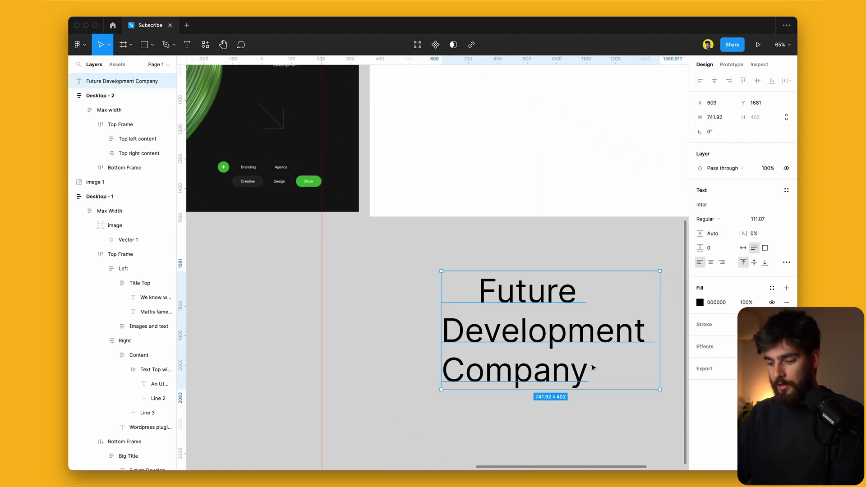
key("shift+a")
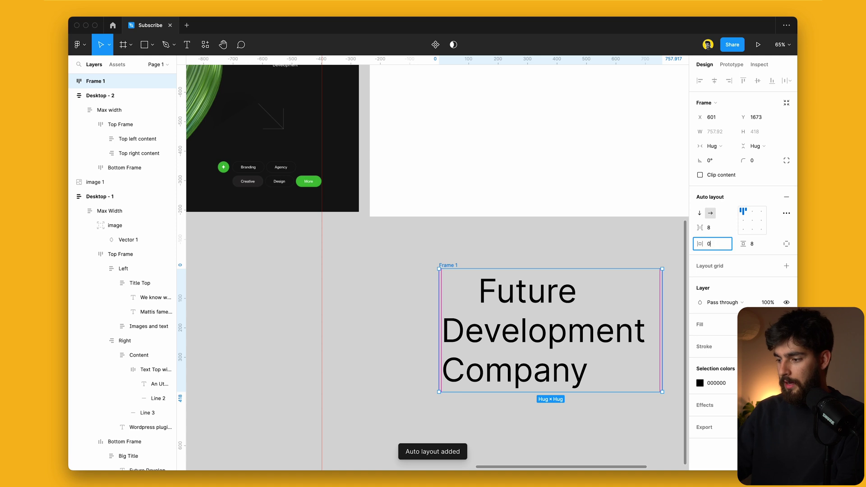
key("Tab")
type("0")
key("Return")
Step: Draw a circle about 64 px wide beside the heading and fill it with the reference's green, 3CB138
key("o")
left_click_drag(428, 280, 435, 290)
key("i")
left_click(224, 167)
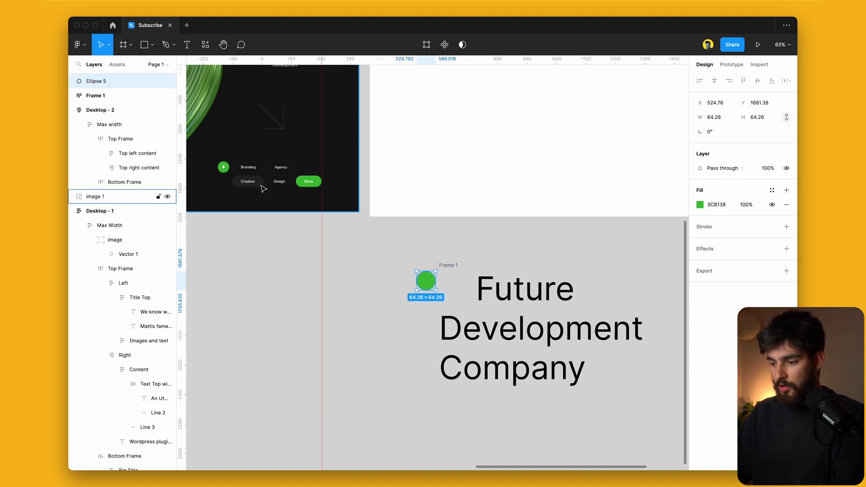
Step: Move the green circle into the heading's auto layout frame as an absolutely positioned item aligned to the frame's left edge
key("Delete")
left_click(451, 266)
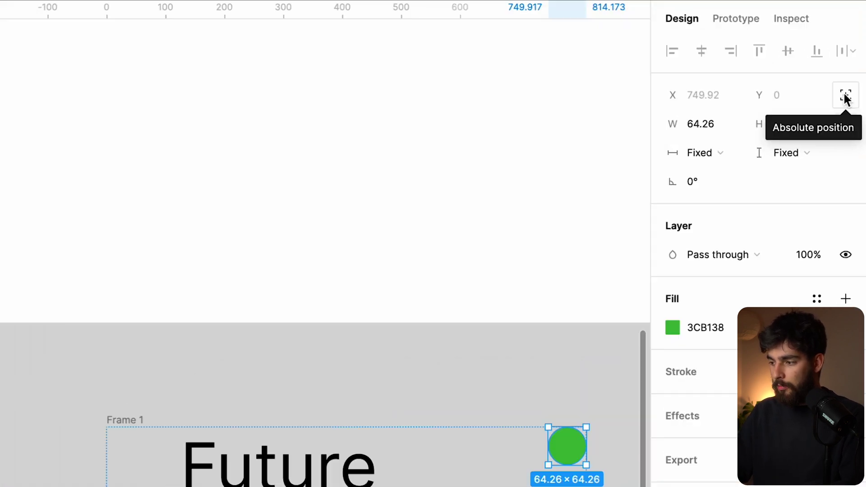
left_click(785, 103)
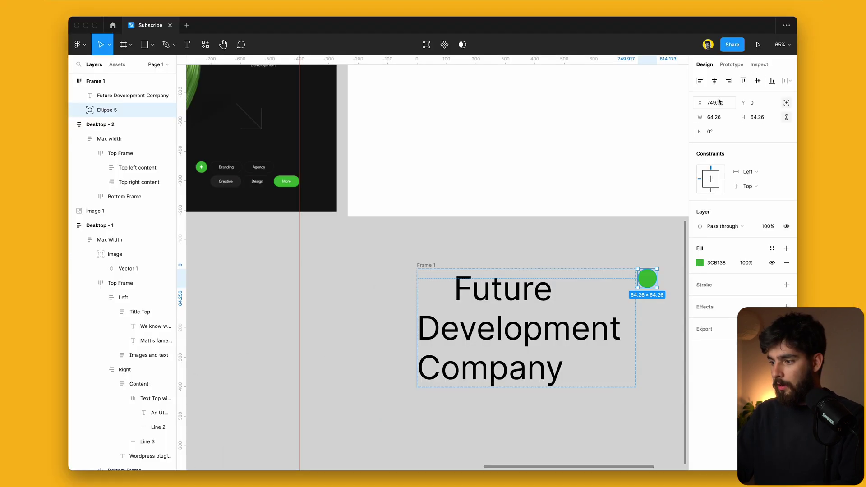
left_click(698, 81)
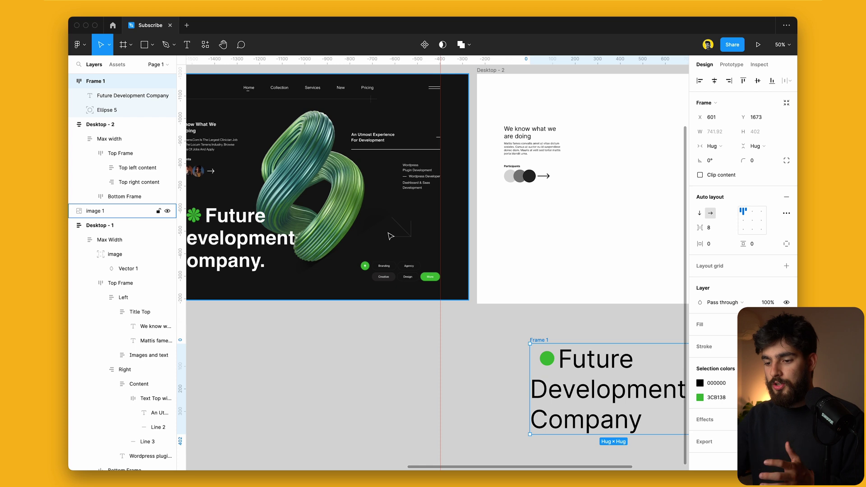
Step: Enlarge the green circle to about 84 by 84 px and place it just before the word "Future"
scroll(388, 236, "left", 1)
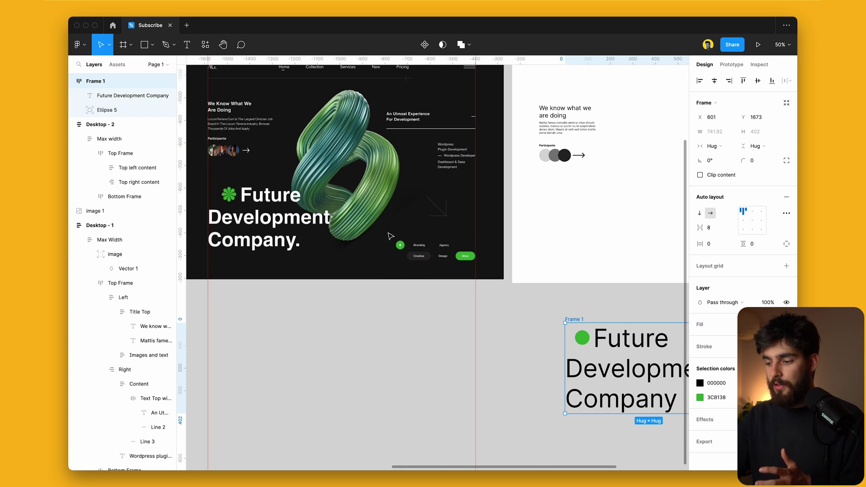
scroll(388, 236, "right", 1)
left_click(135, 110)
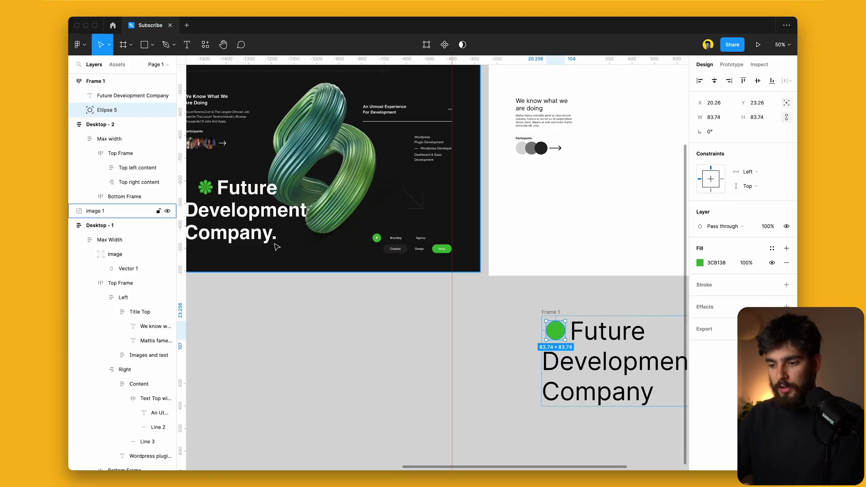
scroll(229, 198, "left", 2)
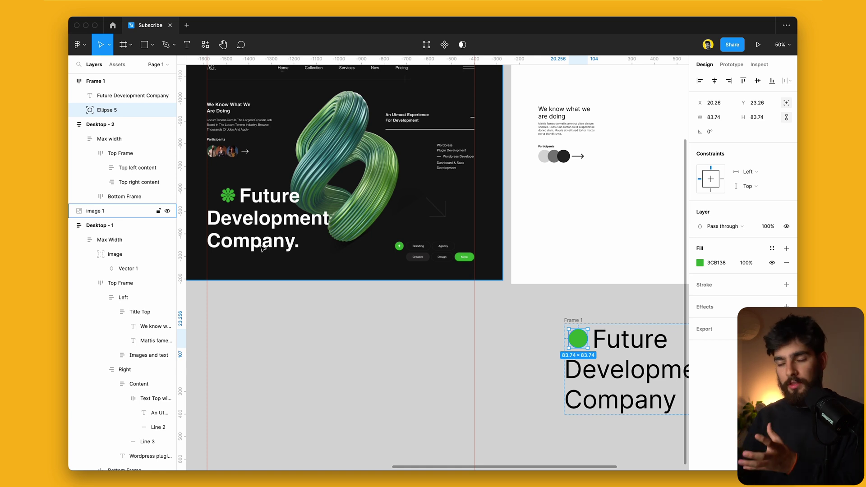
scroll(263, 248, "right", 1)
Step: Move the heading frame with its green circle into Bottom Frame in Desktop - 2
left_click_drag(537, 313, 534, 208)
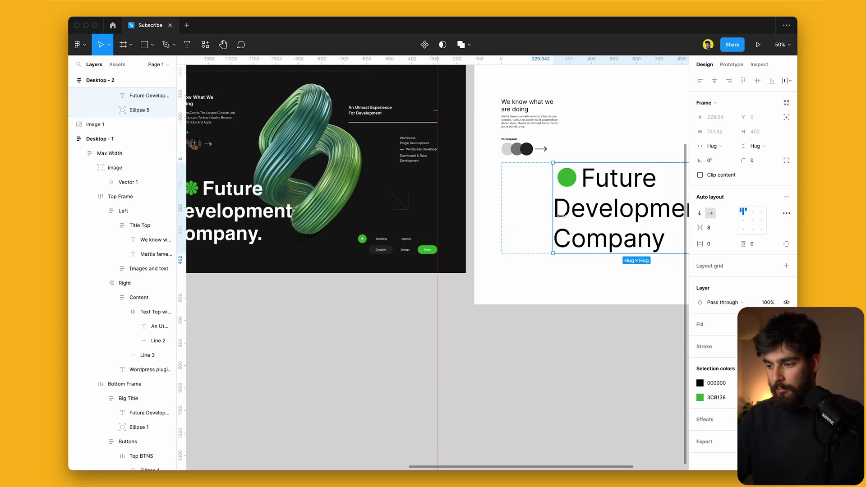
left_click(530, 210)
left_click(101, 162)
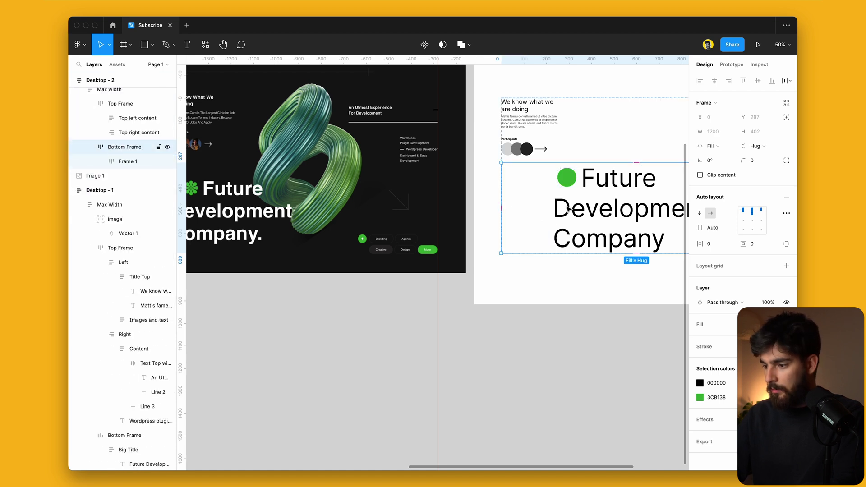
Step: Rename the frame holding the large heading inside Bottom Frame as Header
scroll(655, 206, "right", 3)
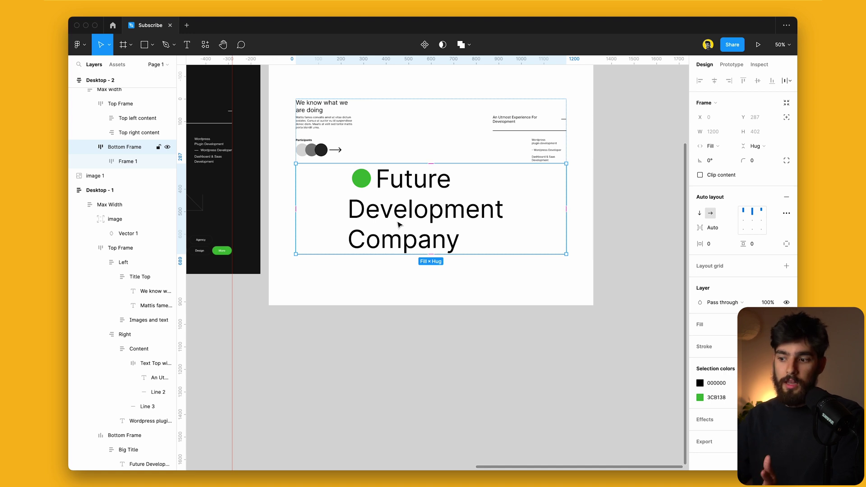
scroll(397, 225, "left", 2)
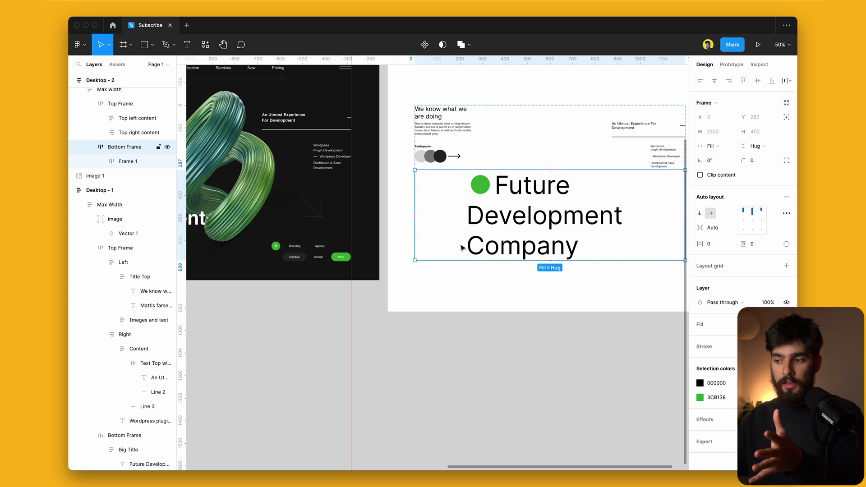
double_click(138, 163)
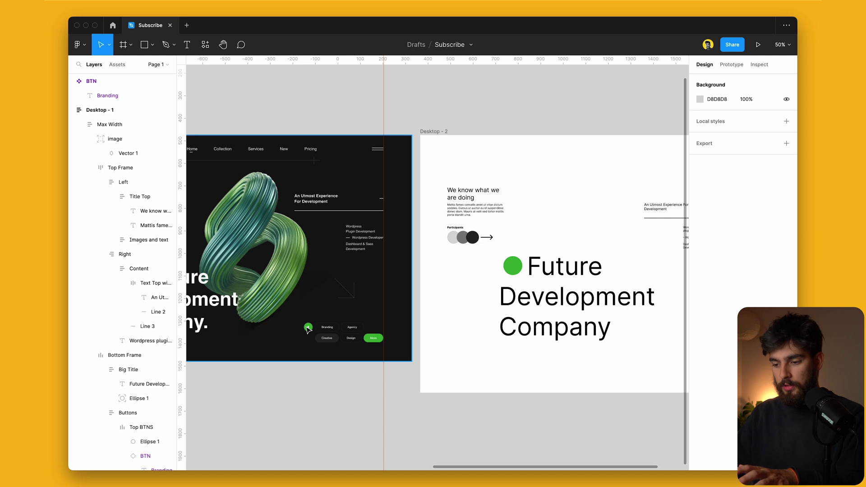
Step: Move the Branding button component from the empty canvas into Bottom Frame, after the Header frame
scroll(307, 327, "up", 5)
scroll(309, 328, "down", 5)
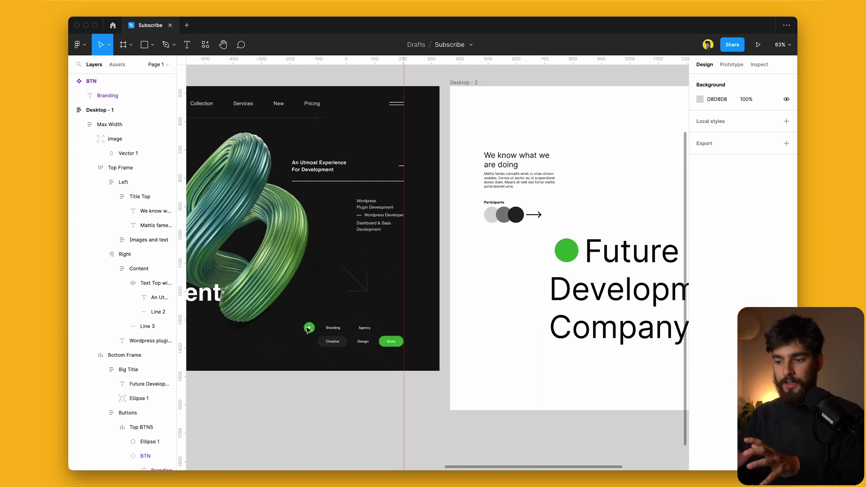
scroll(363, 301, "up", 3)
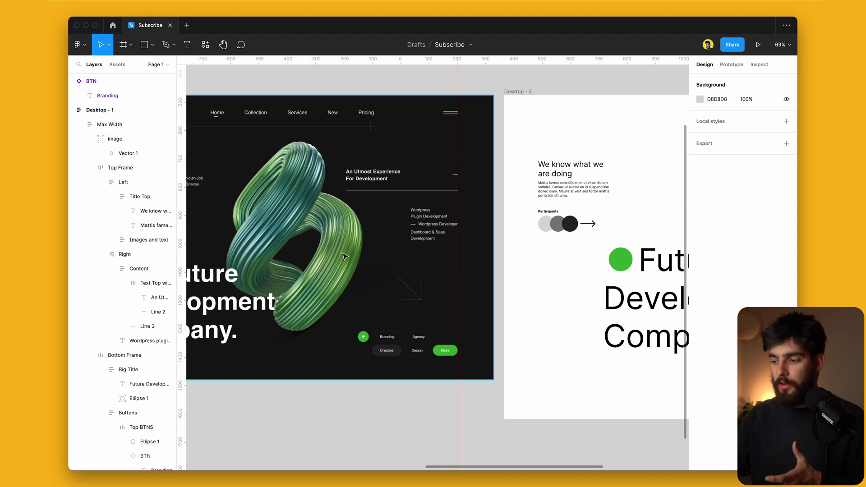
scroll(345, 256, "right", 6)
scroll(346, 254, "down", 3)
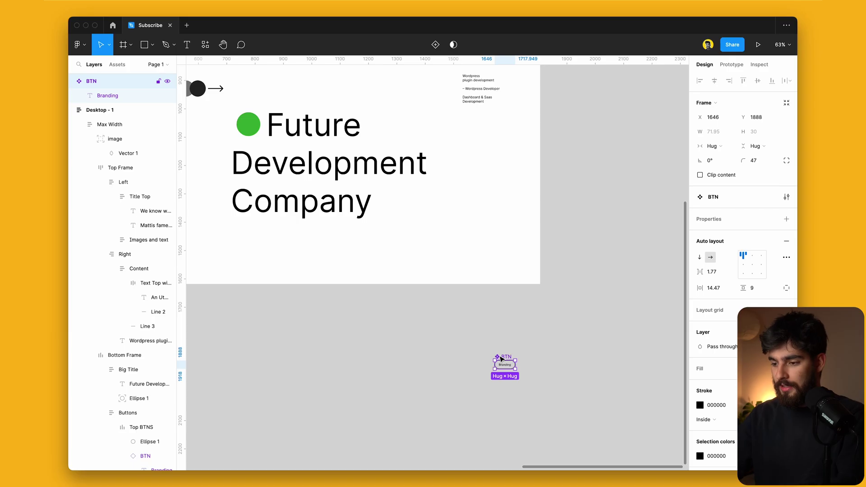
left_click_drag(499, 357, 490, 204)
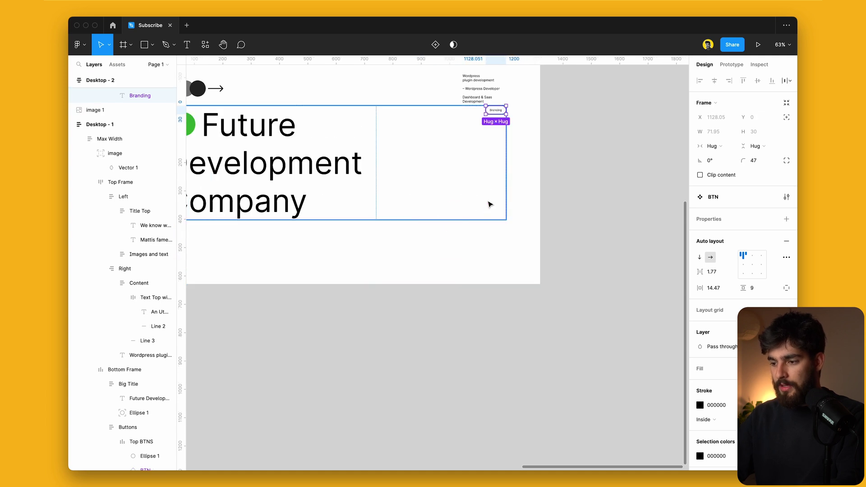
scroll(454, 174, "left", 3)
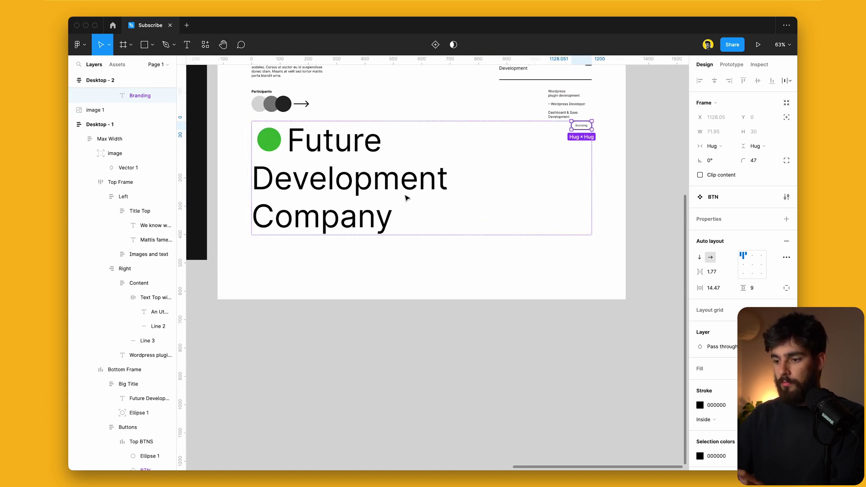
Step: Duplicate the Branding button and wrap both buttons in an auto layout frame named Buttons
left_click(487, 188)
scroll(535, 191, "up", 2)
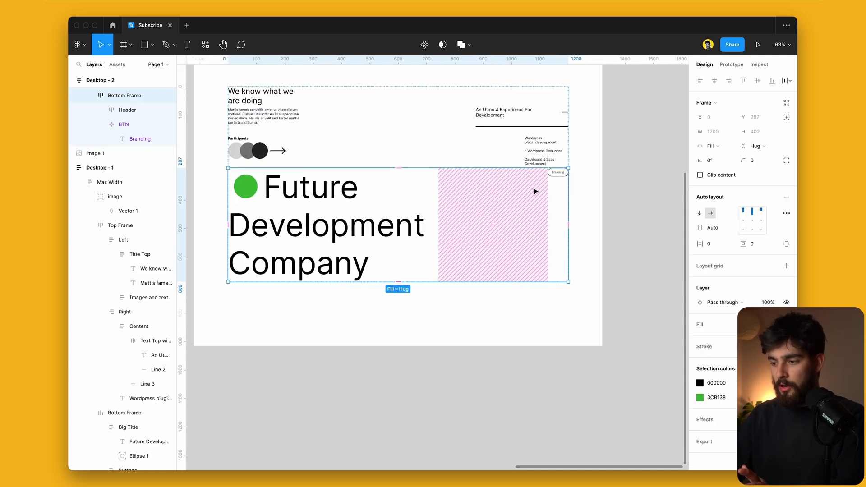
left_click(558, 172)
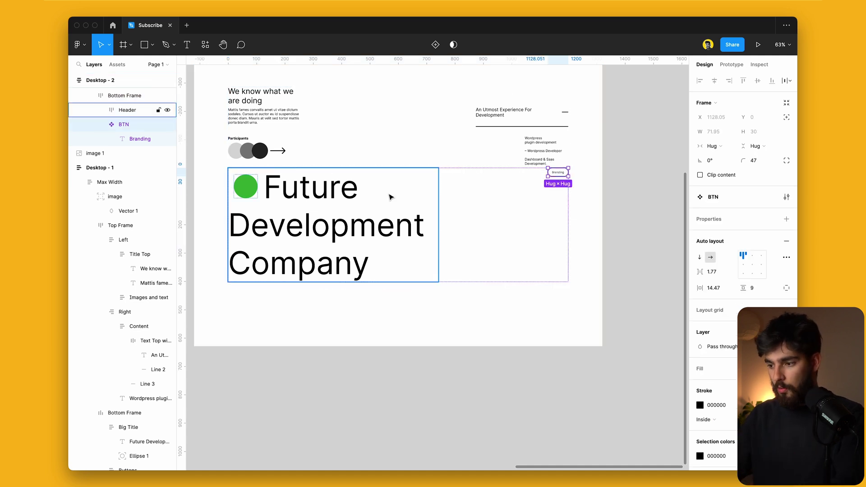
key("super+d")
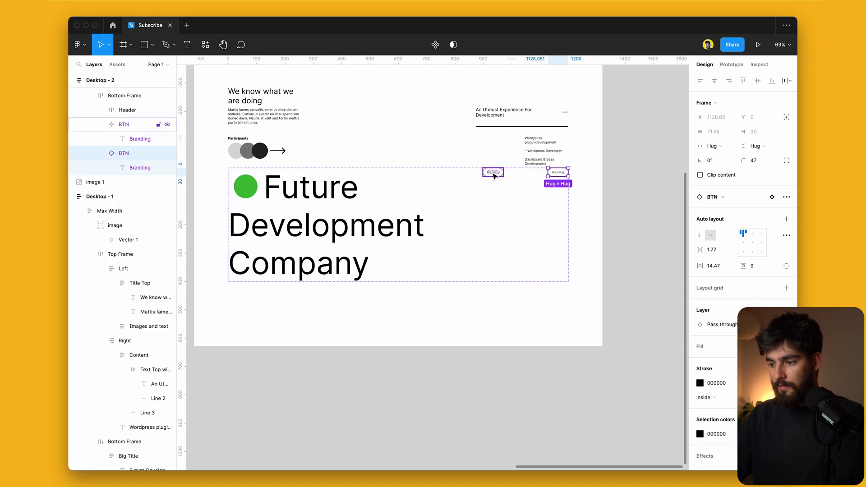
left_click(493, 172, "shift")
key("shift+a")
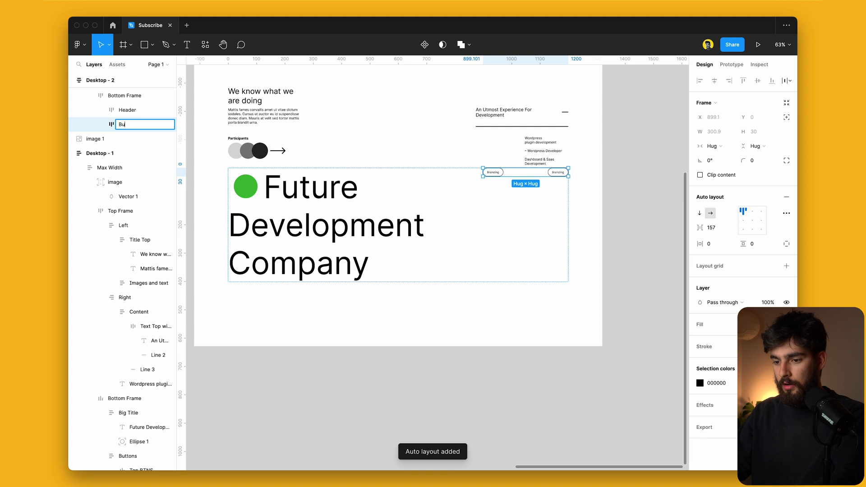
key("Return")
Step: Set the spacing between the two buttons in the Buttons frame to 8
scroll(476, 331, "left", 10)
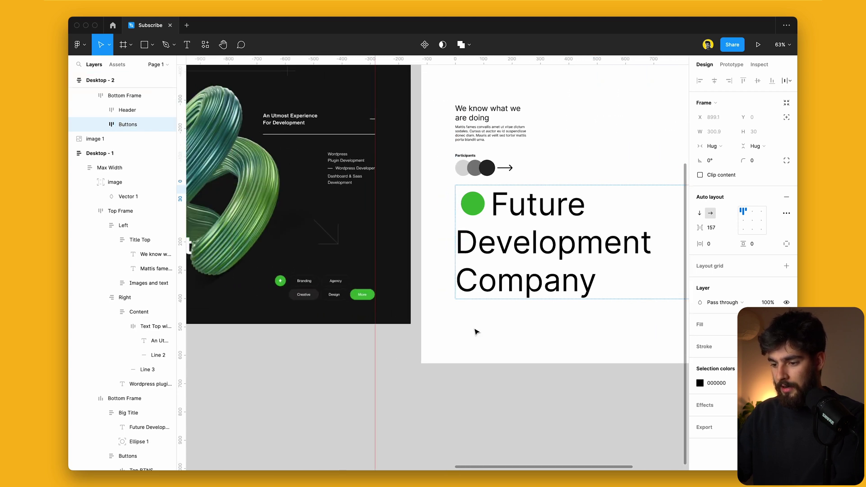
scroll(279, 289, "up", 5)
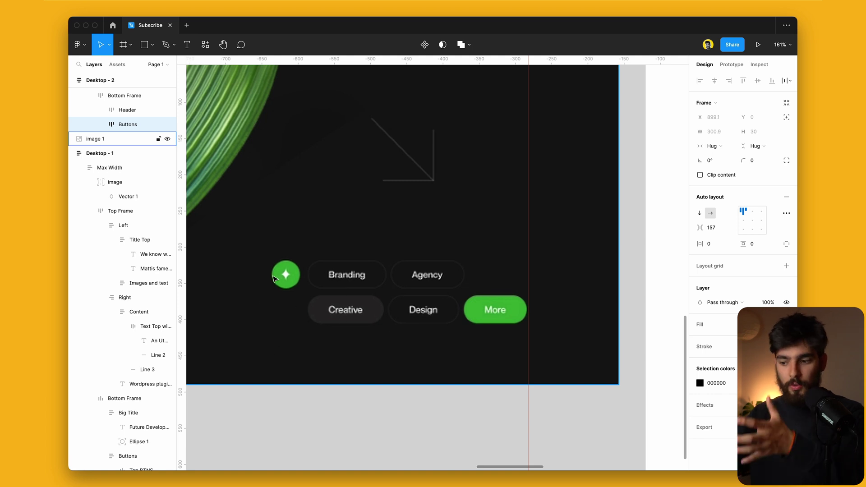
scroll(270, 277, "right", 10)
scroll(270, 276, "down", 4)
scroll(271, 279, "down", 2)
scroll(536, 204, "up", 4)
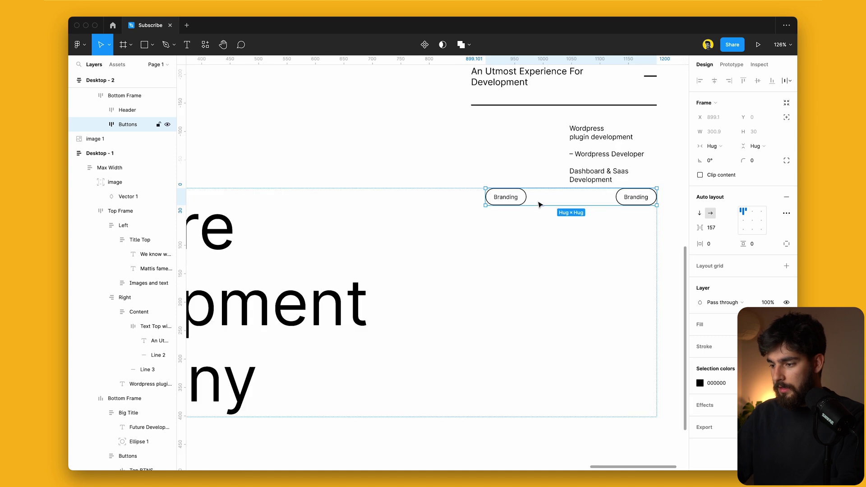
scroll(520, 209, "right", 3)
left_click(554, 186)
key("Escape")
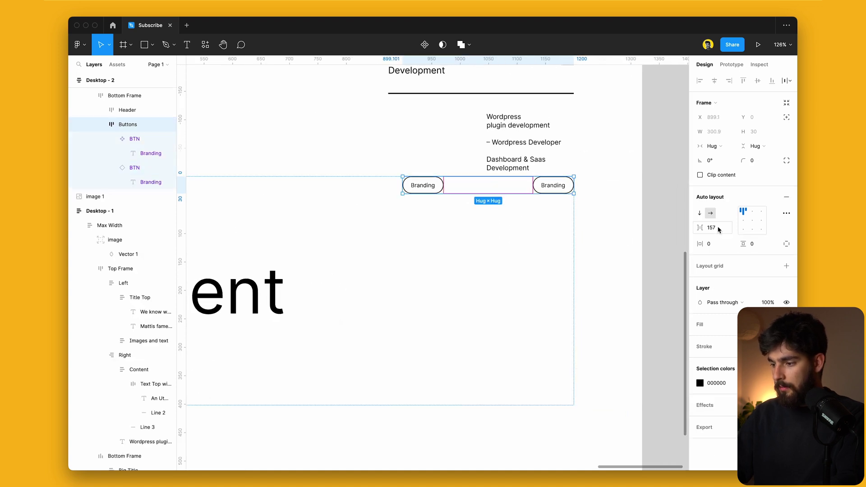
type("10")
key("Return")
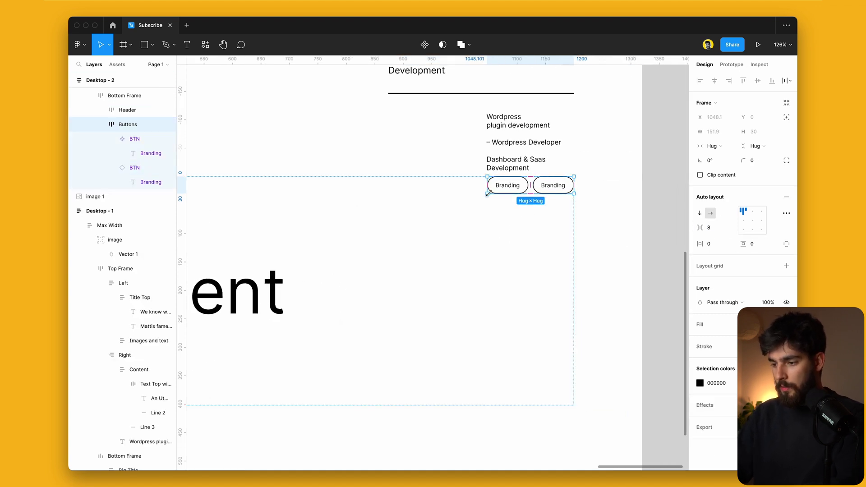
Step: Align the contents of Bottom Frame to its bottom edge
left_click(473, 271)
scroll(472, 271, "down", 3)
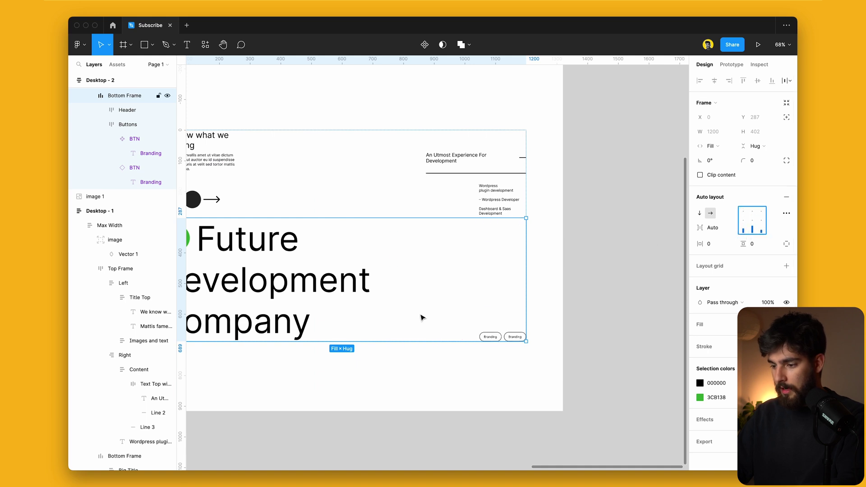
scroll(467, 324, "down", 1)
Step: Draw a circle about 29.8 by 29.8 px in the Buttons frame and make it the first item, before both Branding buttons
scroll(513, 304, "up", 3)
left_click(496, 319, "super")
scroll(496, 320, "left", 10)
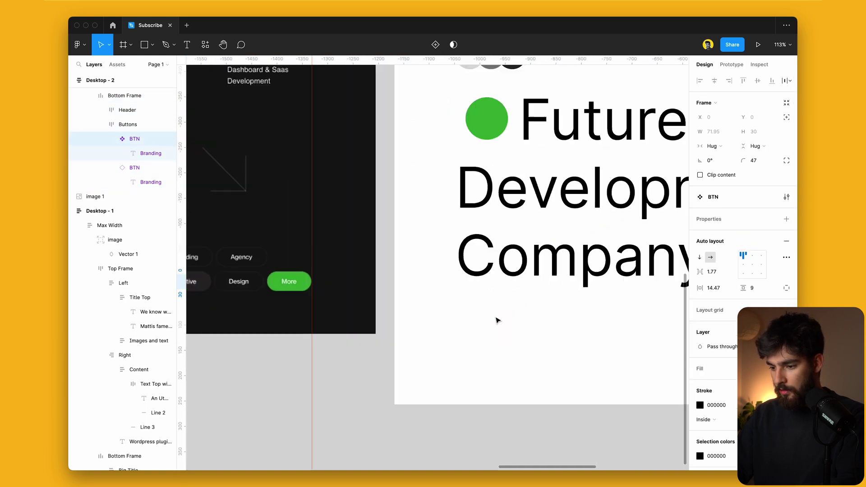
scroll(495, 320, "left", 5)
scroll(487, 311, "right", 15)
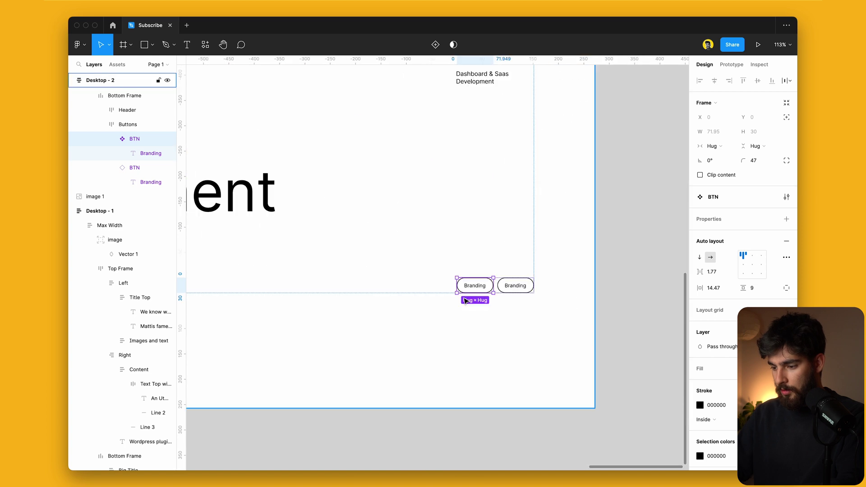
key("o")
scroll(465, 299, "up", 5)
left_click_drag(541, 269, 556, 276)
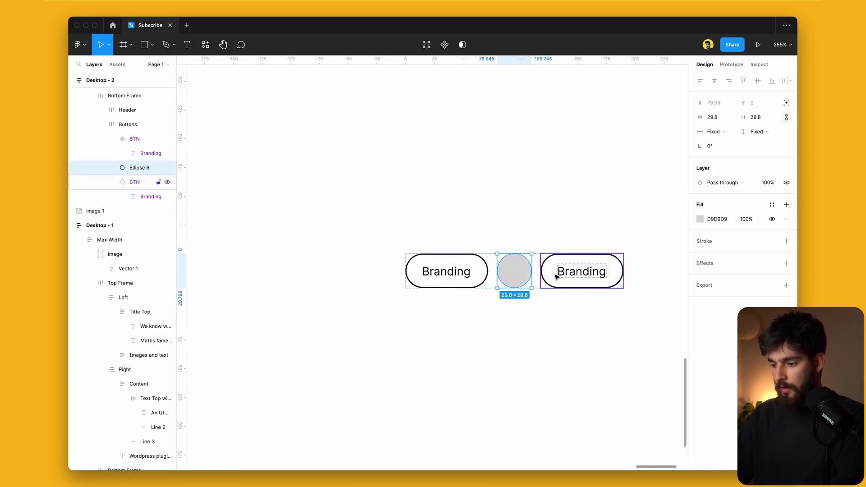
key("Left")
Step: Fill the small circle with the green 3CB138 sampled from the heading's circle
scroll(373, 261, "down", 5)
scroll(373, 266, "left", 9)
key("i")
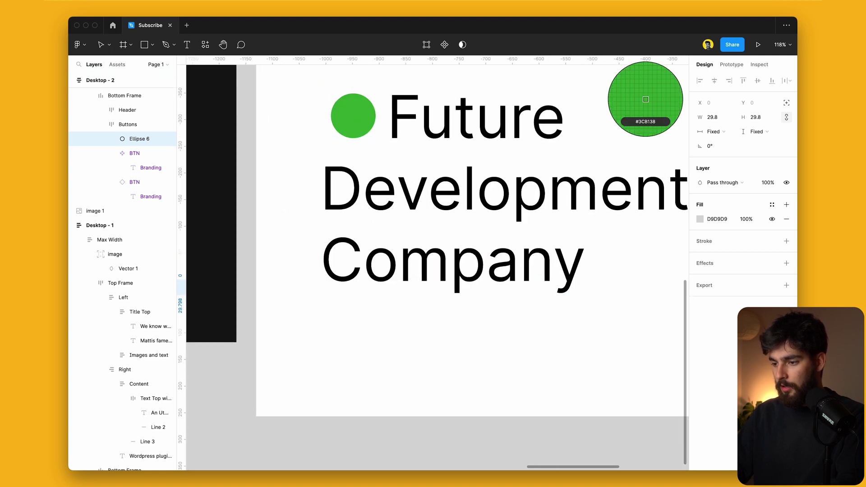
left_click(646, 99)
scroll(412, 247, "right", 15)
scroll(412, 247, "left", 3)
Step: Rename the Buttons frame as Top Buttons and duplicate it
left_click(576, 277)
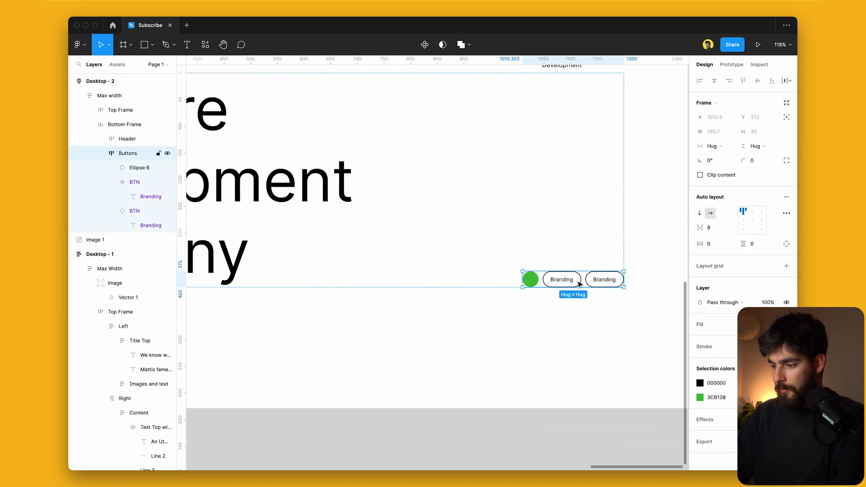
scroll(579, 283, "down", 2)
scroll(579, 283, "right", 1)
key("super+r")
type("Top")
key("Return")
key("super+d")
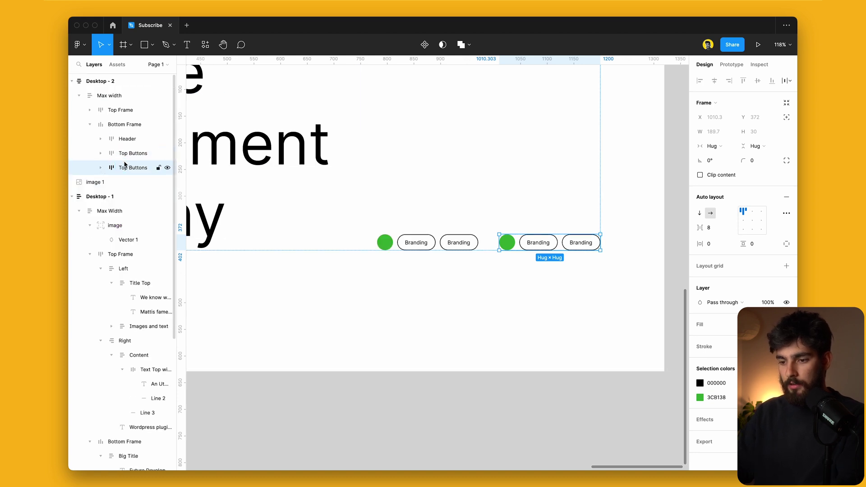
Step: Wrap the two Top Buttons frames in an auto layout frame named Buttons autolayout
left_click(126, 156, "shift")
key("shift+a")
key("super+r")
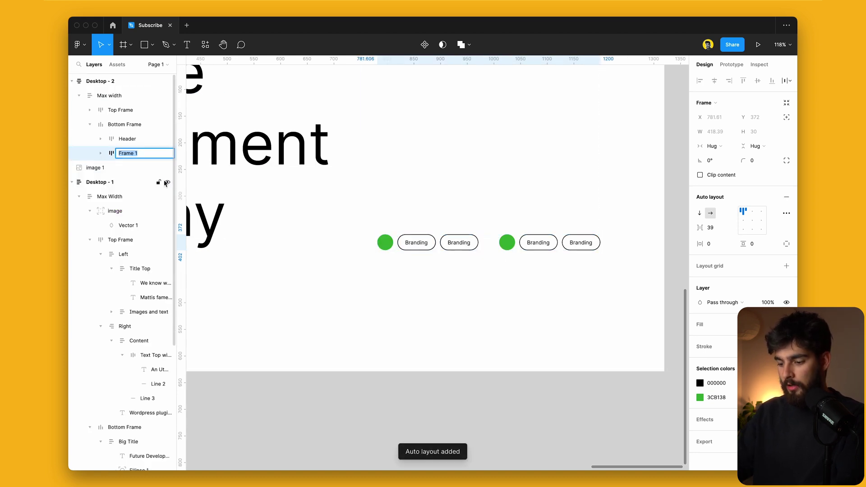
type("Buttons auto")
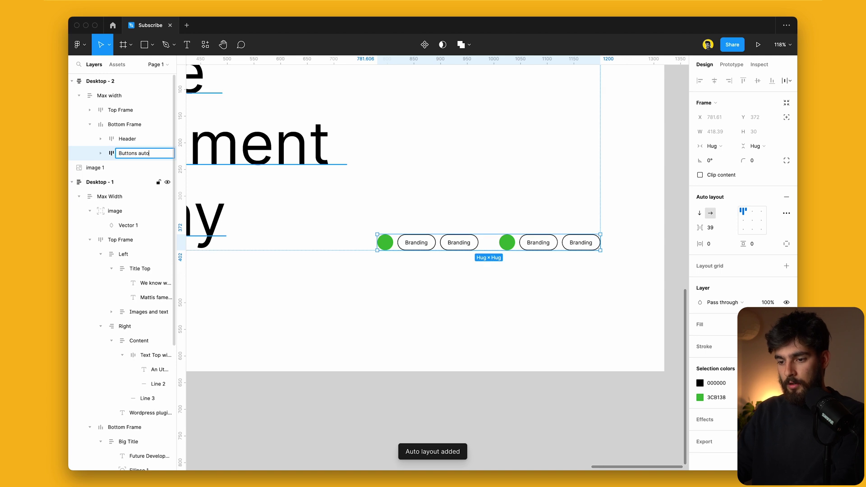
type("layout")
key("Return")
Step: Stack the two button rows in Buttons autolayout vertically with a spacing of 8
left_click(699, 213)
left_click(708, 228)
type("8")
key("Return")
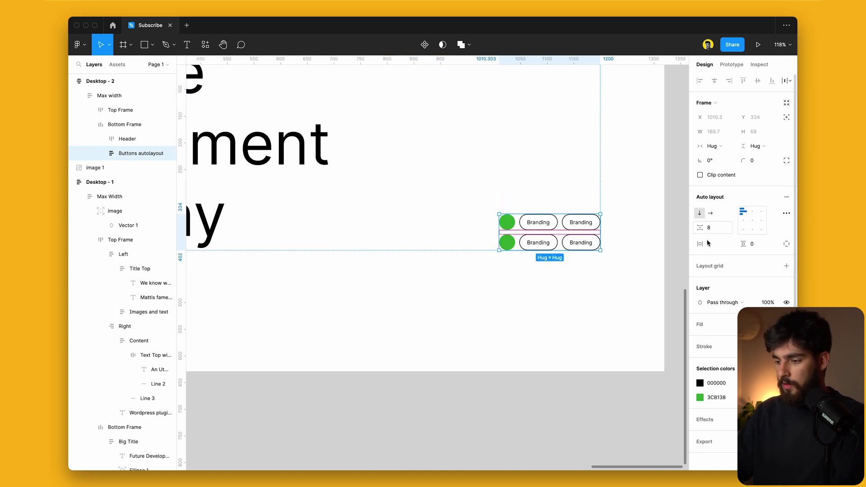
Step: Delete the green circle from the lower button row
double_click(510, 242)
double_click(510, 242)
key("Delete")
Step: Duplicate the last Branding button in the lower row to give it a third button, as in the reference
left_click(547, 240)
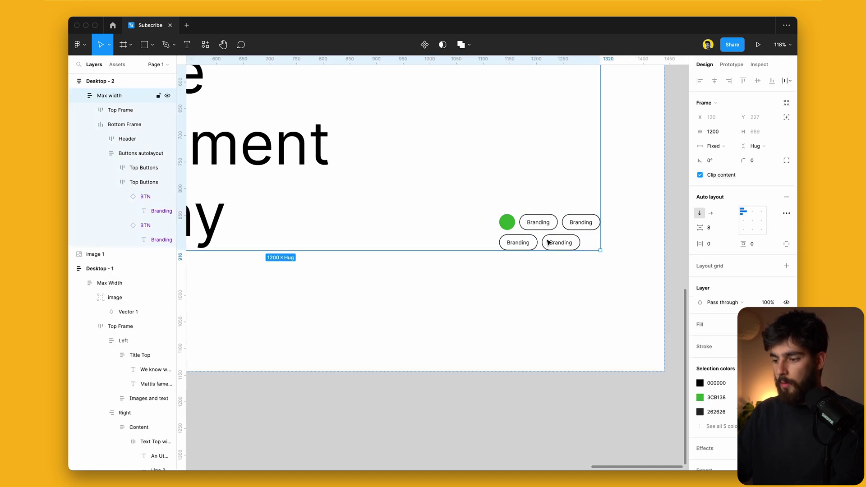
left_click(548, 242)
scroll(549, 241, "right", 3)
scroll(549, 242, "down", 1)
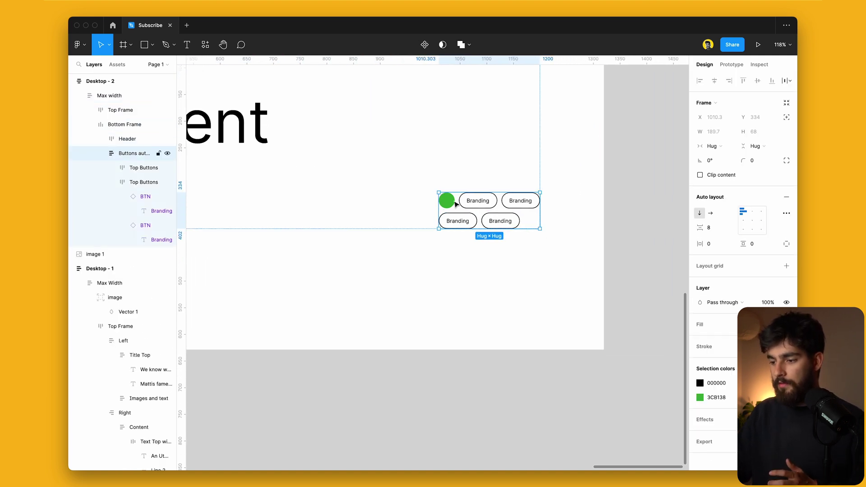
scroll(459, 198, "left", 15)
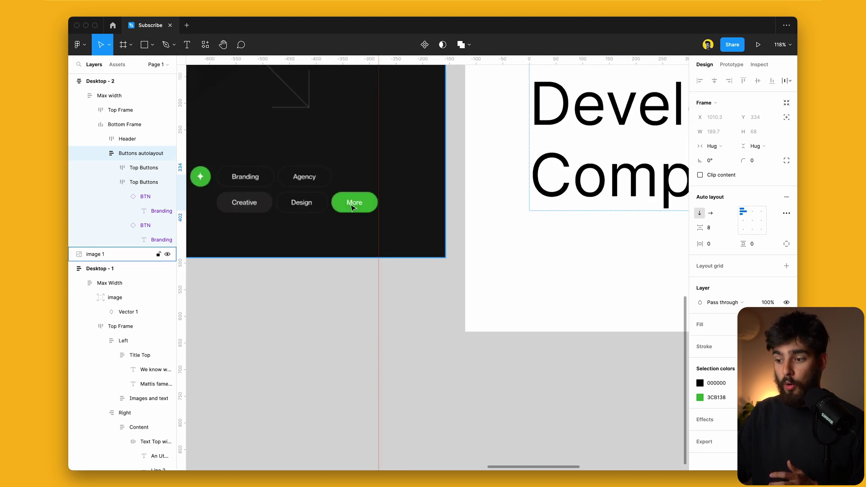
scroll(411, 209, "right", 15)
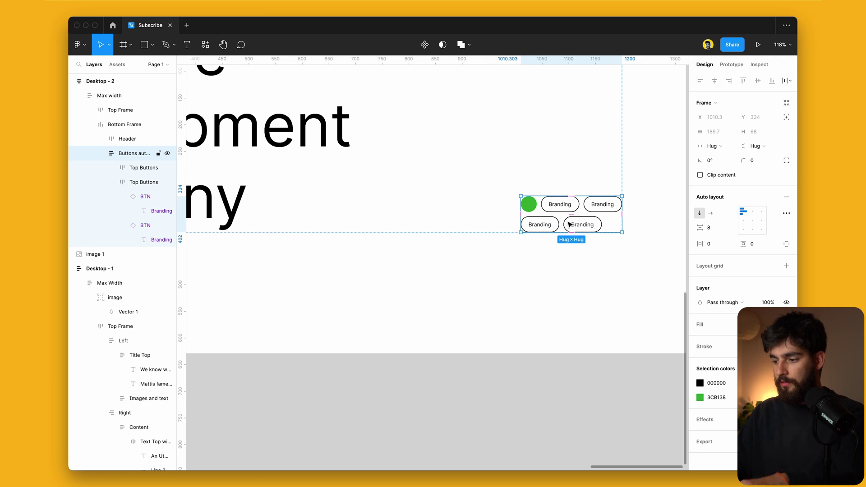
double_click(584, 225)
key("super+d")
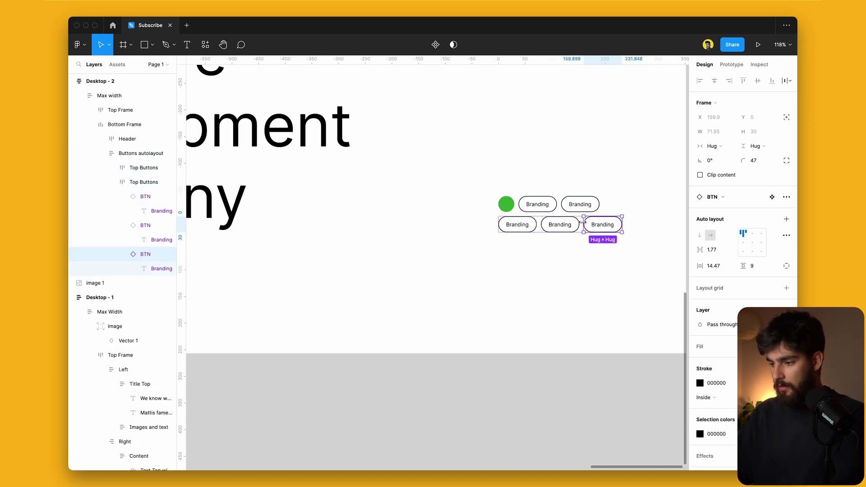
Step: Set the left padding of the lower button row to 40
key("Escape")
left_click(785, 244)
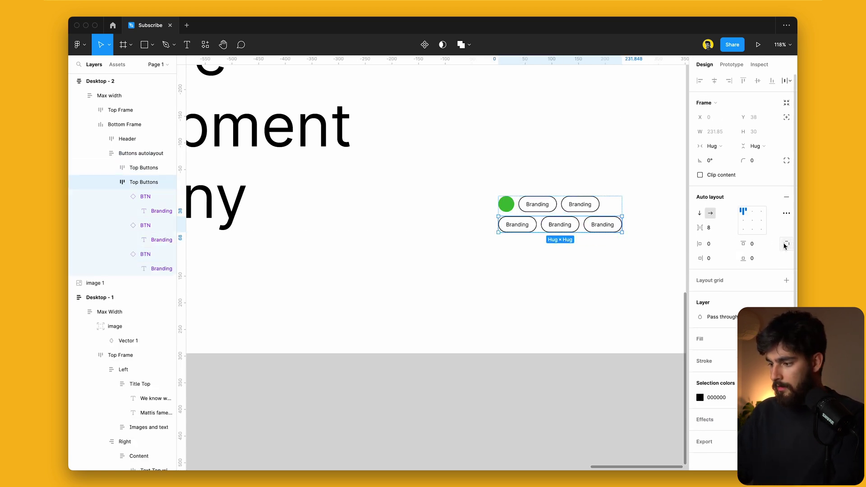
type("24")
key("Return")
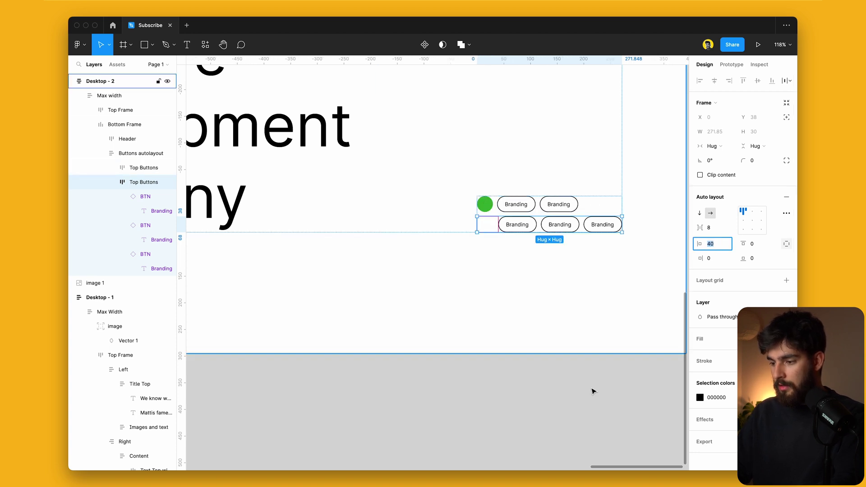
left_click(591, 391)
scroll(514, 253, "down", 5)
scroll(514, 253, "left", 2)
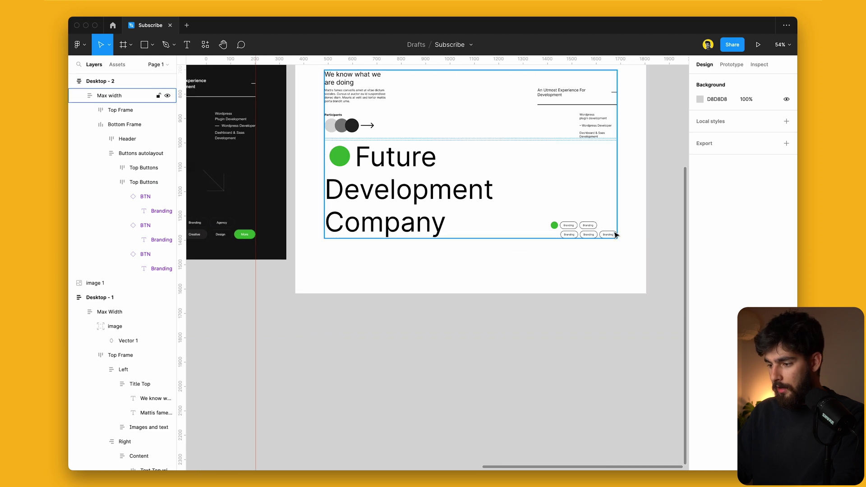
Step: Fill the last Branding button in the lower row with the green sampled from the circle and make its label white
scroll(612, 234, "up", 6)
double_click(603, 239)
double_click(602, 239)
double_click(603, 239)
key("i")
left_click(436, 210)
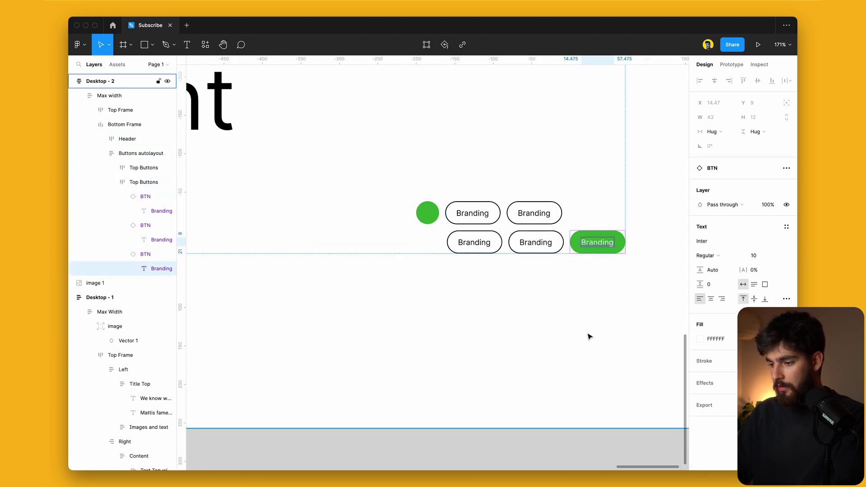
left_click(589, 336)
scroll(589, 342, "down", 6)
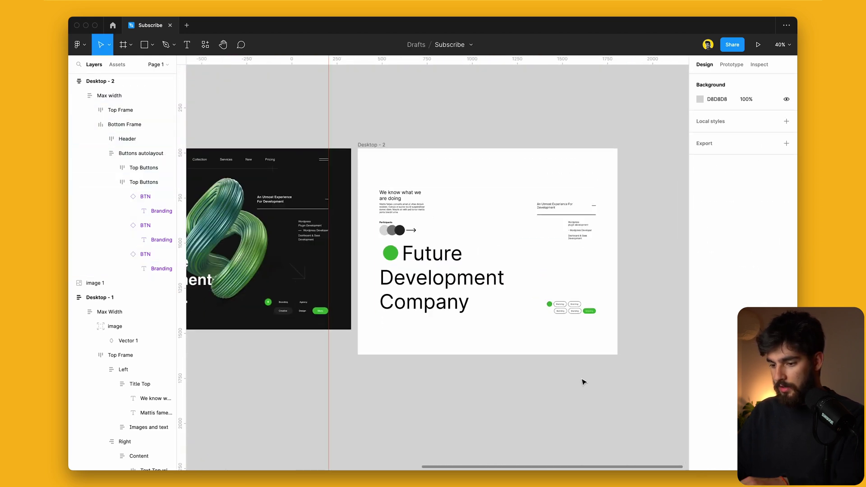
Step: Copy the gradient image group from Desktop - 1 and place the copy inside the Desktop - 2 frame
scroll(536, 259, "left", 4)
scroll(535, 259, "down", 1)
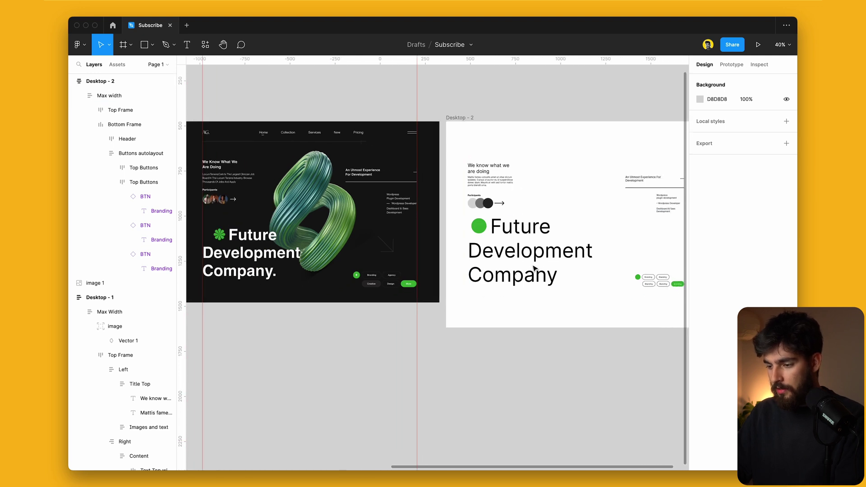
scroll(534, 268, "right", 5)
key("super+backslash")
scroll(535, 269, "left", 1)
left_click(201, 199)
scroll(201, 199, "up", 2)
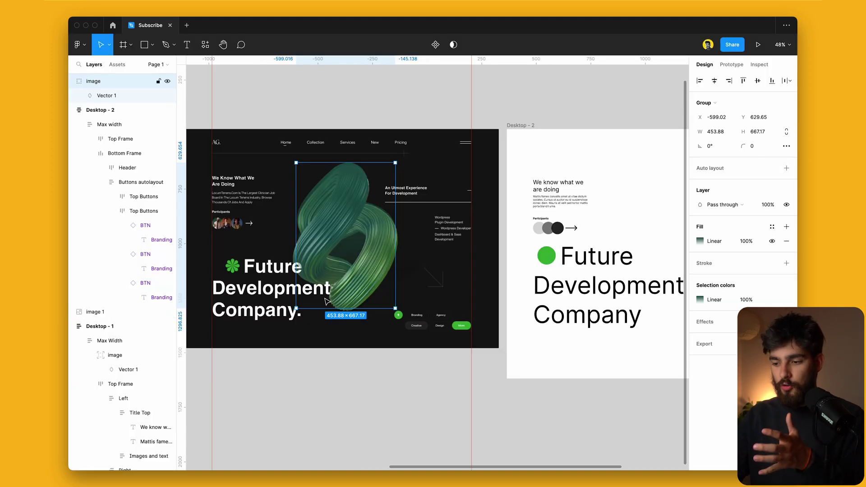
scroll(314, 217, "right", 2)
left_click_drag(281, 212, 537, 129)
scroll(537, 130, "right", 4)
scroll(537, 130, "down", 3)
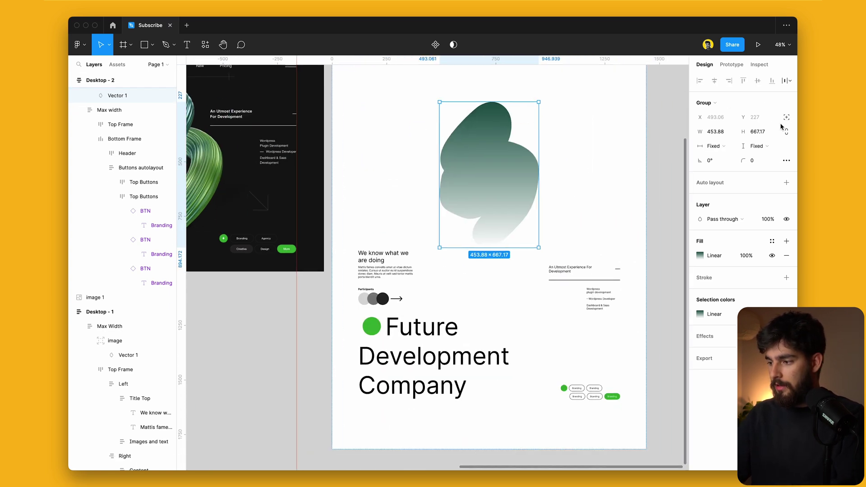
Step: Give the image group an absolute position in Desktop - 2 so it overlaps the Max width content
scroll(349, 251, "down", 2)
scroll(350, 252, "left", 1)
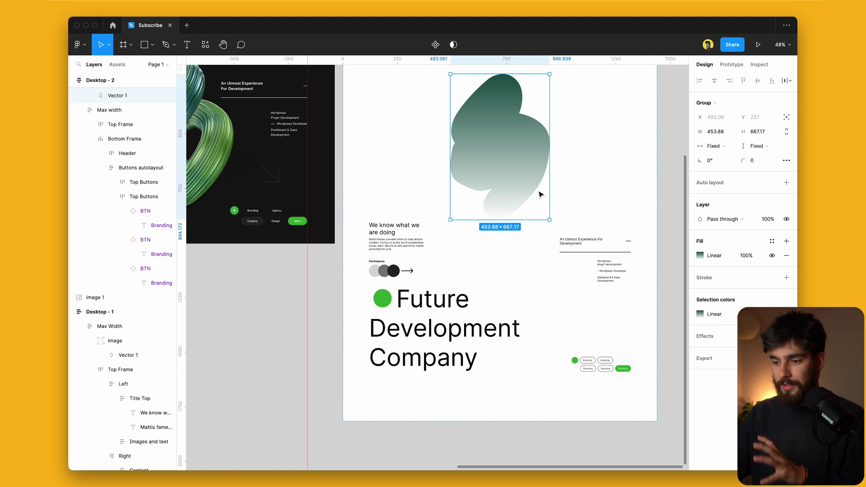
scroll(540, 194, "left", 4)
scroll(540, 195, "up", 2)
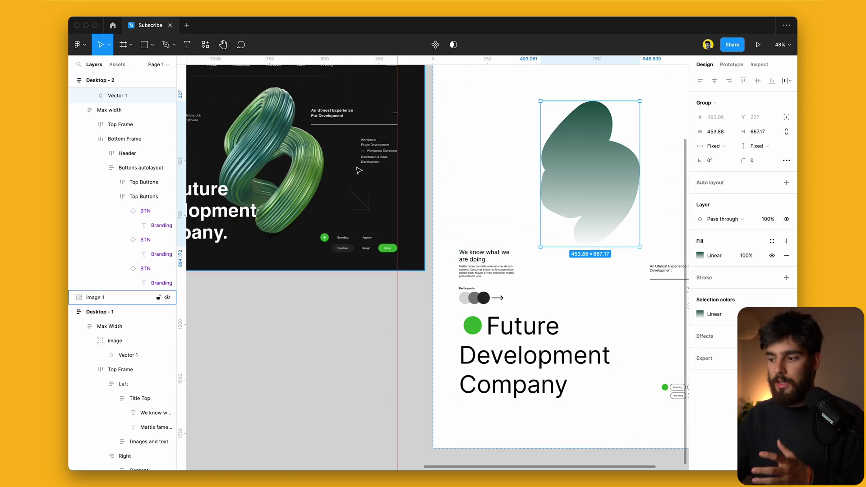
scroll(359, 170, "right", 5)
left_click(786, 117)
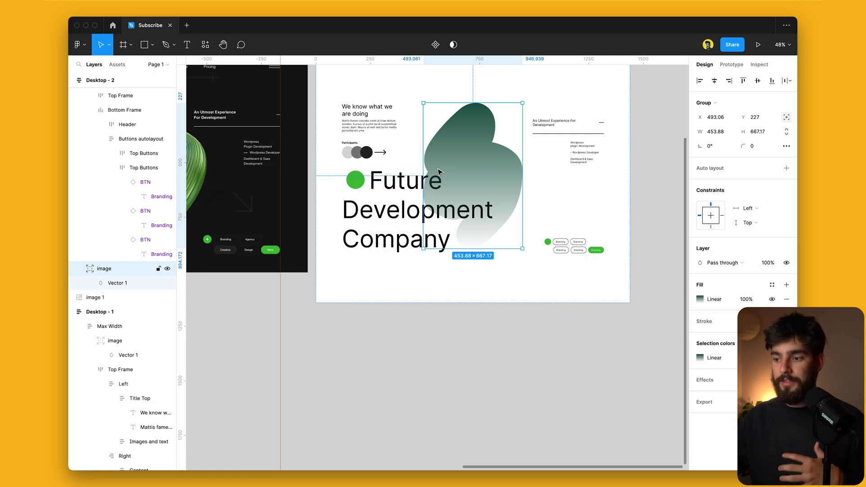
key("Escape")
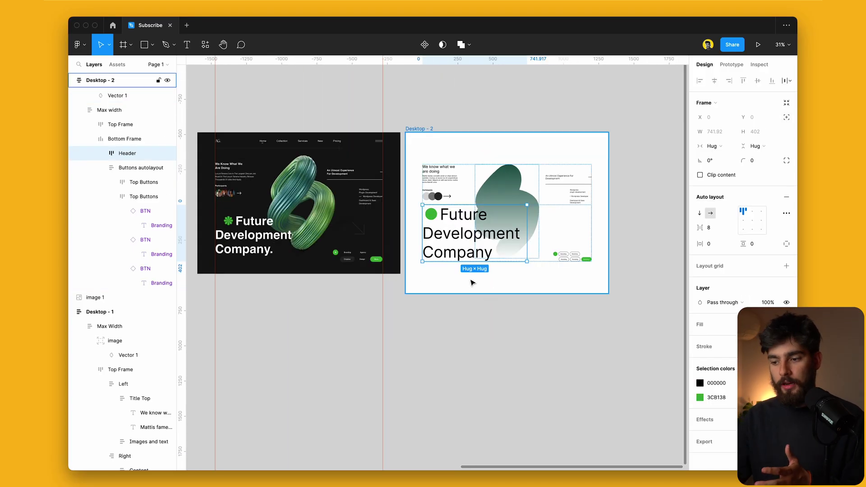
Step: Reduce the font size of the "Future Development Company" heading to 79.07
scroll(472, 282, "up", 1)
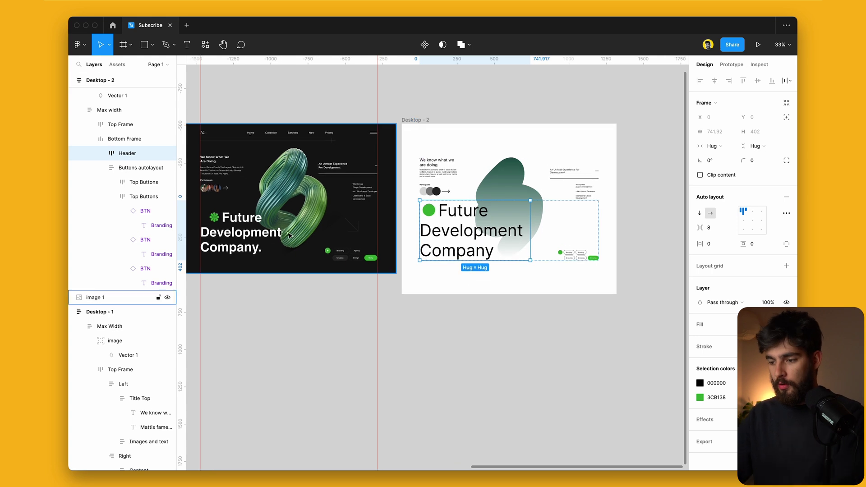
left_click(486, 225)
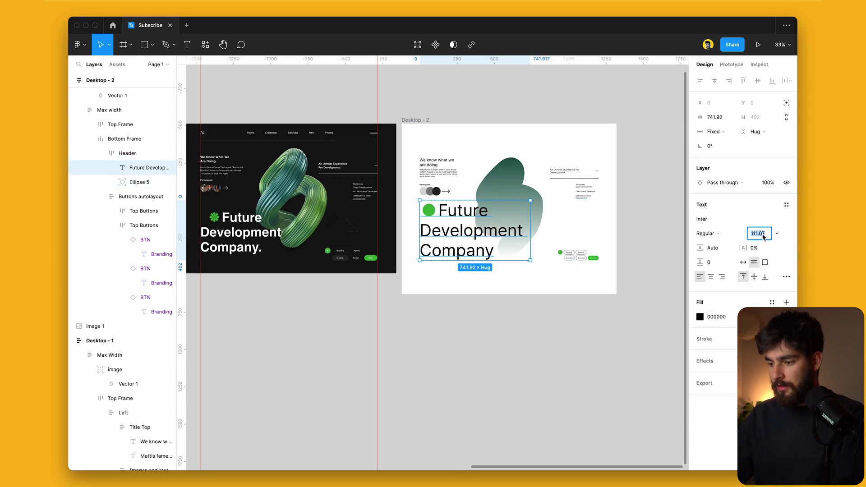
key("Down")
key("Down")
key("Down")
key("Down")
key("Down")
key("Down")
key("Down")
key("Down")
key("Down")
key("Down")
key("Down")
key("Down")
key("Down")
key("Down")
key("Down")
key("Down")
key("Down")
key("Down")
key("Down")
key("Down")
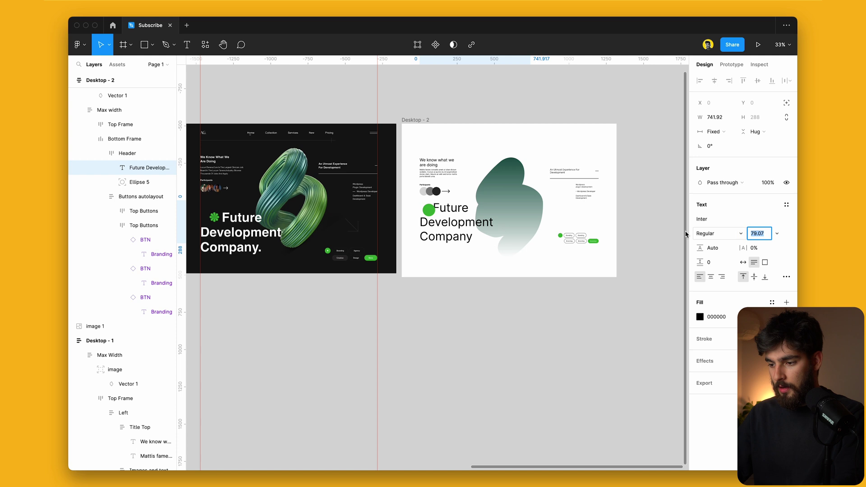
Step: Shrink the green circle beside "Future" to 45.88 × 45.88 and move it to X 22.19, Y 23.26
scroll(444, 226, "up", 5)
left_click(428, 210)
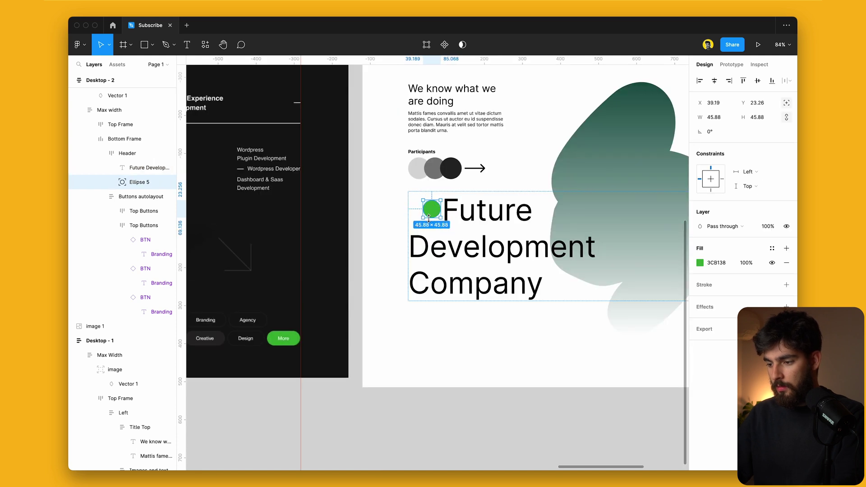
scroll(429, 219, "down", 5)
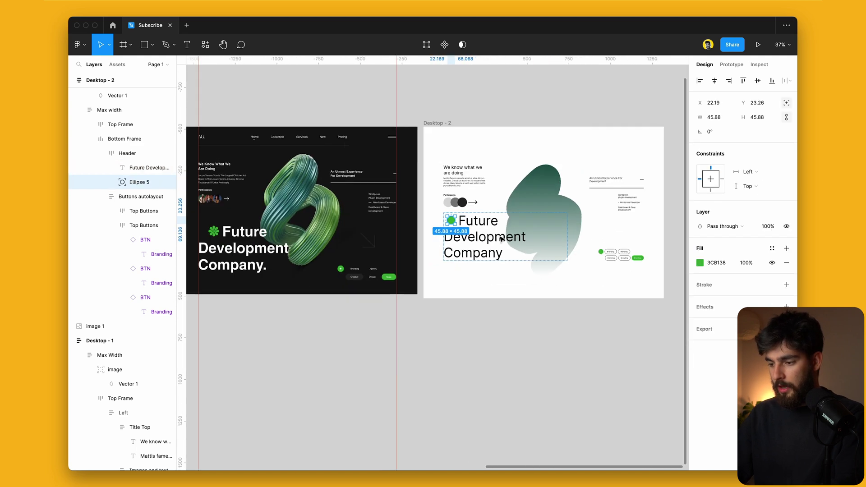
scroll(399, 258, "left", 3)
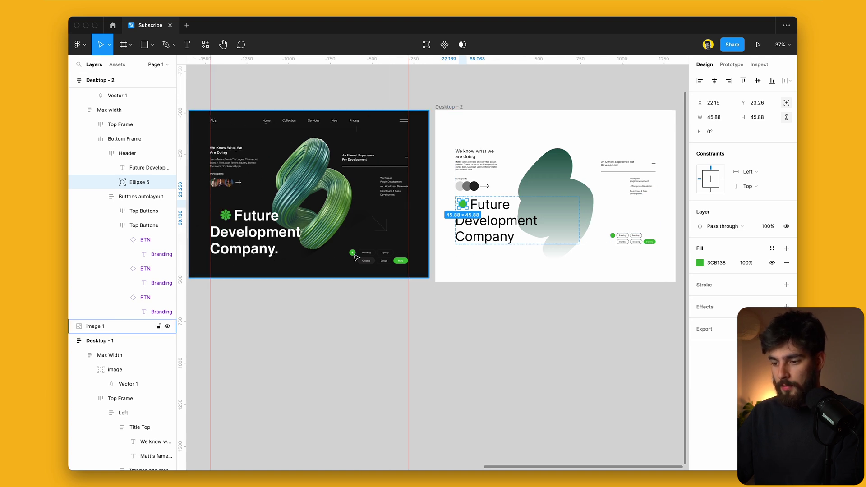
Step: Increase the Header frame's bottom padding so the button rows sit lower than the heading, as in the reference
key("shift+Return")
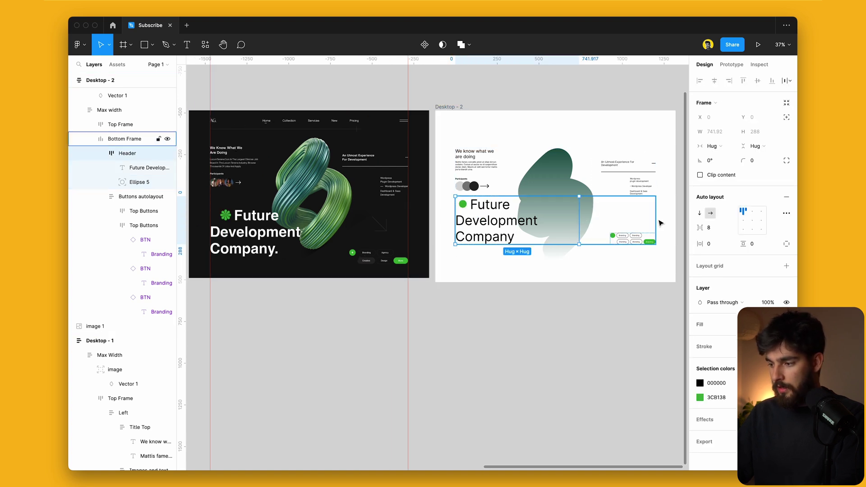
left_click(787, 243)
mouse_move(746, 258)
left_mouse_down()
mouse_move(72, 257)
mouse_move(793, 254)
mouse_move(746, 254)
mouse_move(762, 253)
left_mouse_up()
Step: Set the vertical spacing between Top Frame and Bottom Frame in the Max width frame to 104
left_click(564, 231)
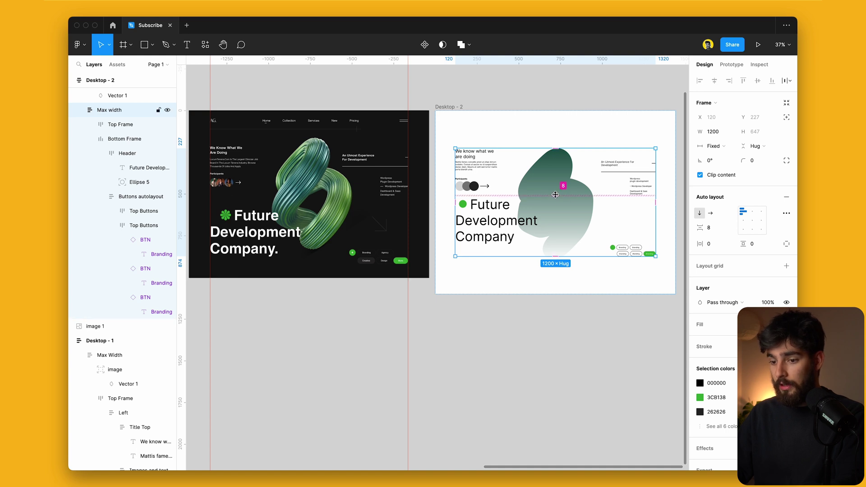
left_click(89, 138)
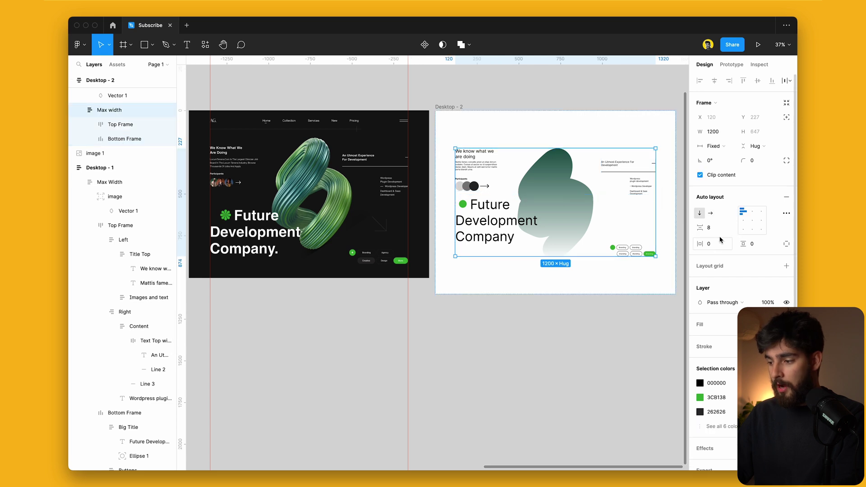
key("shift+Up")
key("shift+Up")
key("shift+Up")
key("shift+Up")
key("shift+Up")
key("shift+Up")
key("shift+Up")
key("shift+Up")
key("shift+Up")
key("shift+Up")
key("shift+Up")
key("shift+Up")
key("shift+Up")
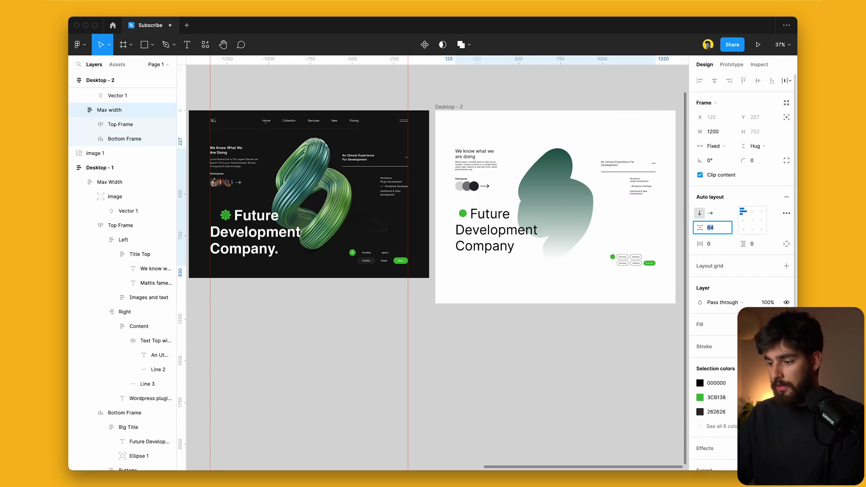
left_click_drag(757, 226, 745, 227)
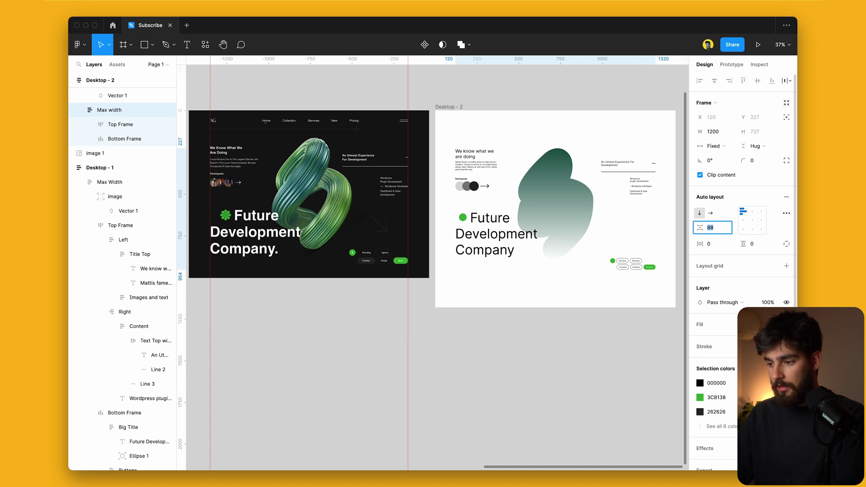
left_click_drag(745, 227, 754, 227)
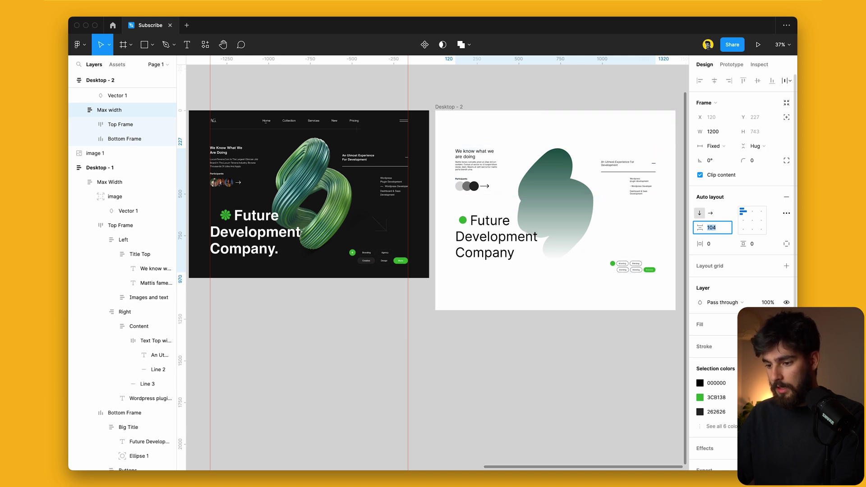
left_click(570, 361)
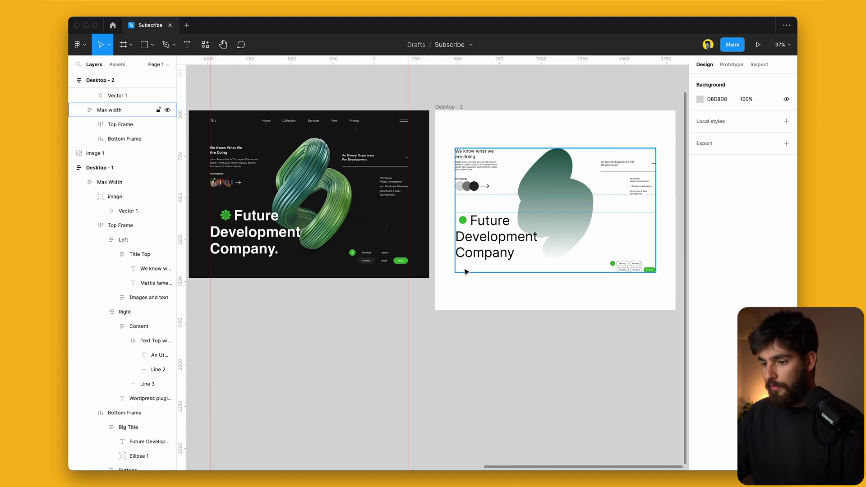
Step: Set the Max width frame's horizontal resizing to Fill and narrow Desktop - 2 to a width of 947
scroll(480, 191, "down", 2)
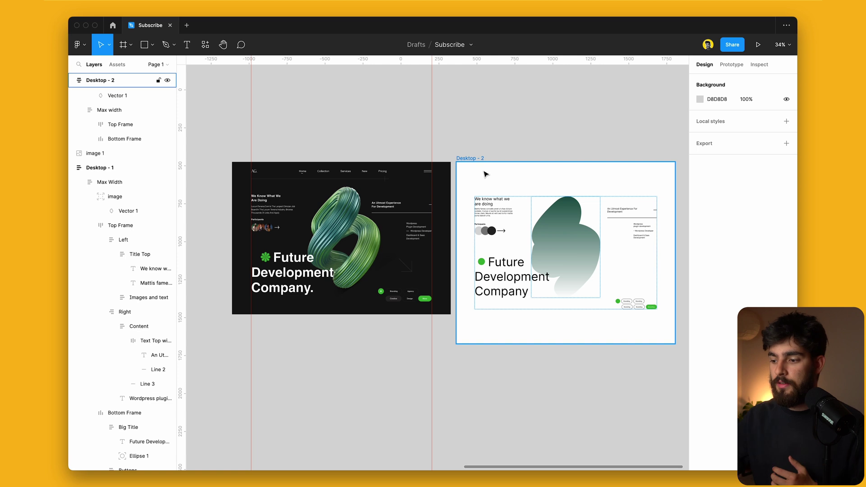
left_click(101, 110)
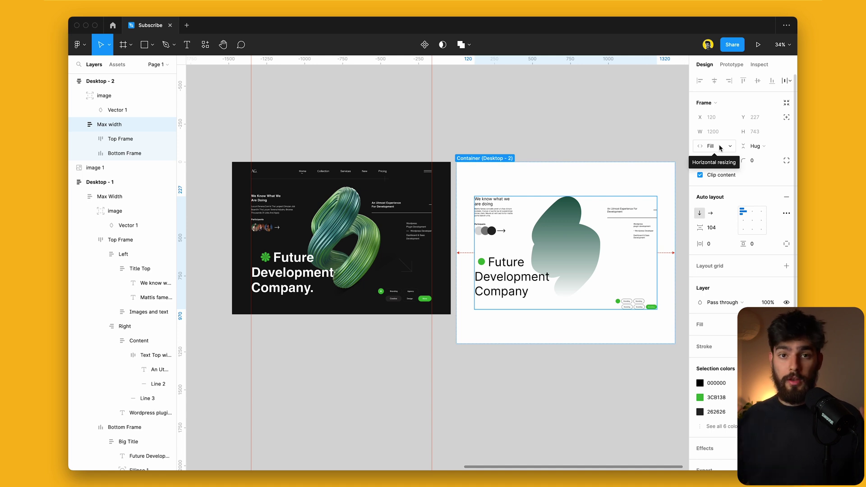
left_click(541, 189)
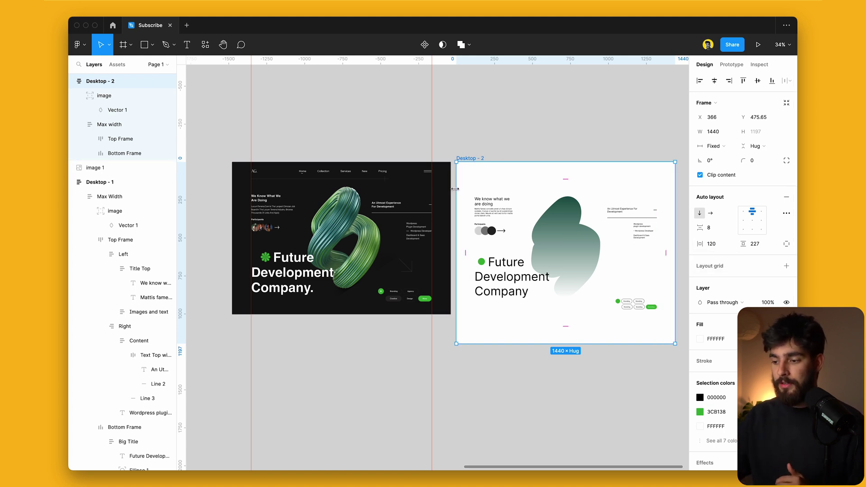
left_click_drag(459, 188, 529, 196)
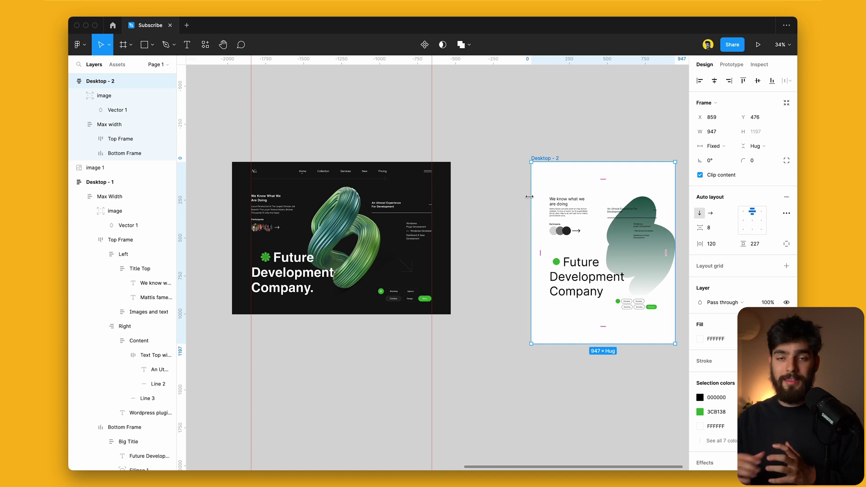
Step: Duplicate the narrowed Desktop - 2 frame and place the copy beside the original on its right
scroll(531, 198, "right", 4)
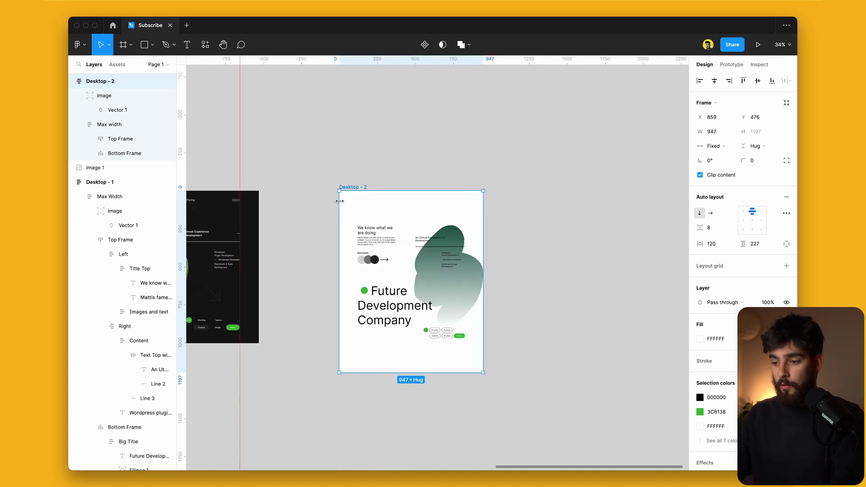
left_click_drag(394, 193, 514, 203)
scroll(513, 203, "right", 1)
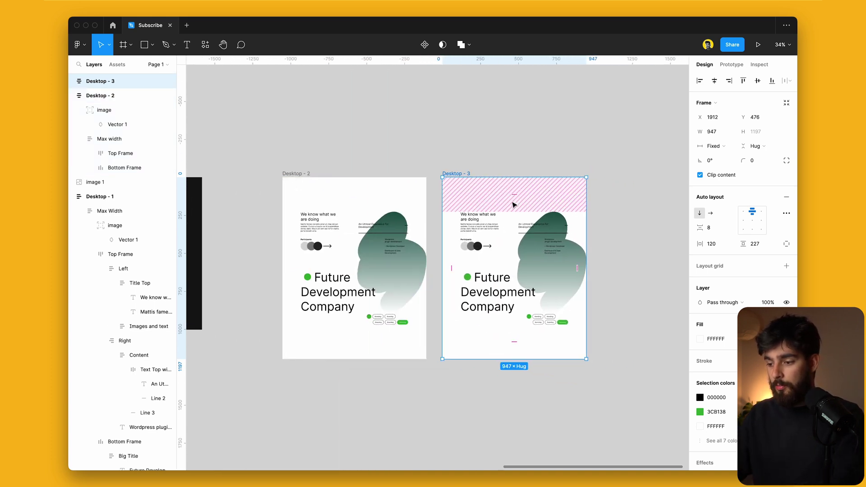
Step: Switch Top Frame and Bottom Frame in Desktop - 3 to vertical layout and move Bottom Frame above Top Frame
double_click(522, 230)
left_click(699, 213)
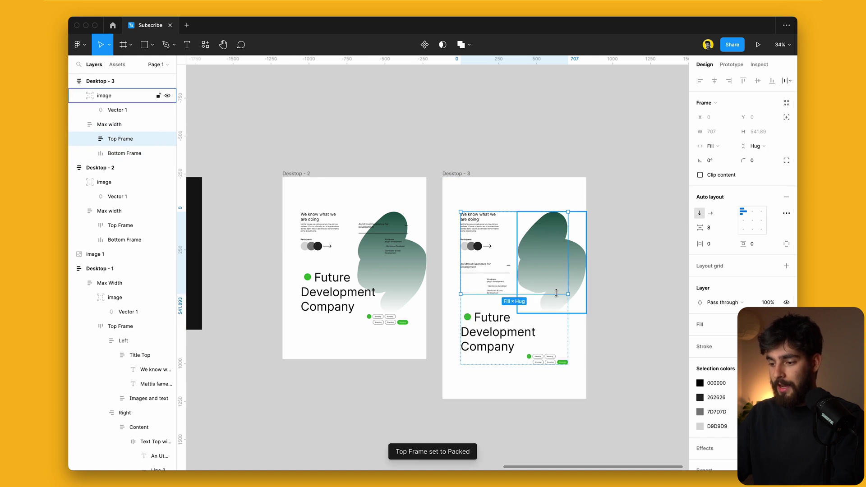
left_click(551, 323)
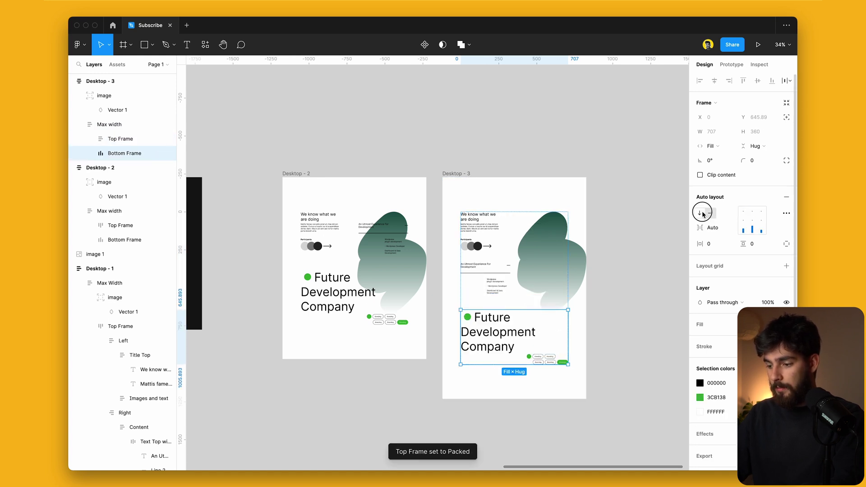
left_click(701, 213)
key("Up")
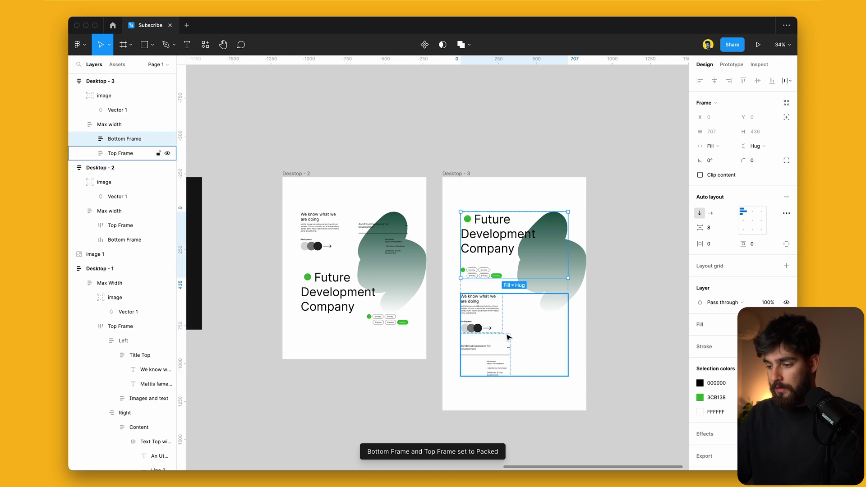
Step: Centre the image group horizontally in Desktop - 3 and narrow the frame to a width of 581
left_click(581, 281)
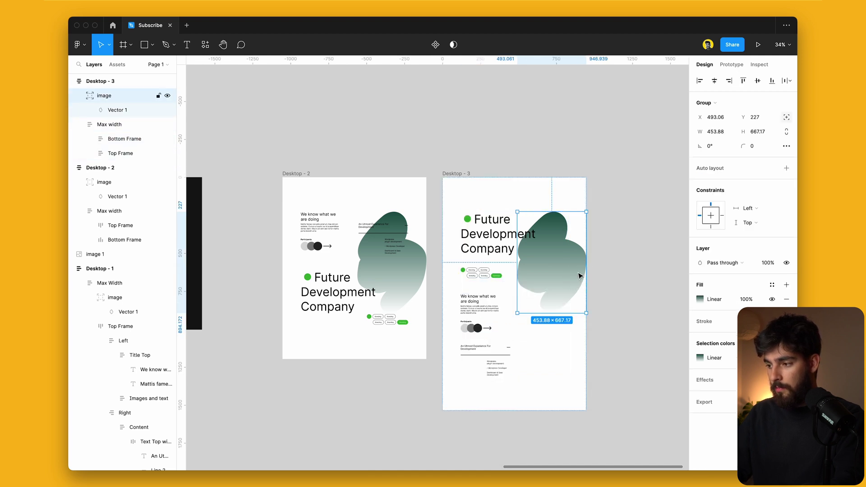
left_click(714, 82)
left_click(503, 191)
left_click_drag(586, 280, 558, 281)
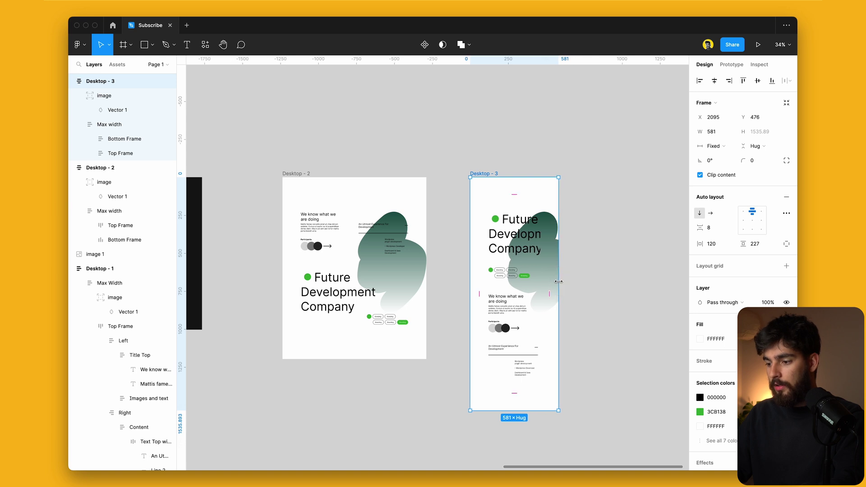
Step: Recentre the image group horizontally in the narrowed Desktop - 3 and move it up behind the heading to Y 35
left_click(543, 282)
left_click(715, 81)
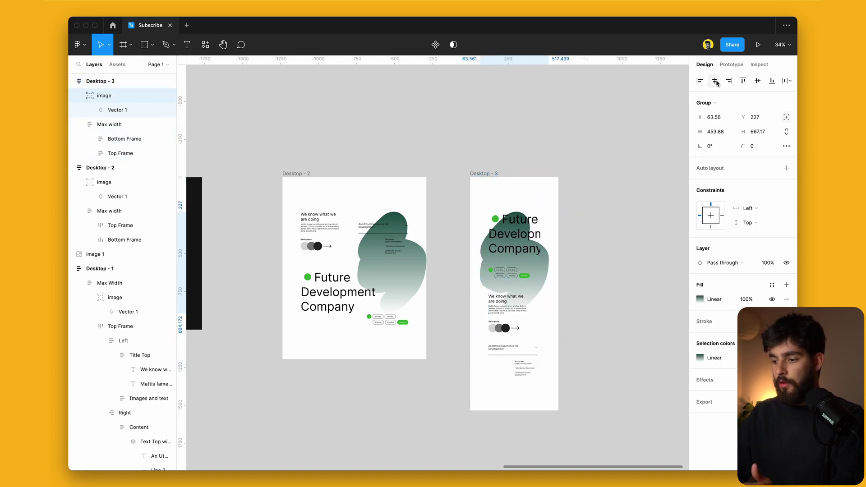
left_click(743, 81)
left_click(757, 81)
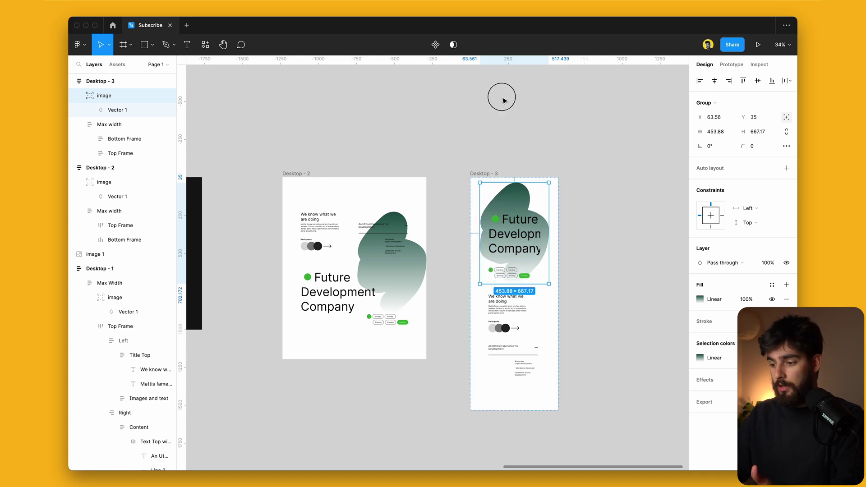
Step: Widen the Desktop - 2 frame back to a full desktop layout and place it beside the dark reference image
left_click(502, 97)
scroll(502, 98, "left", 2)
scroll(502, 98, "down", 1)
scroll(547, 294, "up", 3)
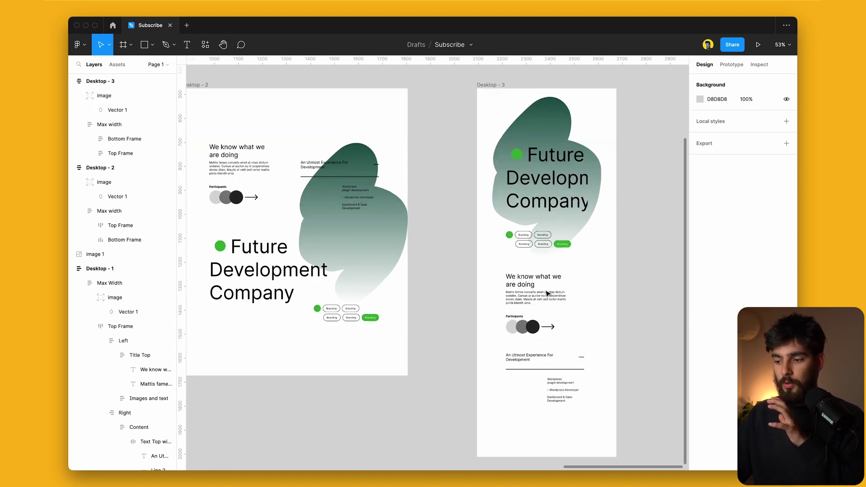
scroll(416, 167, "down", 2)
left_click(416, 167)
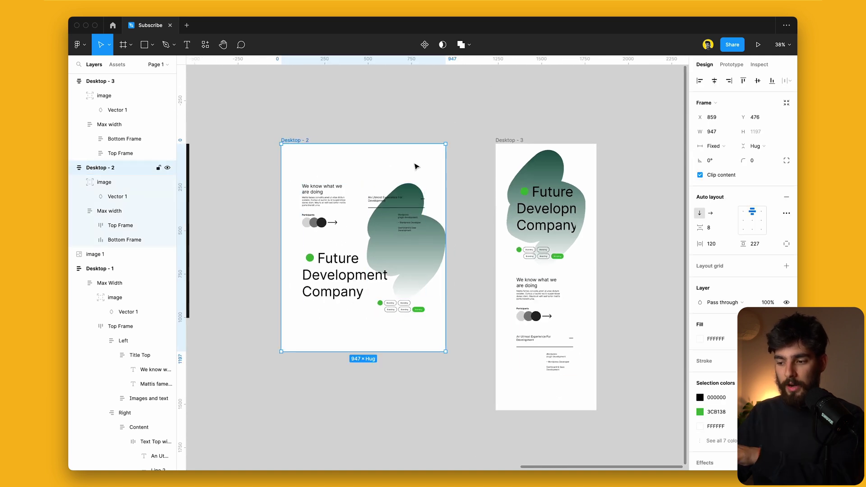
scroll(417, 167, "left", 3)
left_click_drag(387, 180, 333, 180)
left_click(475, 219)
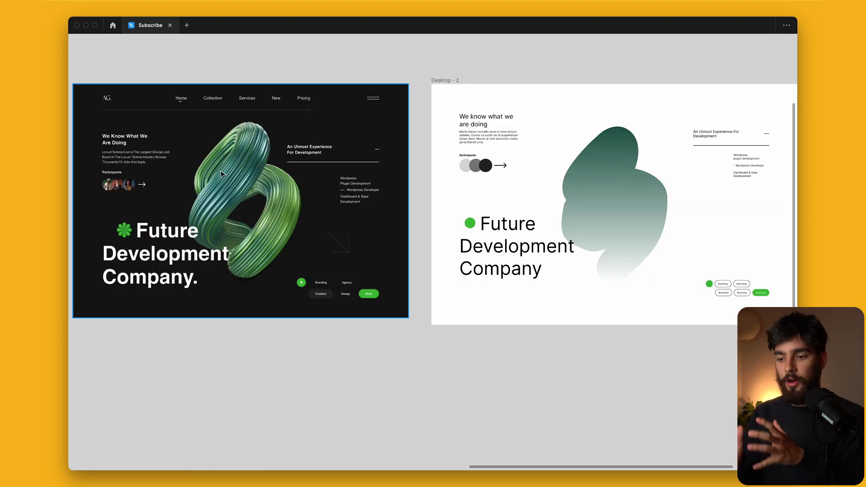
Step: Examine the nested frame structure of Desktop - 2 in outline view and return to the normal view
key("super+shift+o")
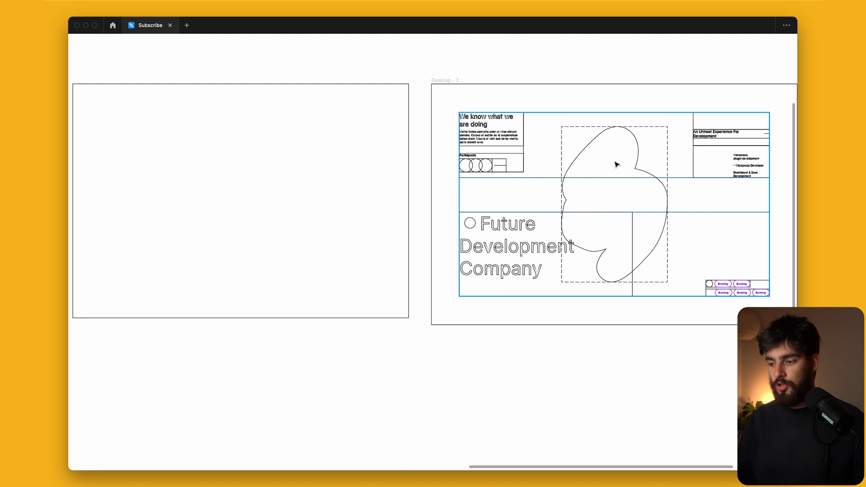
key("super+shift+o")
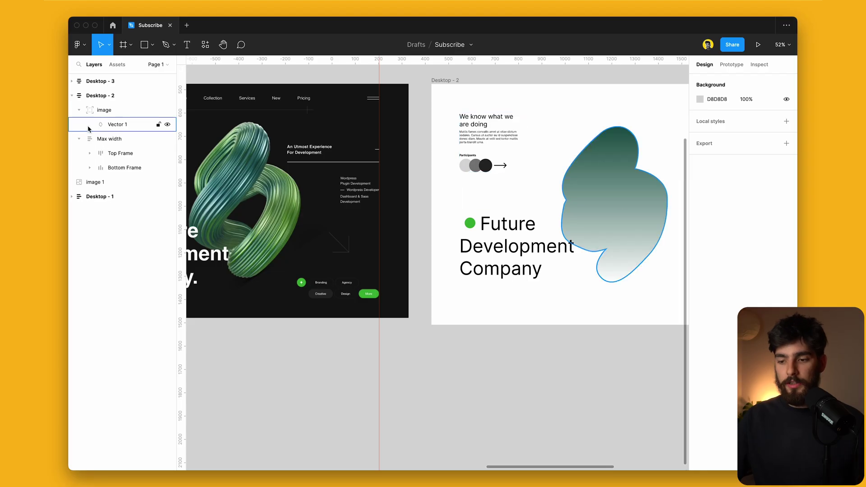
Step: Expand Top Frame in Desktop - 2 and examine the nesting of its Top left content and Top right content
left_click(90, 153)
left_click(101, 168)
scroll(360, 159, "right", 5)
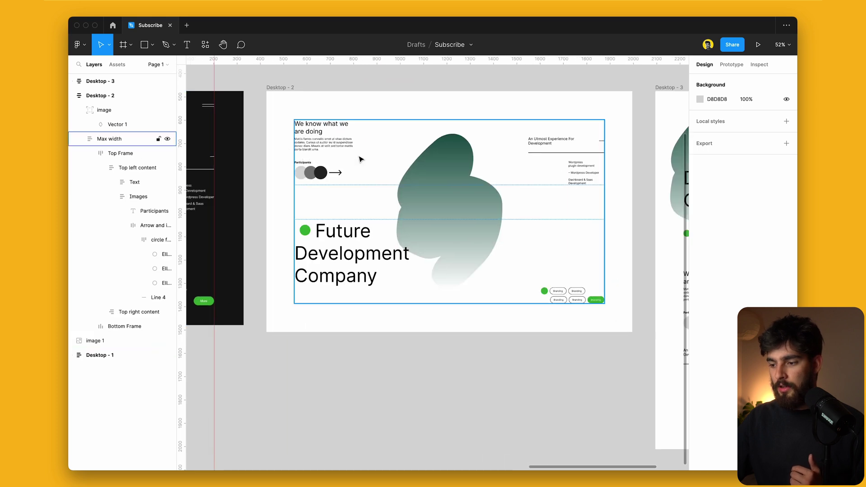
left_click(133, 154)
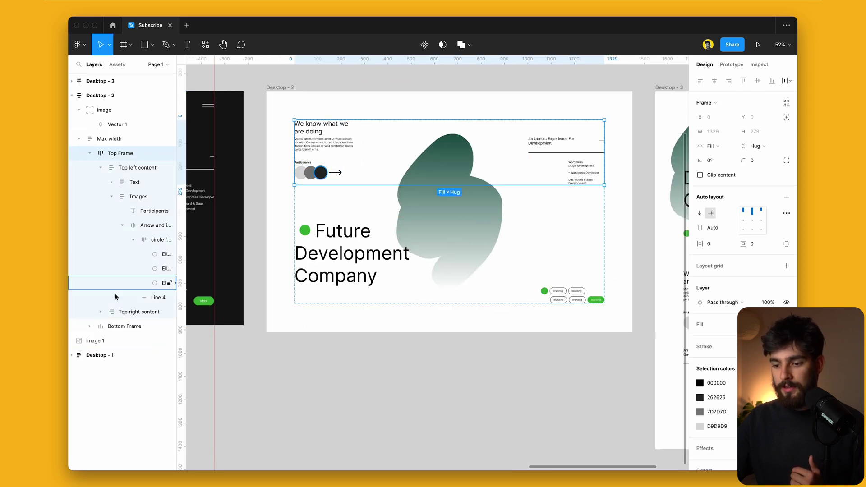
left_click(120, 311)
left_click(100, 312)
left_click(137, 341)
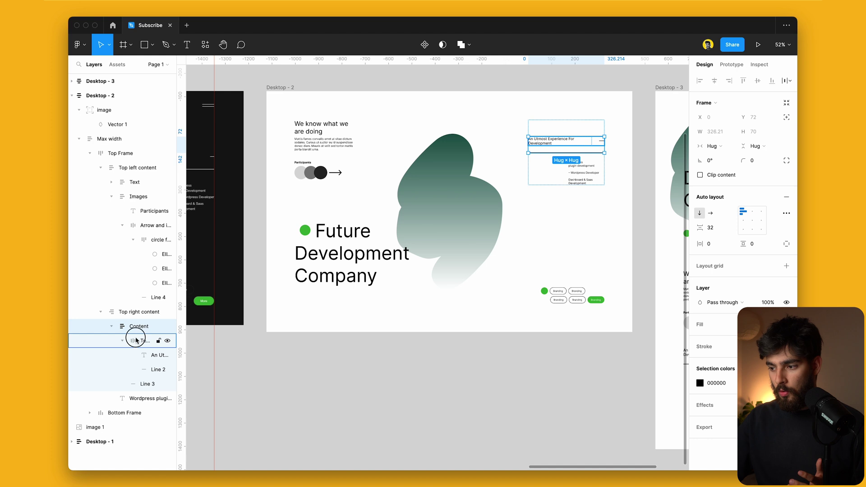
left_click(155, 354)
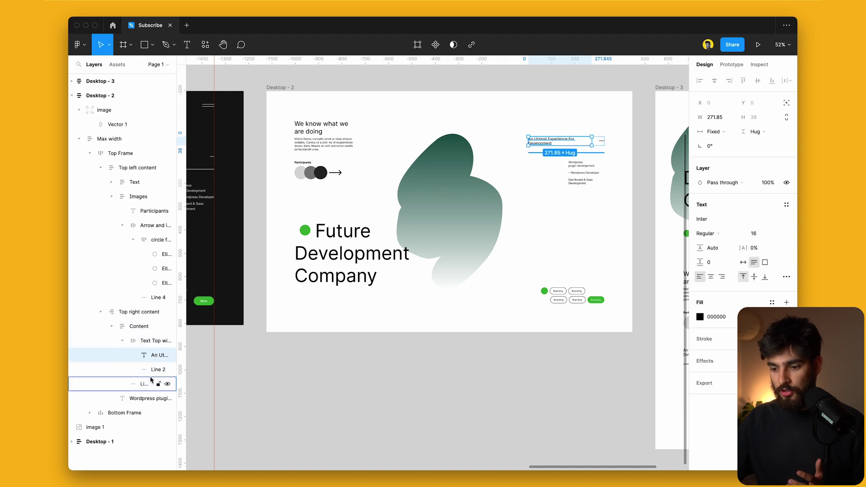
Step: Expand Bottom Frame in Desktop - 2 and review its Header and Buttons autolayout layers
left_click(90, 412)
scroll(87, 412, "down", 3)
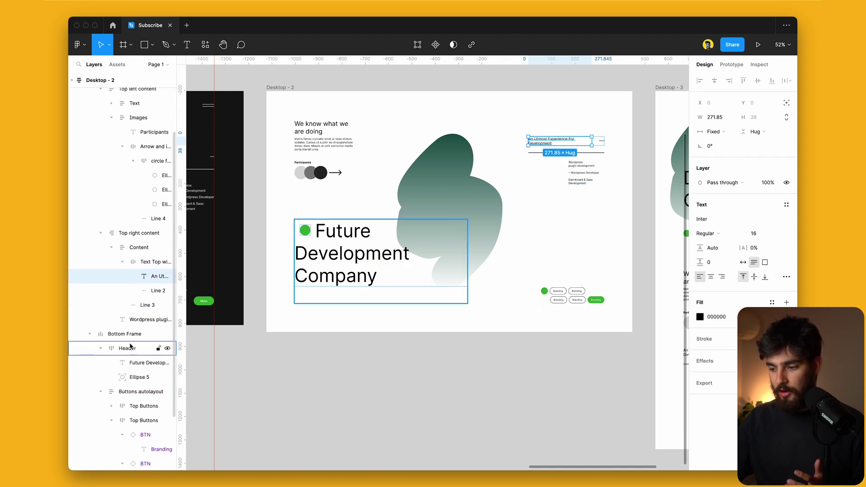
left_click(511, 405)
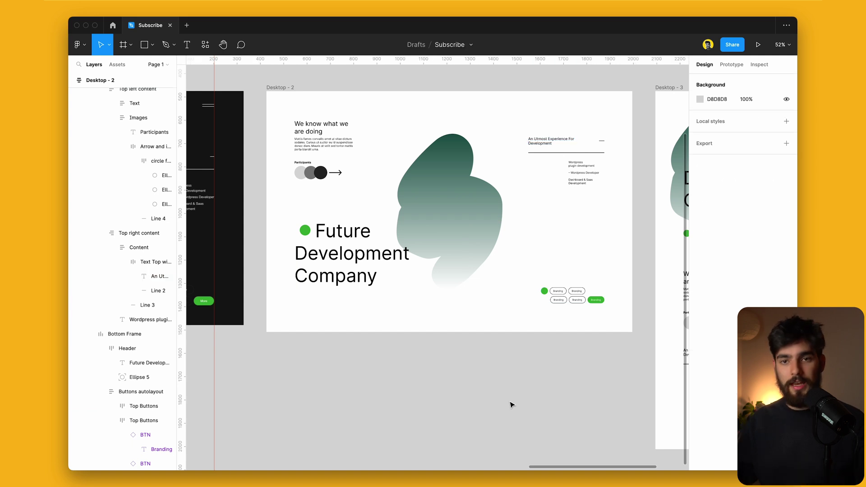
scroll(121, 427, "up", 3)
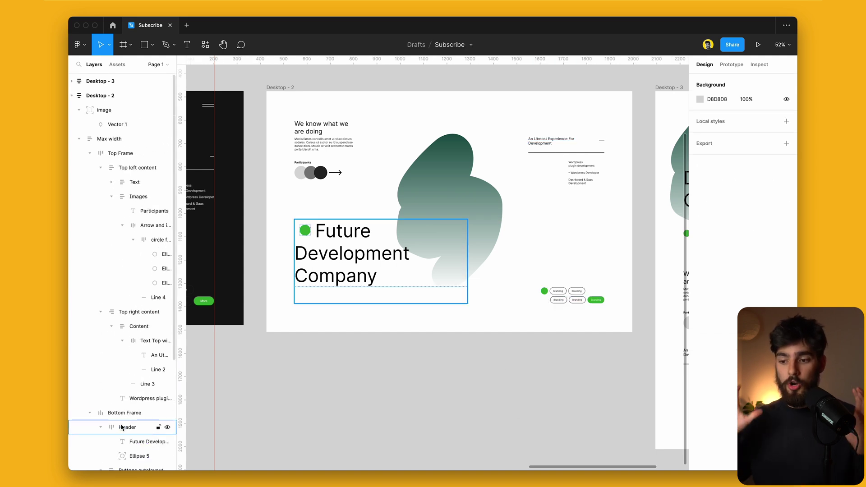